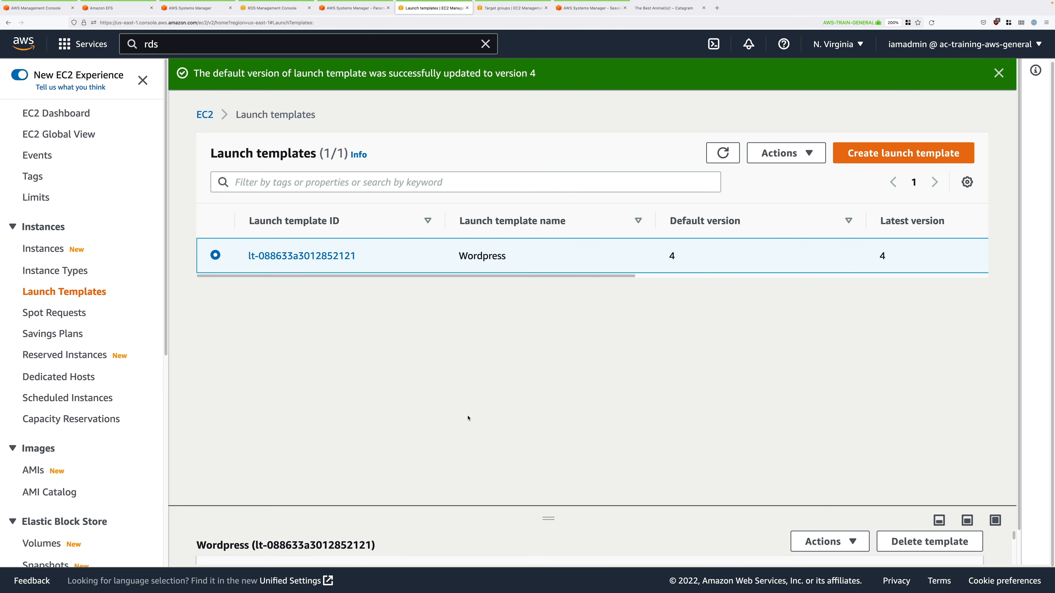
Step: Start creating an EC2 Auto Scaling group and name it A4LWORDPRESSASG
scroll(124, 385, down, 8)
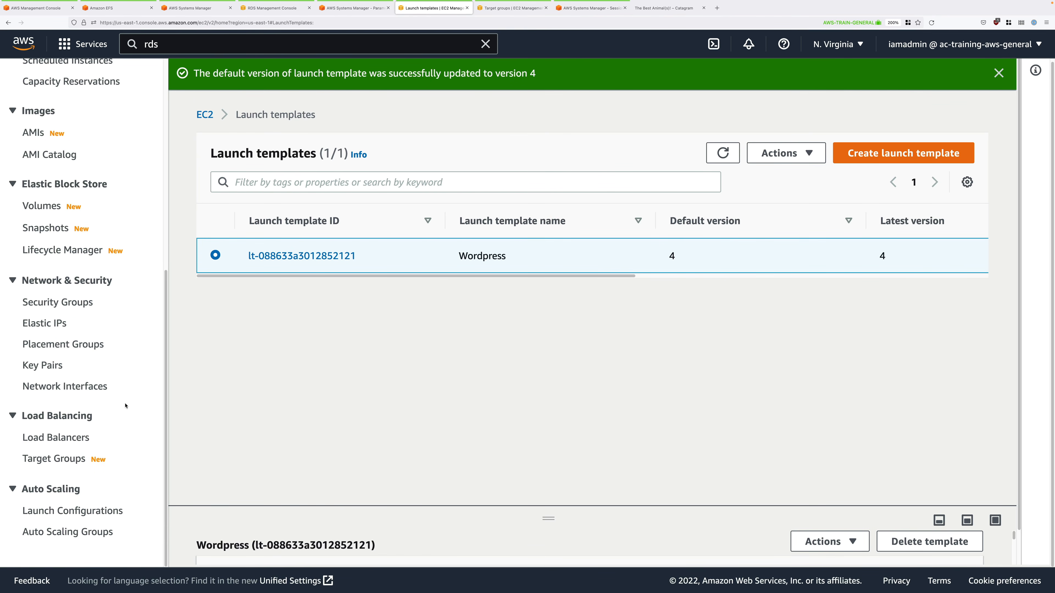
click(78, 533)
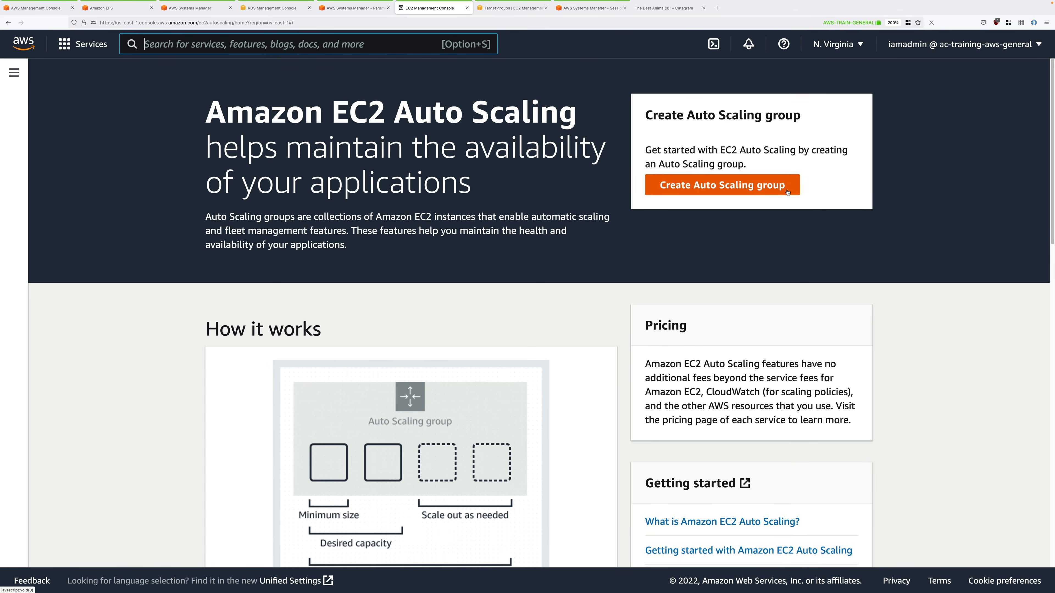
click(787, 191)
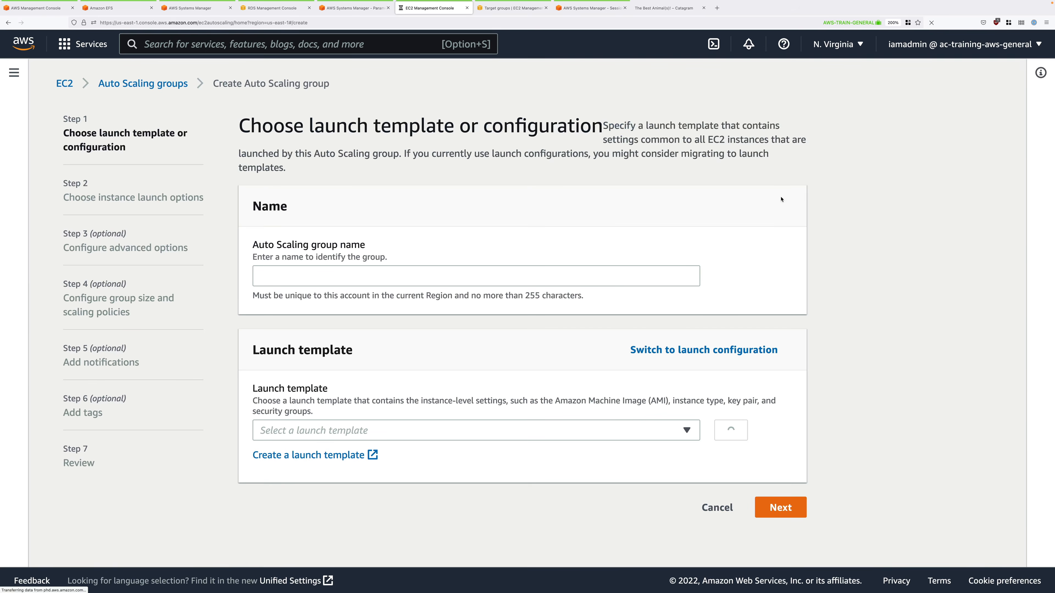
click(539, 277)
text(A4LWORDPRESSASG)
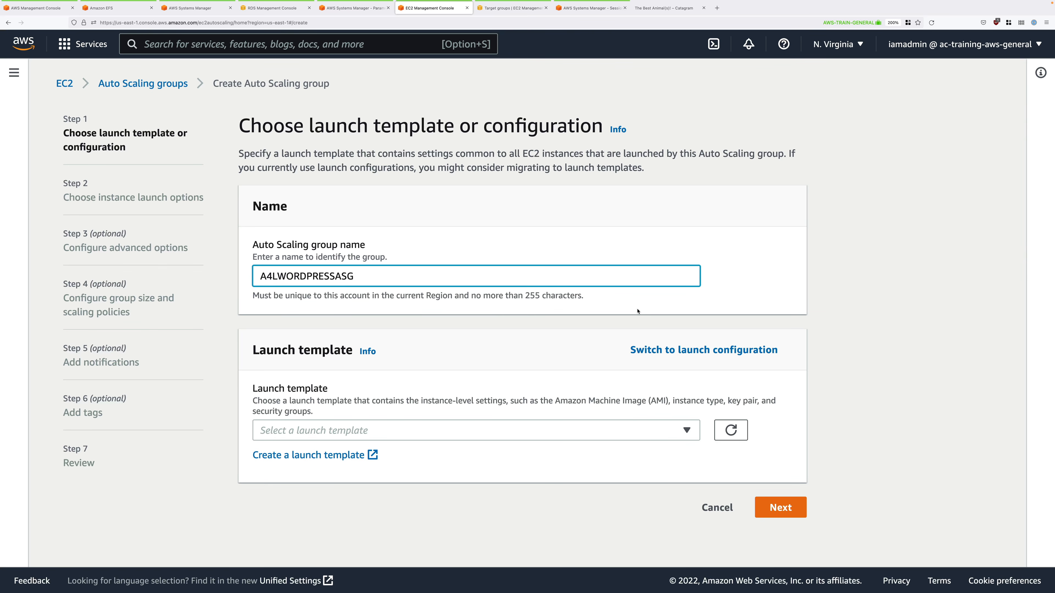
Step: Use the Wordpress launch template with version Latest (4) for the group and continue to the instance launch options
click(332, 431)
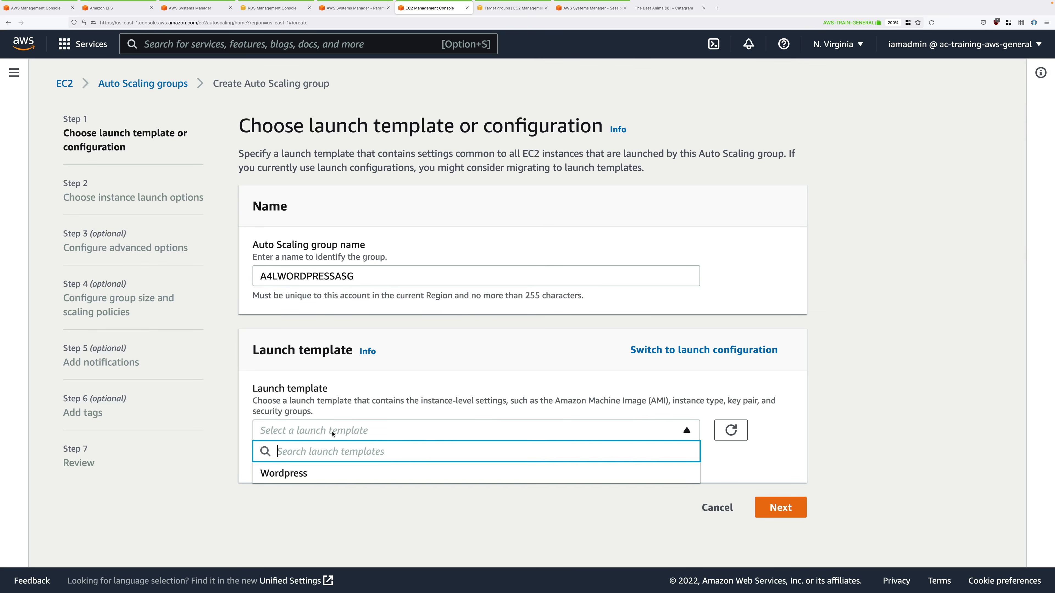
click(293, 476)
scroll(866, 451, down, 2)
scroll(866, 451, down, 4)
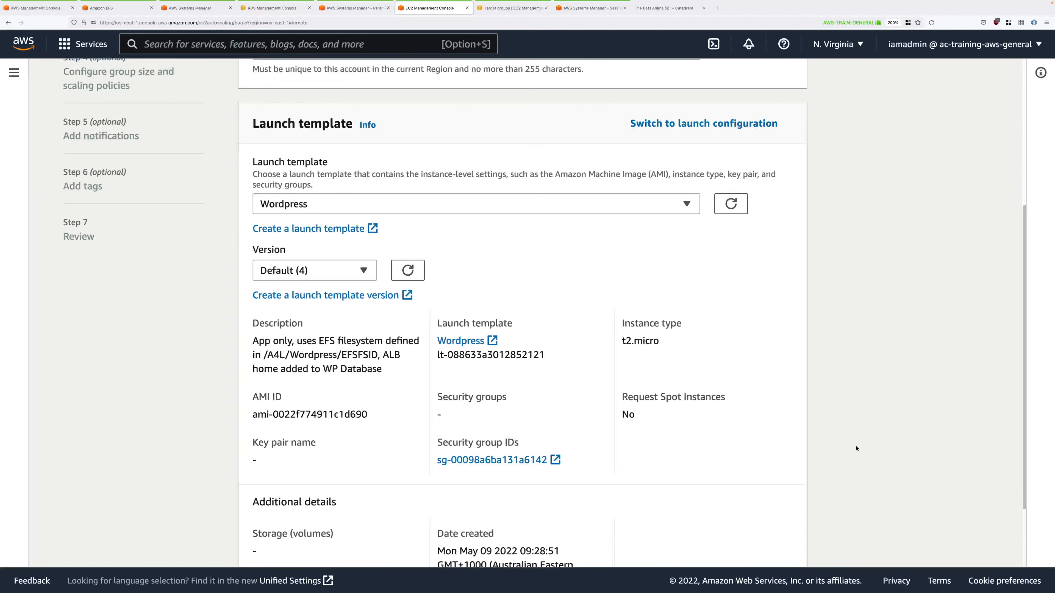
click(363, 272)
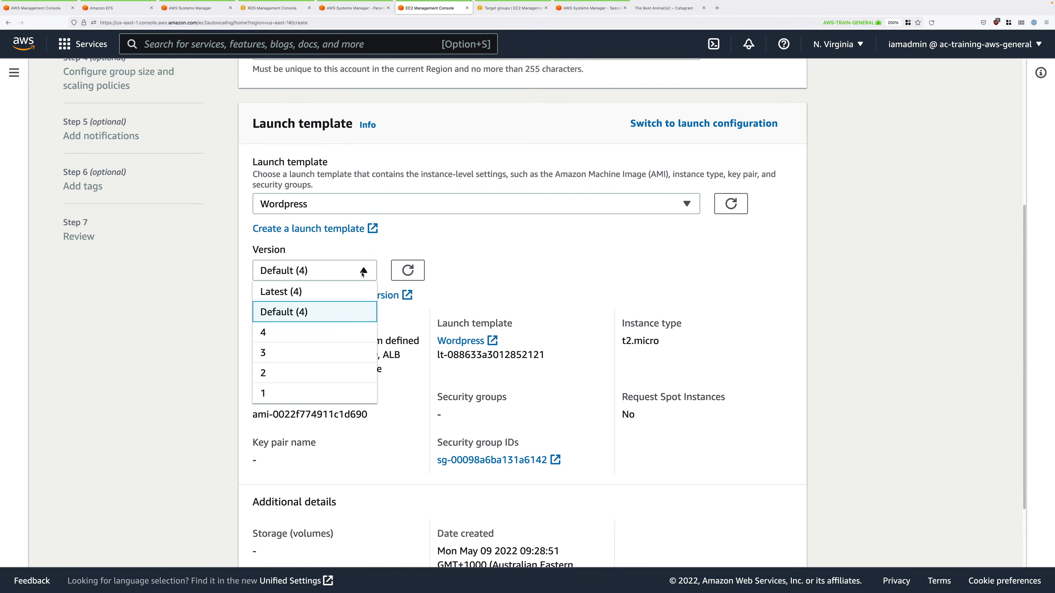
click(321, 292)
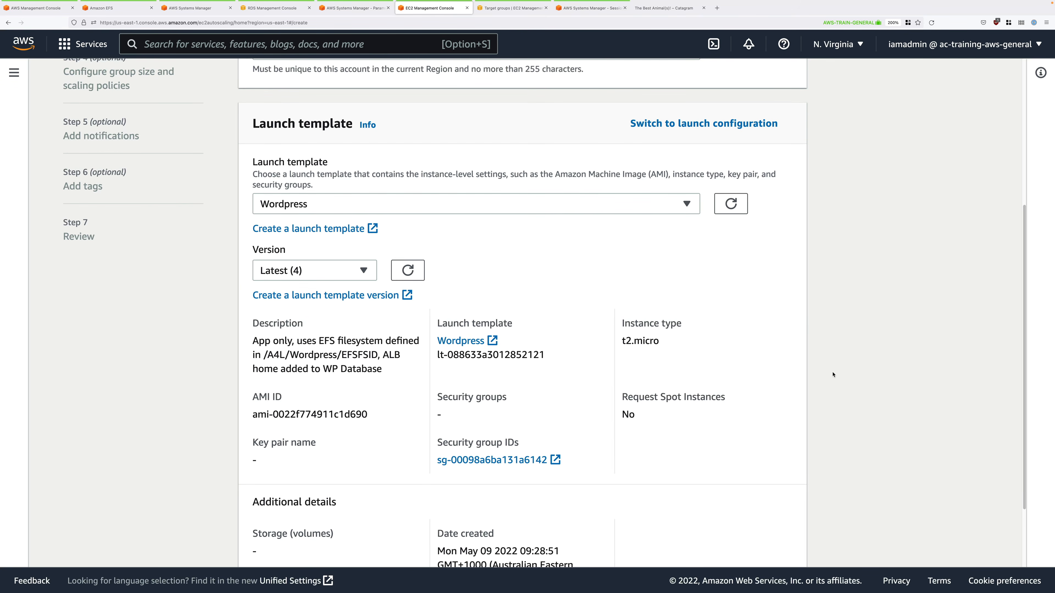
scroll(813, 386, down, 3)
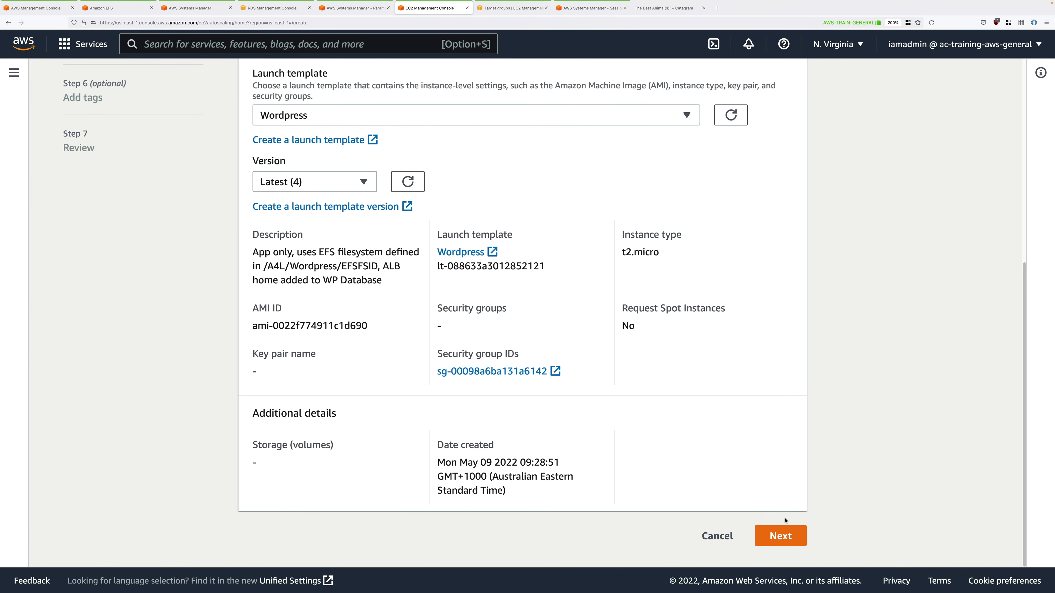
click(790, 538)
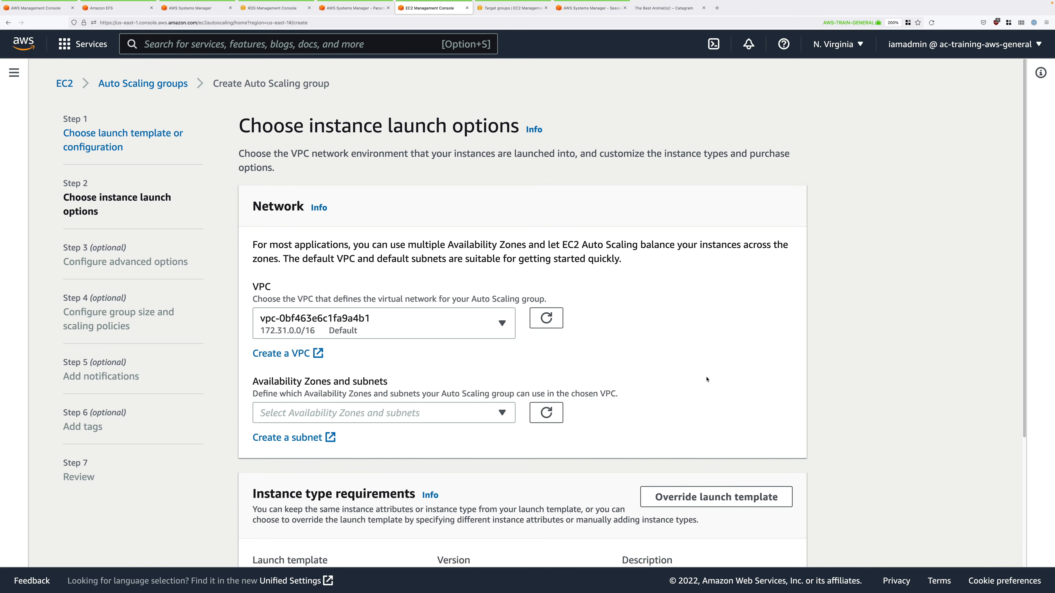
Step: Set the Auto Scaling group's network to the A4LVPC VPC
scroll(706, 379, down, 3)
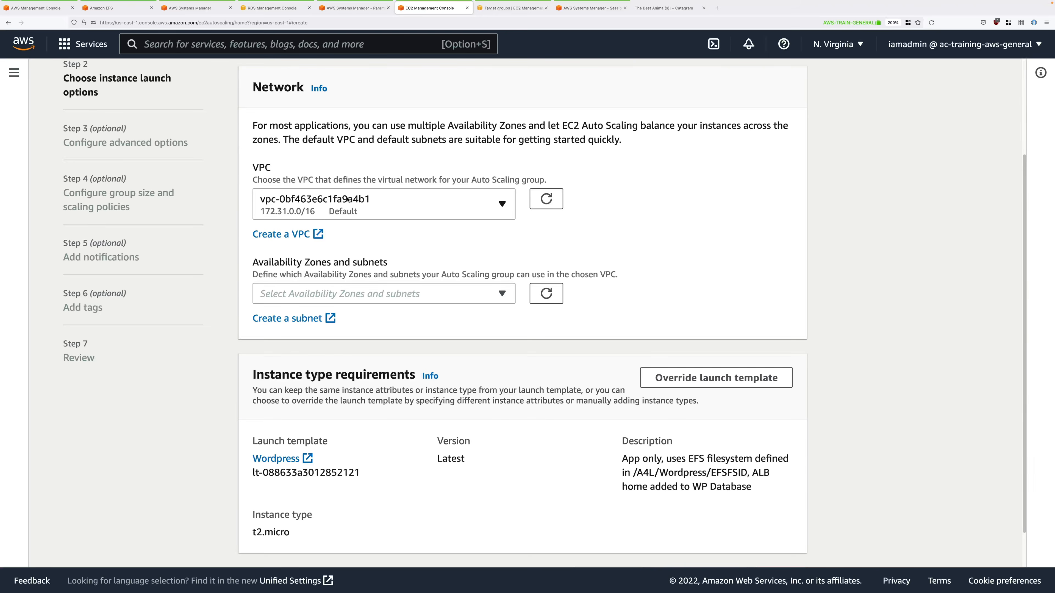
click(375, 203)
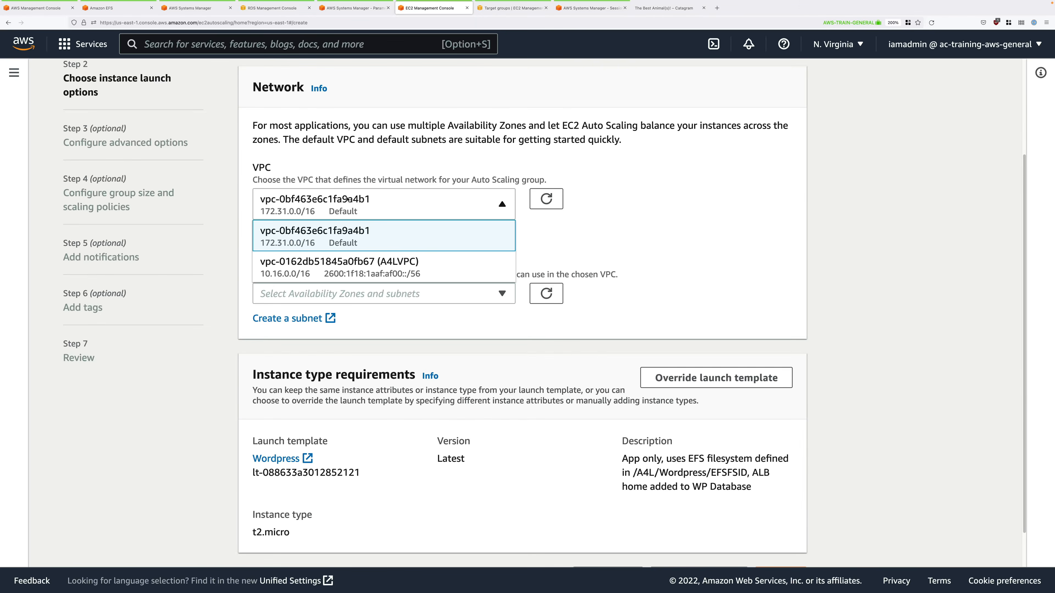
click(410, 273)
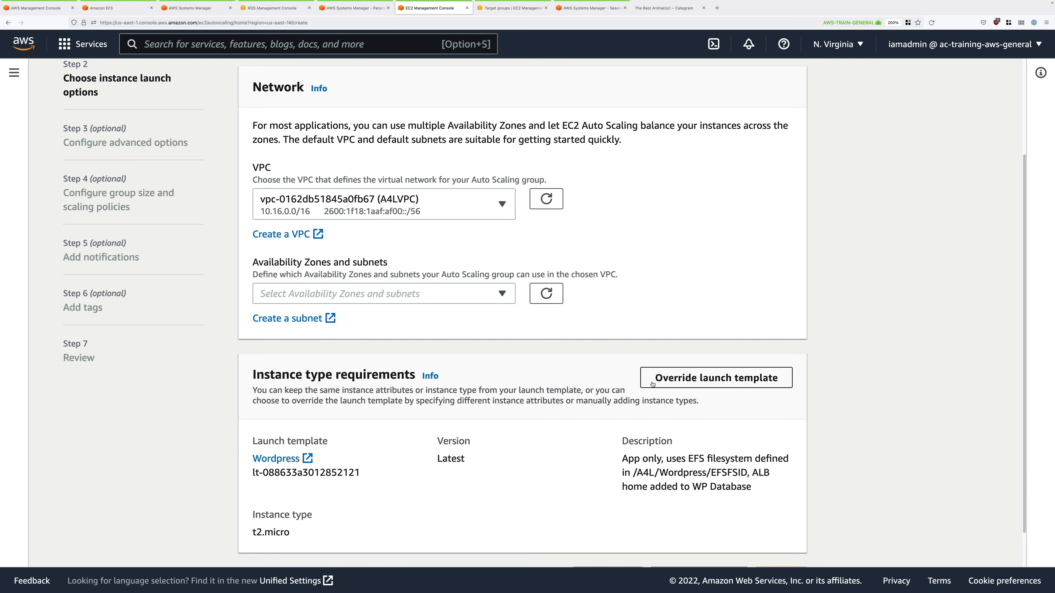
Step: Add the subnets sn-pub-A, sn-pub-B and sn-pub-C to the group and continue to the advanced options
click(426, 298)
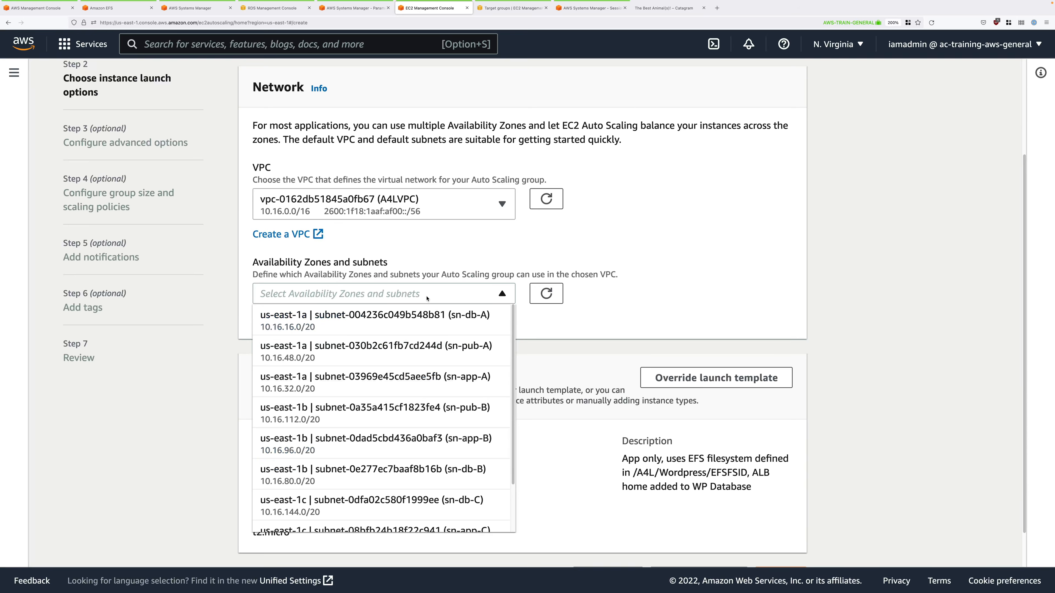
click(479, 349)
scroll(497, 383, down, 1)
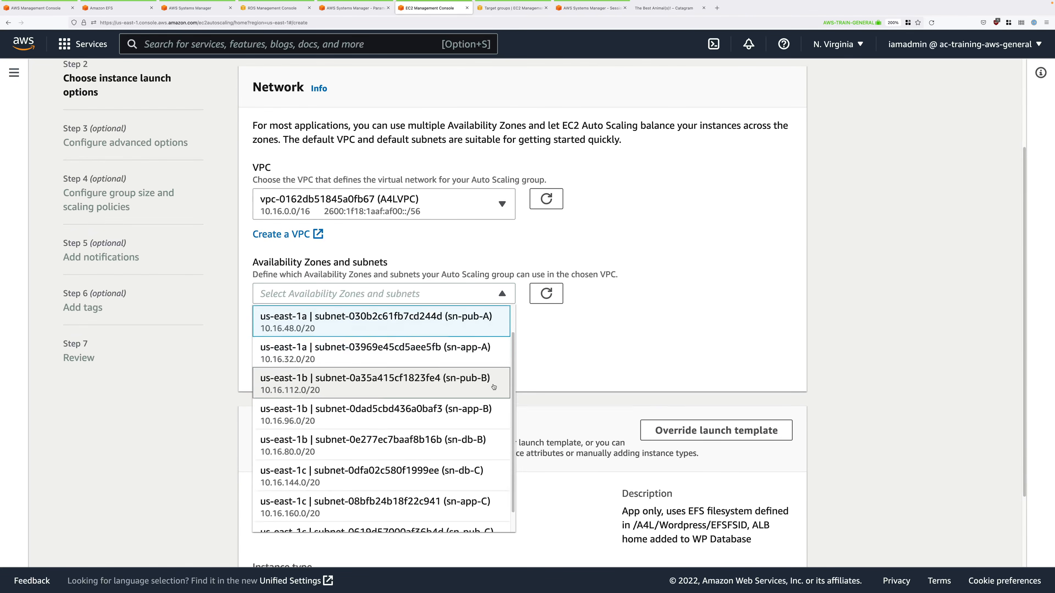
click(475, 377)
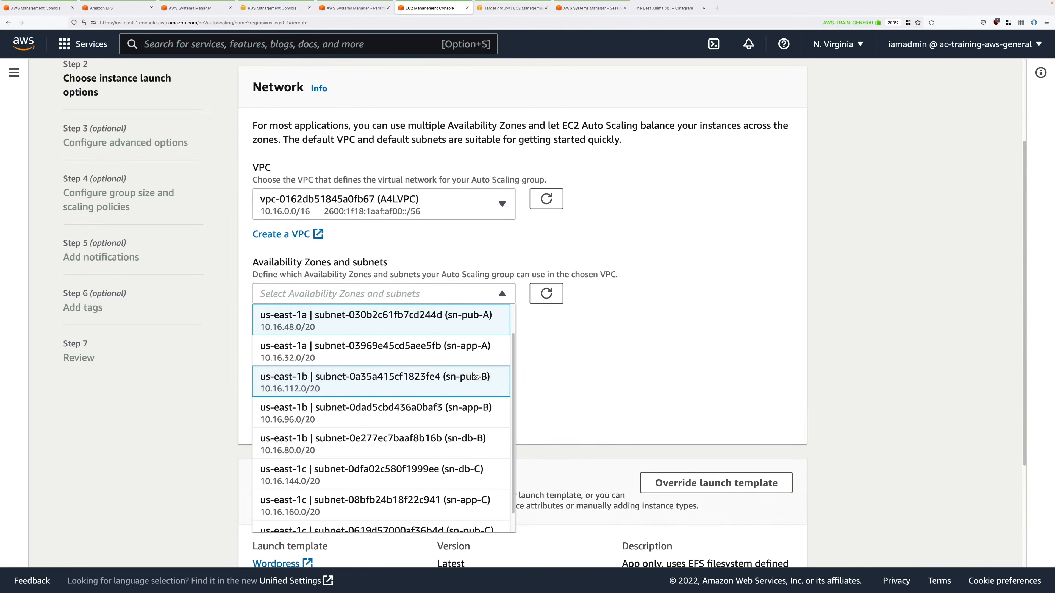
scroll(503, 394, down, 1)
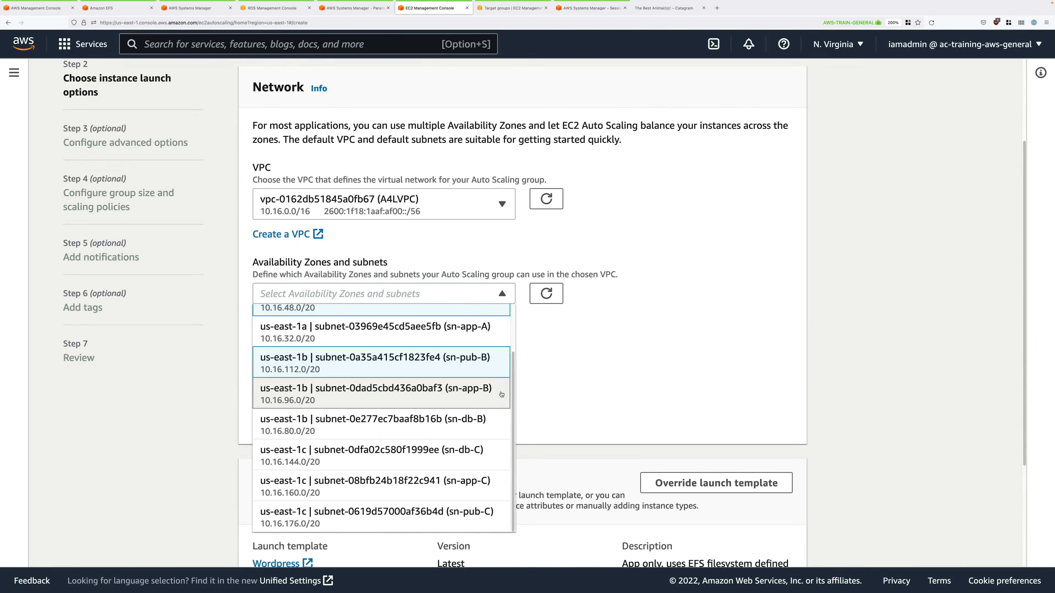
click(478, 515)
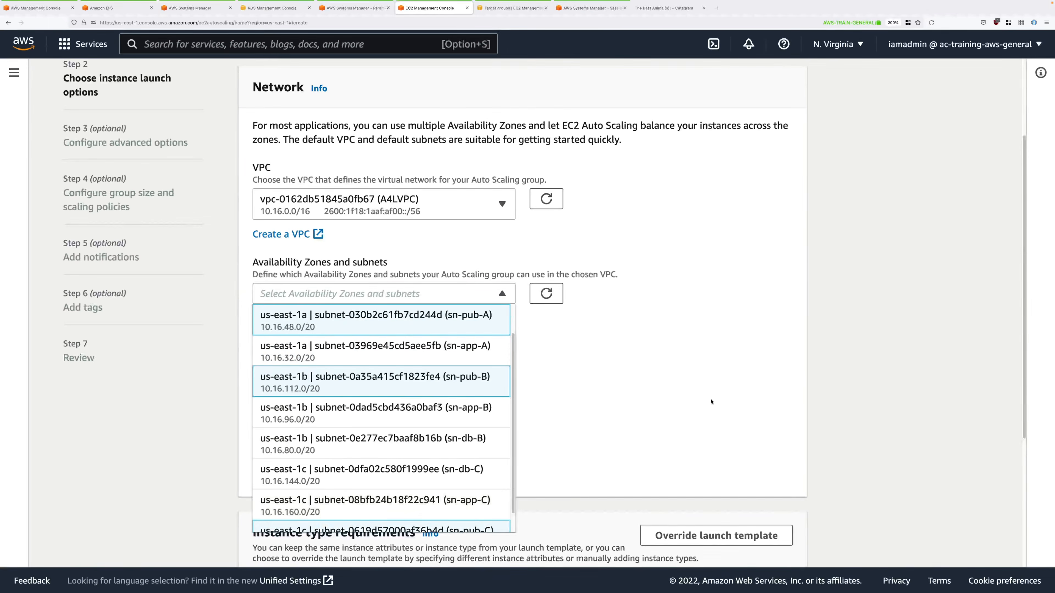
click(811, 397)
scroll(811, 398, down, 3)
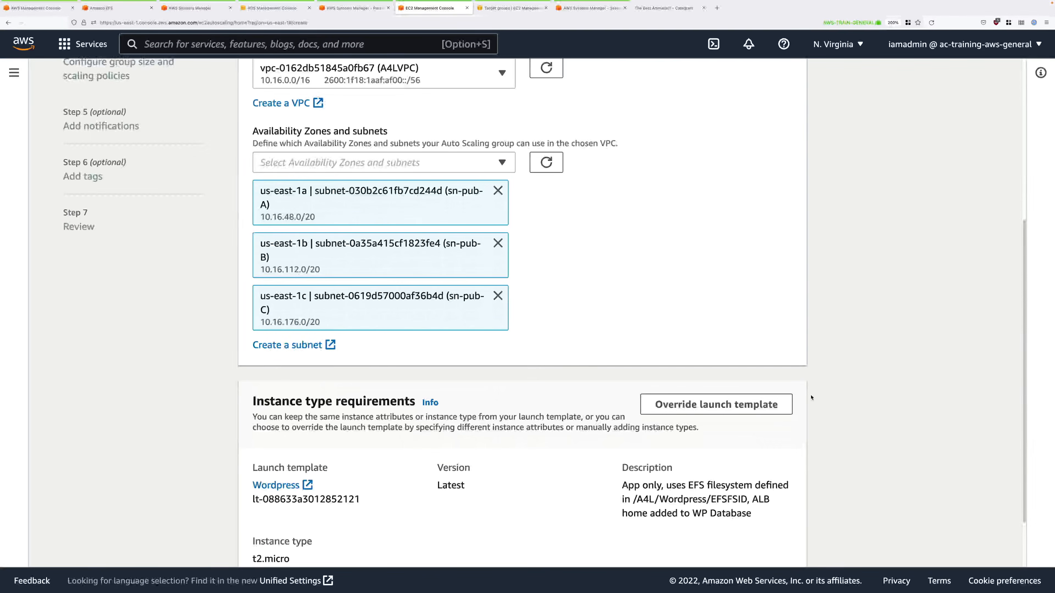
scroll(635, 333, up, 2)
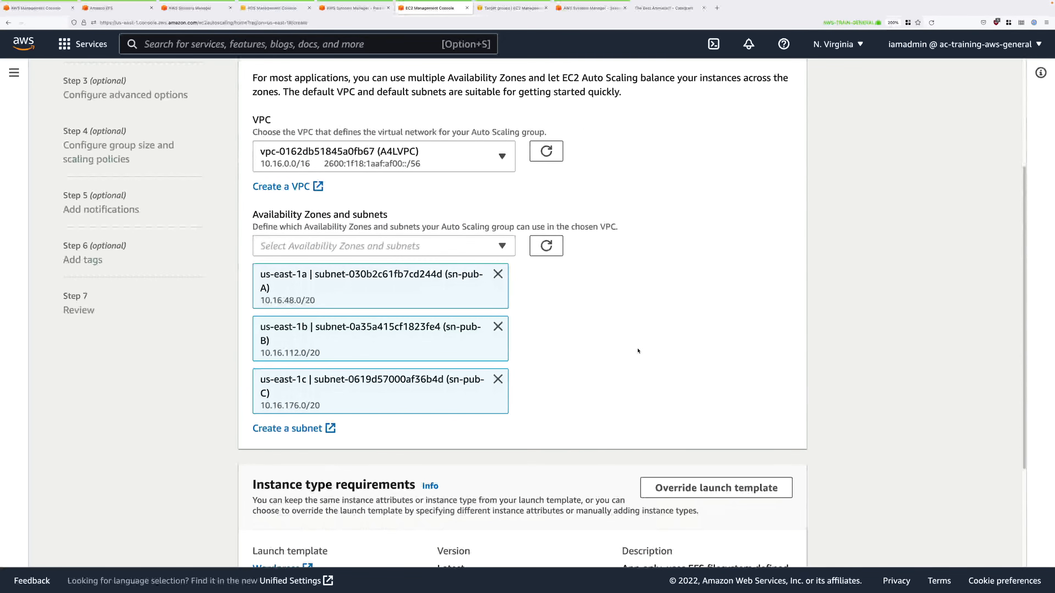
scroll(638, 351, down, 4)
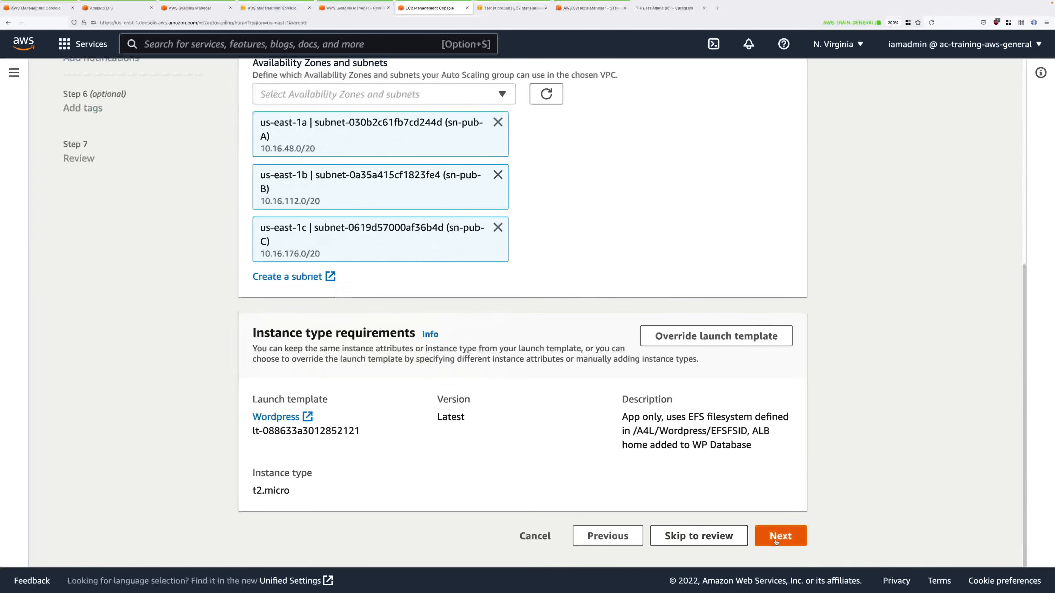
click(758, 536)
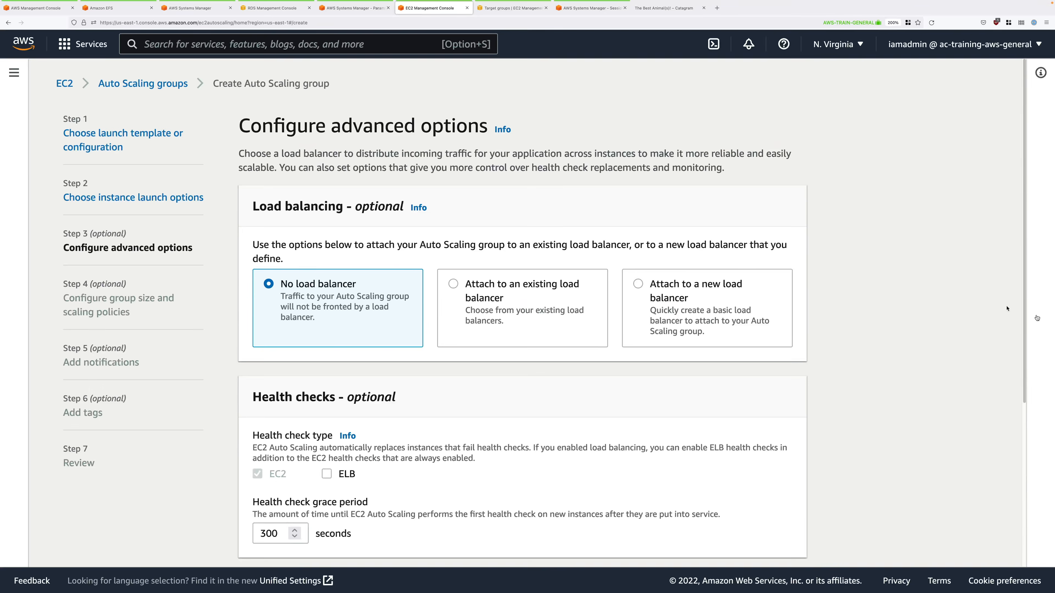
Step: Attach the group to an existing load balancer through the target group A4LWORDPRESSALBTG | HTTP
click(453, 284)
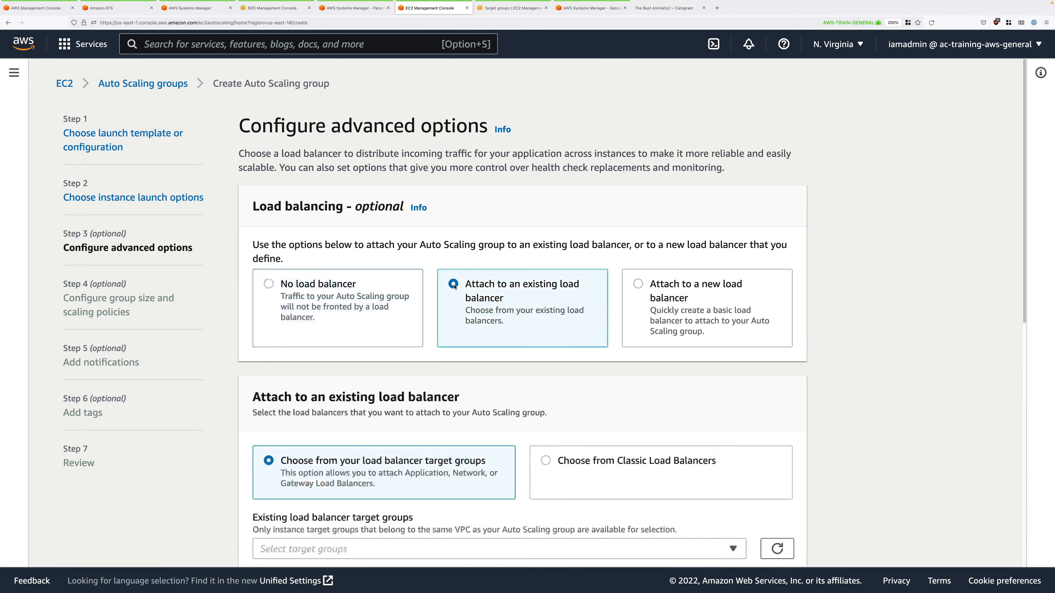
scroll(611, 368, down, 3)
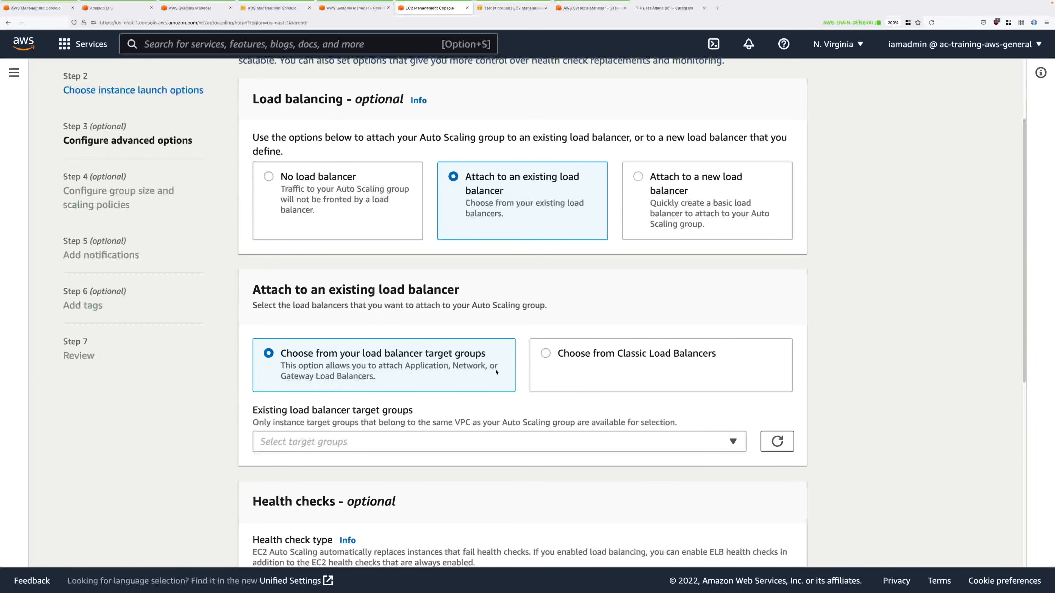
scroll(430, 360, down, 1)
click(396, 395)
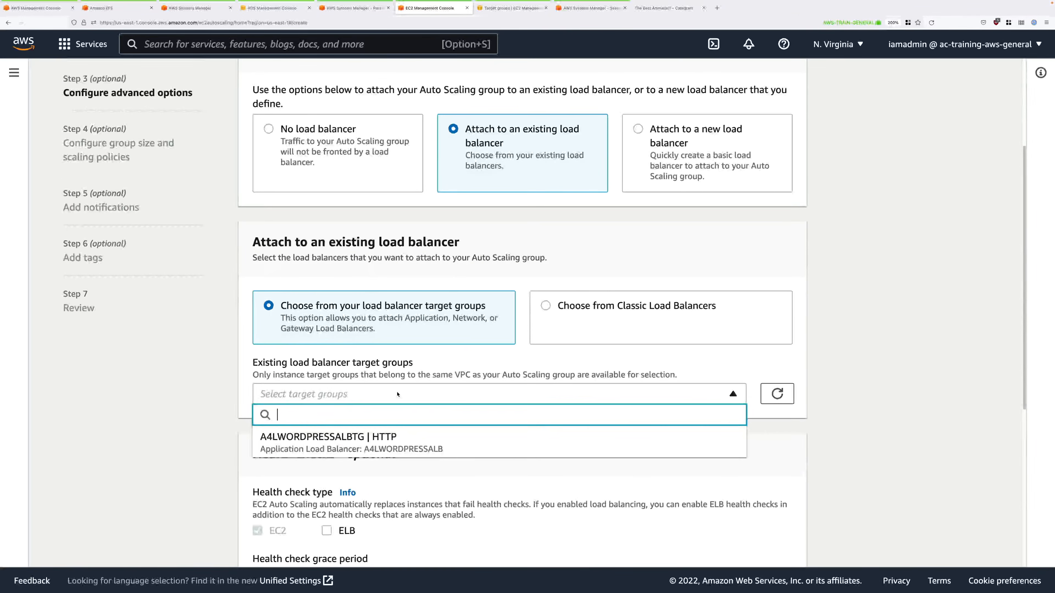
click(396, 445)
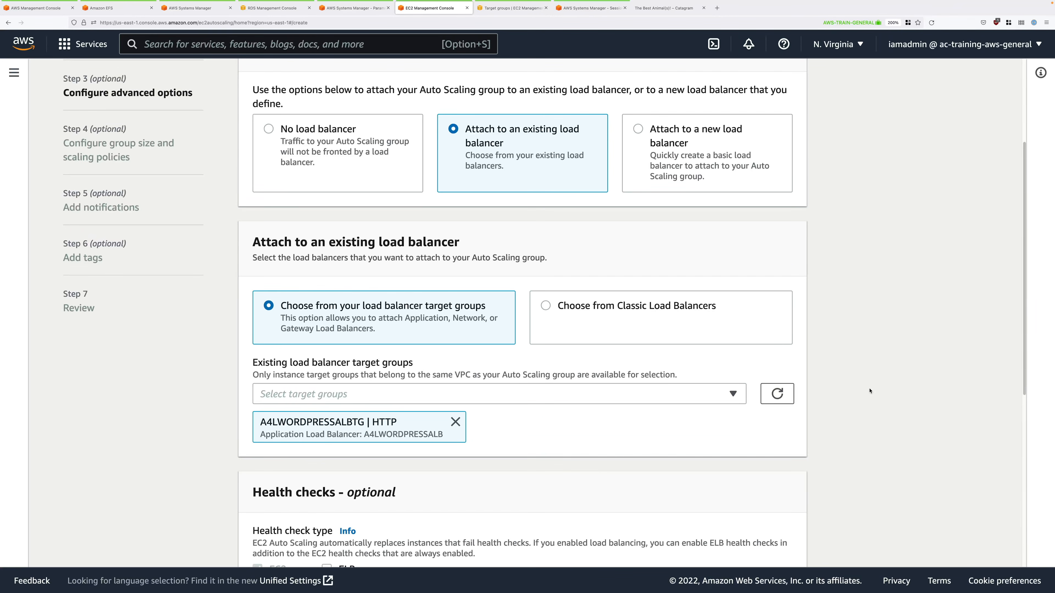
Step: Enable ELB health checks and CloudWatch group metrics collection, and continue to the group size settings
scroll(869, 391, down, 4)
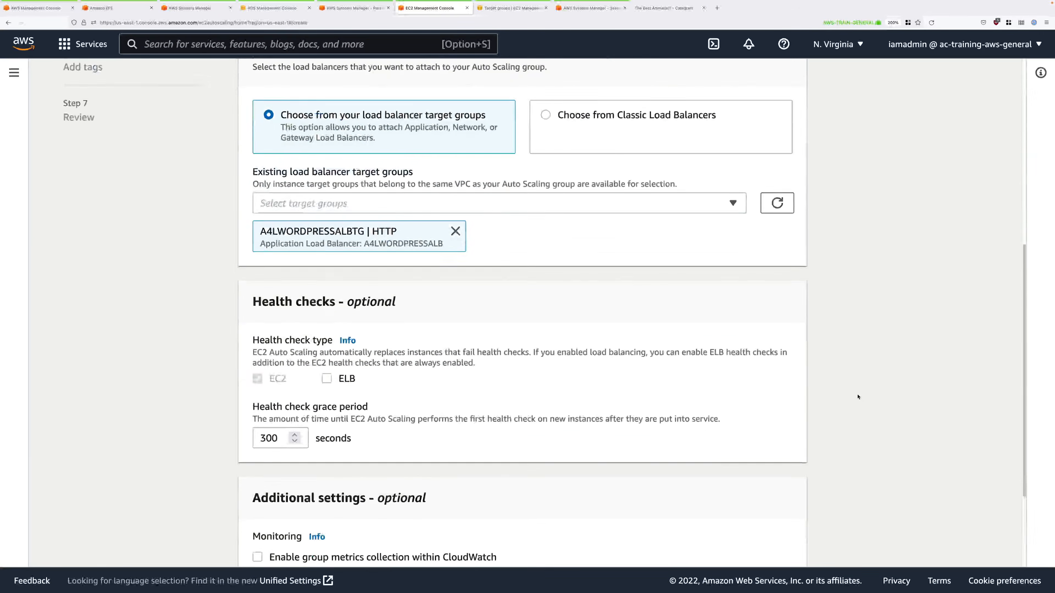
scroll(858, 397, down, 1)
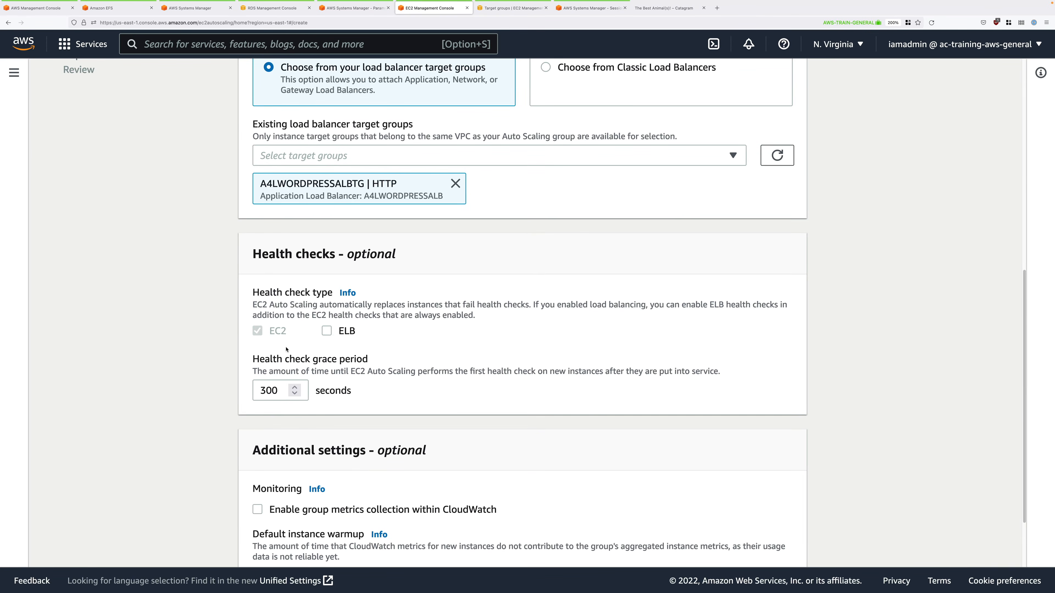
click(327, 332)
scroll(466, 347, down, 3)
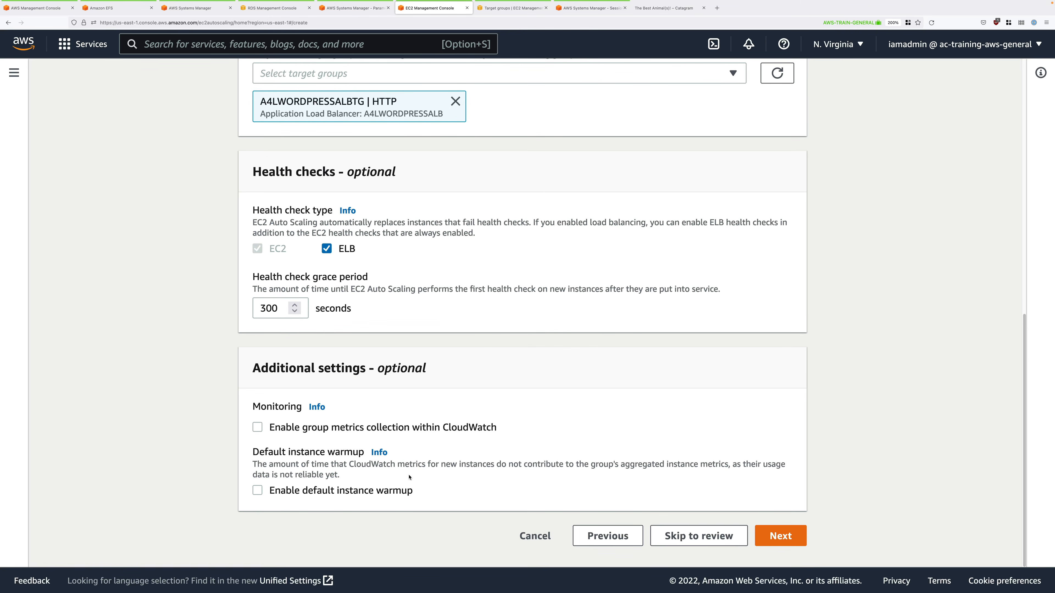
click(257, 428)
click(797, 540)
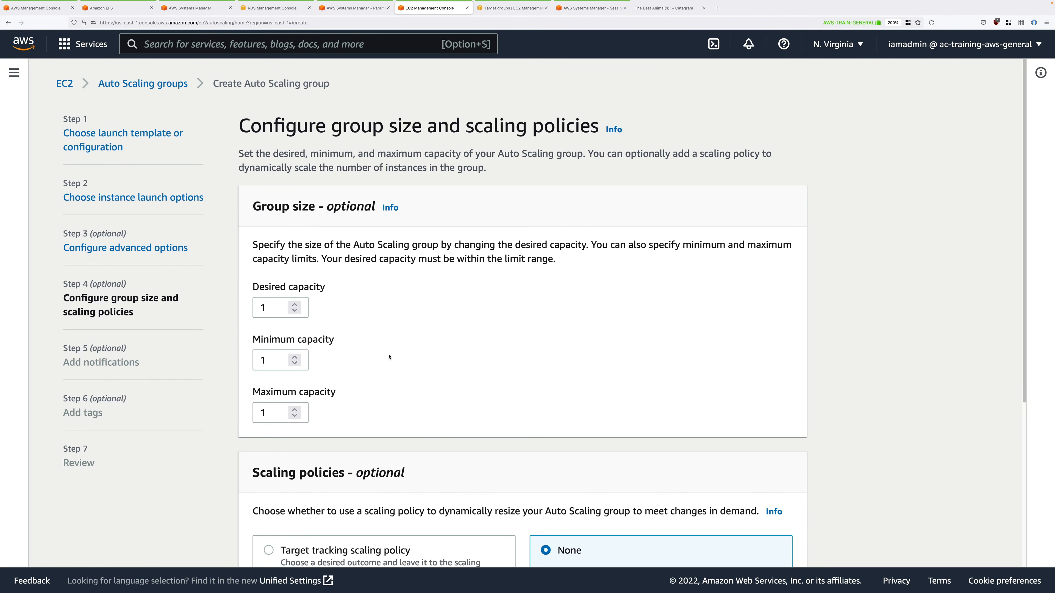
Step: Accept the default group size of 1 with no scaling policy, and skip notifications to reach the tags stage
scroll(388, 356, down, 2)
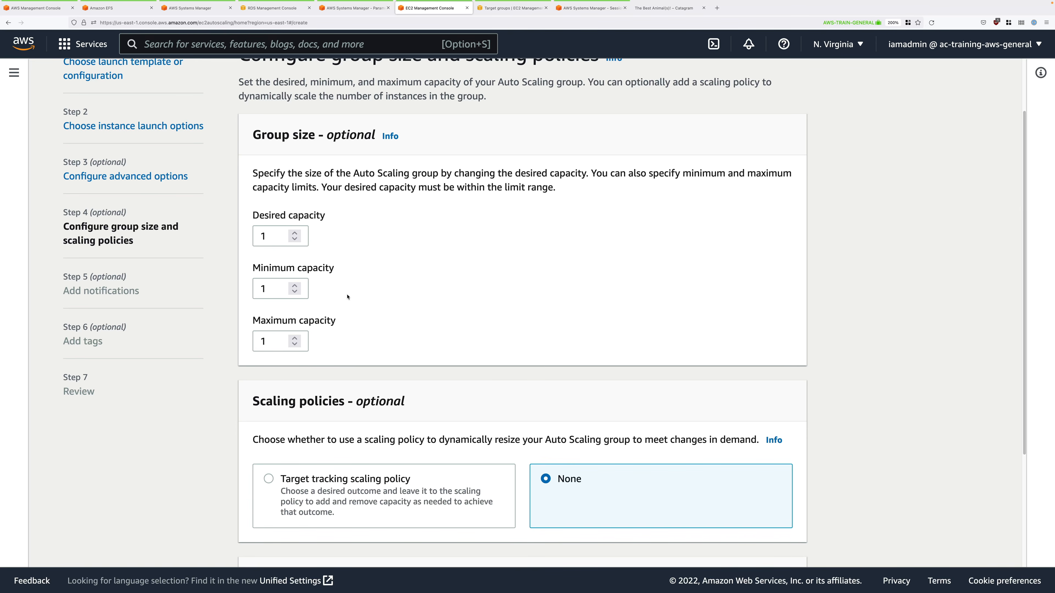
scroll(461, 328, down, 5)
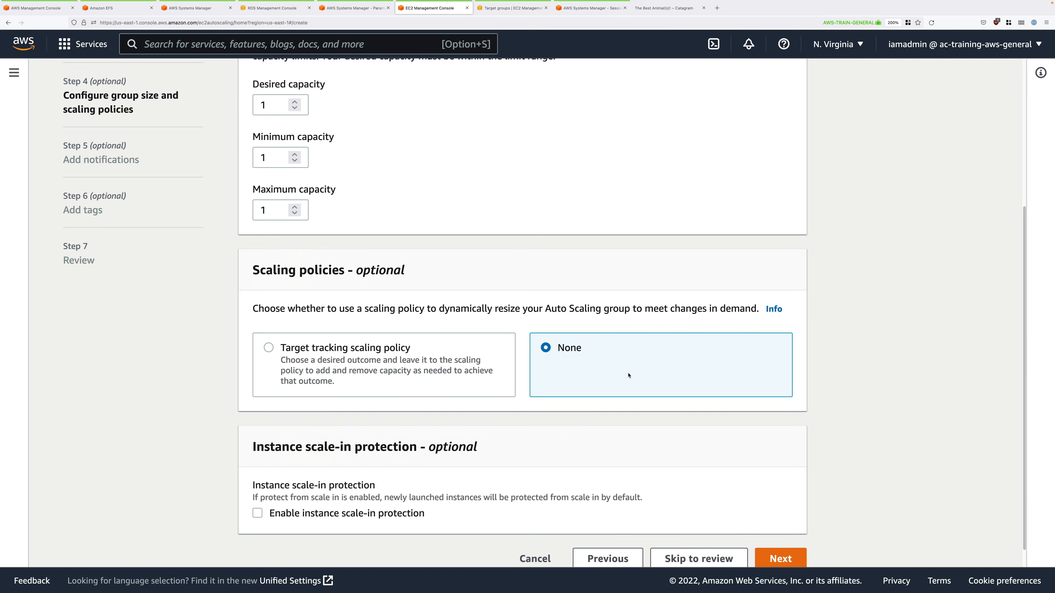
scroll(628, 375, down, 1)
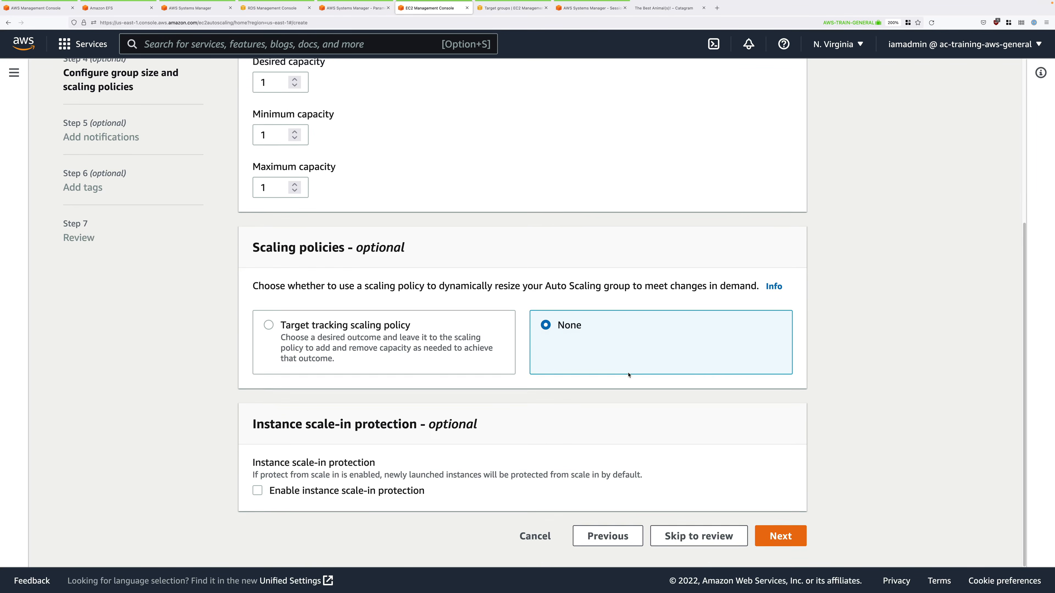
click(791, 542)
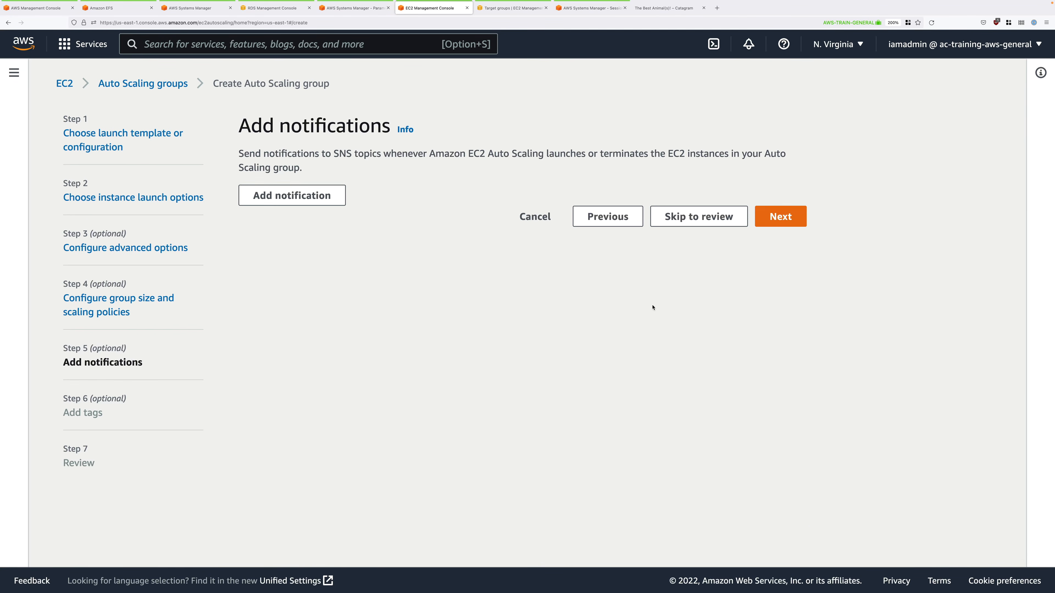
click(783, 220)
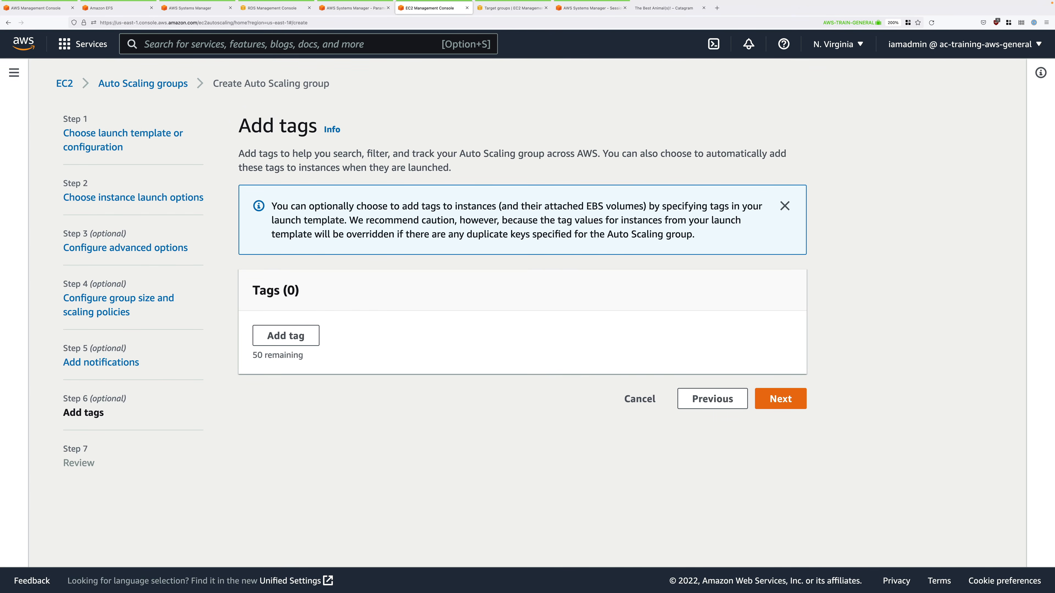
Step: Add a tag with the key Name and the value Wordpress-ASG, applied to new instances
click(276, 336)
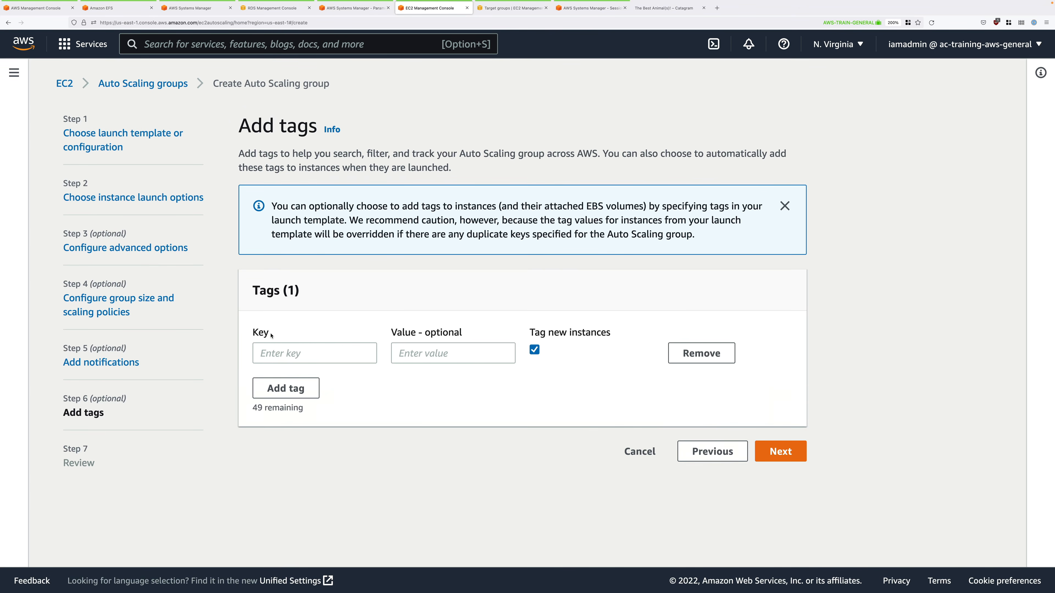
click(305, 353)
text(Name)
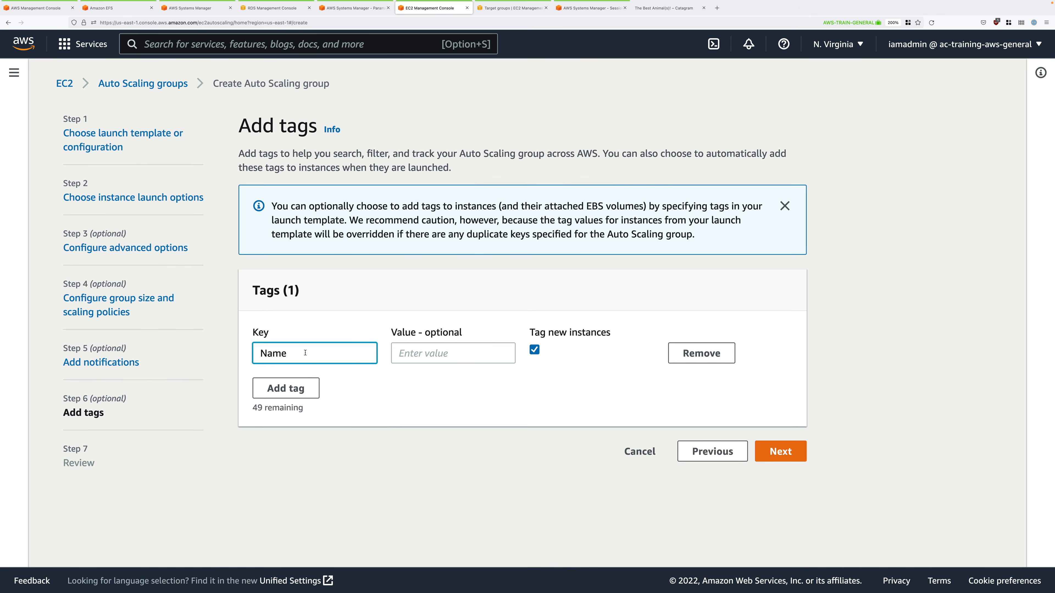
click(447, 358)
text(W)
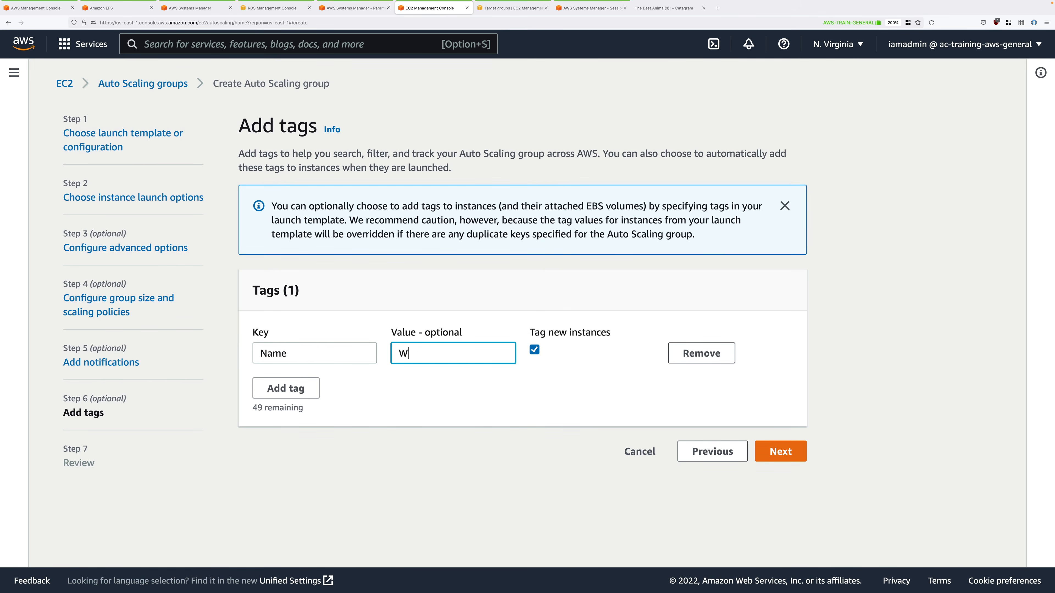
text(ordpress-ASG)
Step: Continue to the review stage, check the settings and create the Auto Scaling group
click(794, 450)
scroll(826, 432, down, 10)
scroll(827, 434, down, 15)
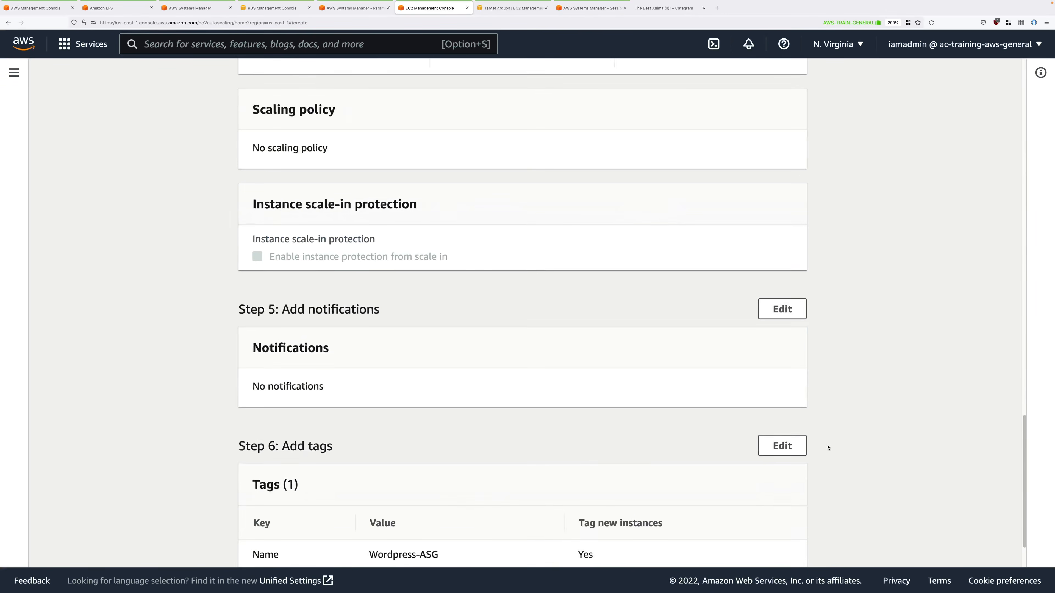
click(782, 525)
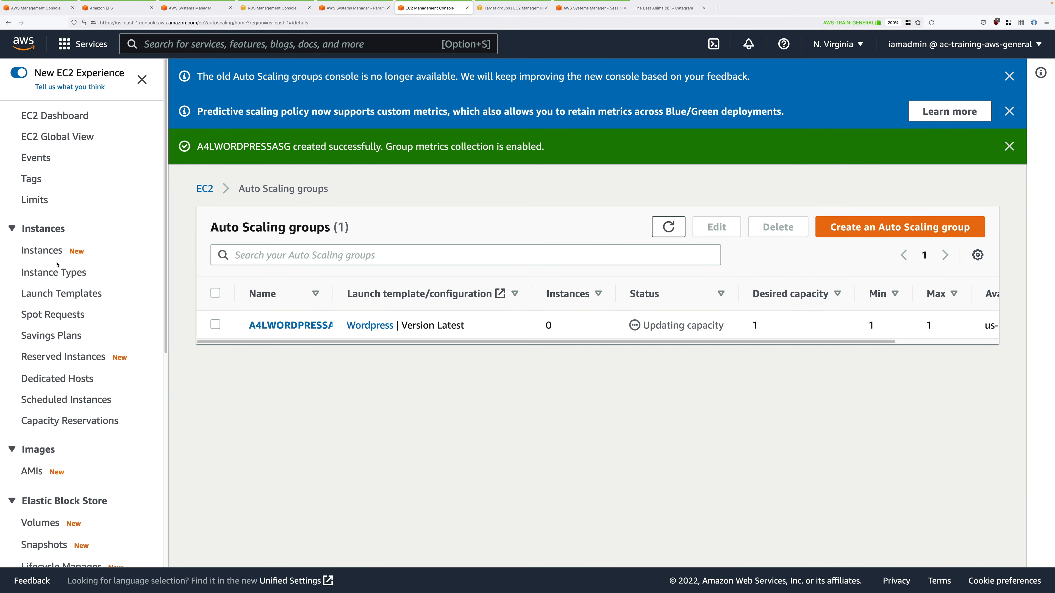
Step: Terminate the manually launched Wordpress-LT instance in the EC2 instances list
click(41, 250)
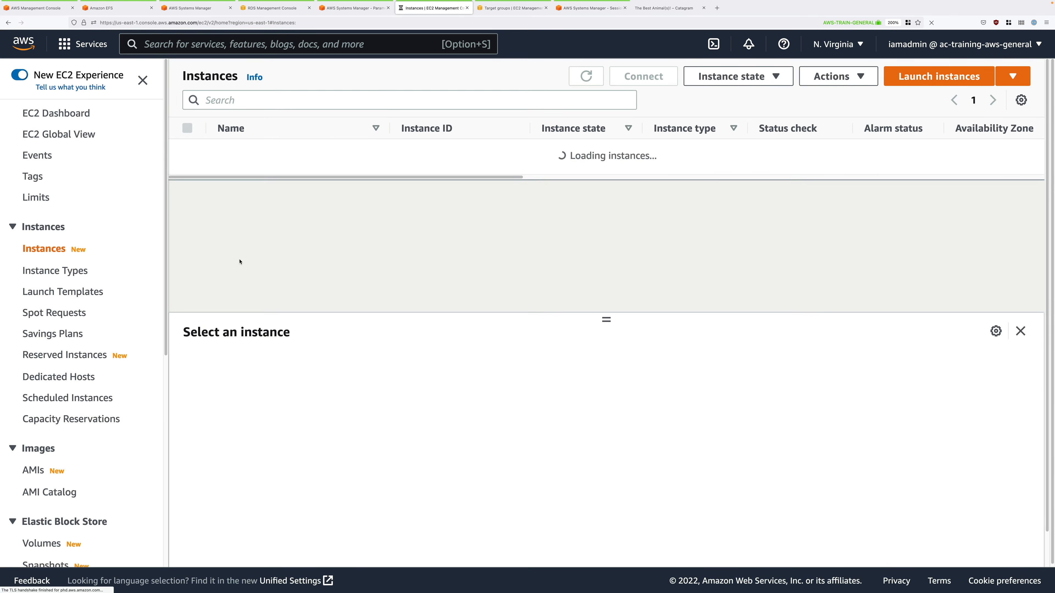
right_click(306, 152)
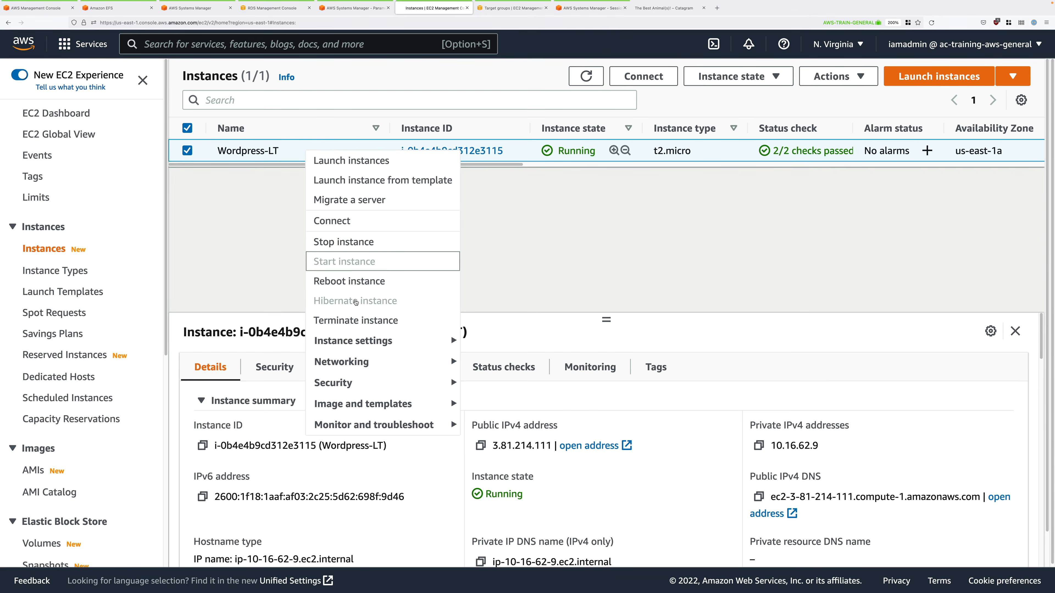
click(372, 320)
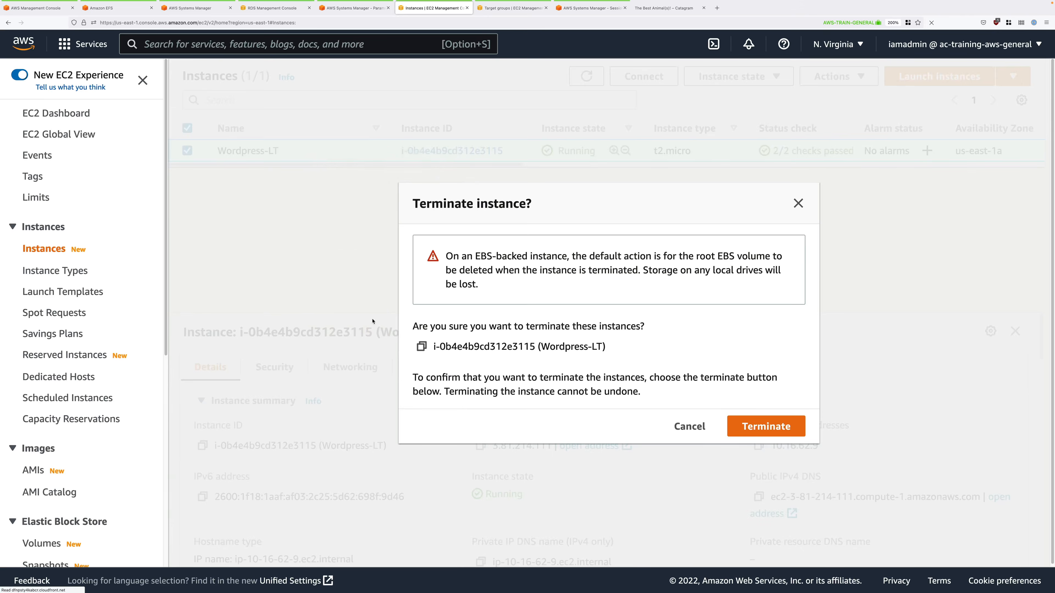
click(757, 426)
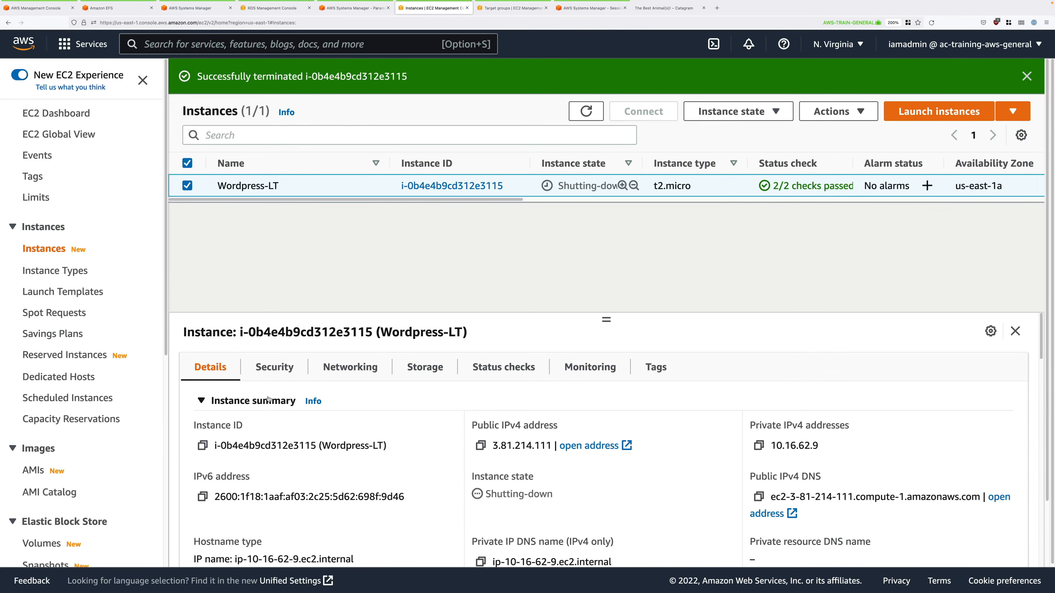
Step: Open the Auto Scaling groups page in a separate browser tab and examine the activity history of A4LWORDPRESSASG
scroll(100, 440, down, 10)
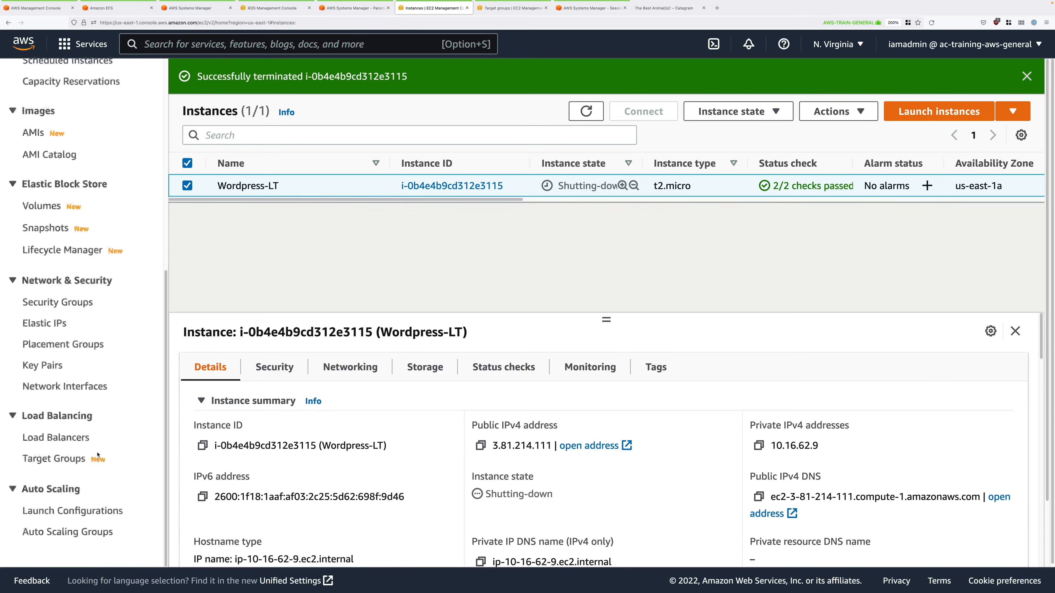
right_click(94, 532)
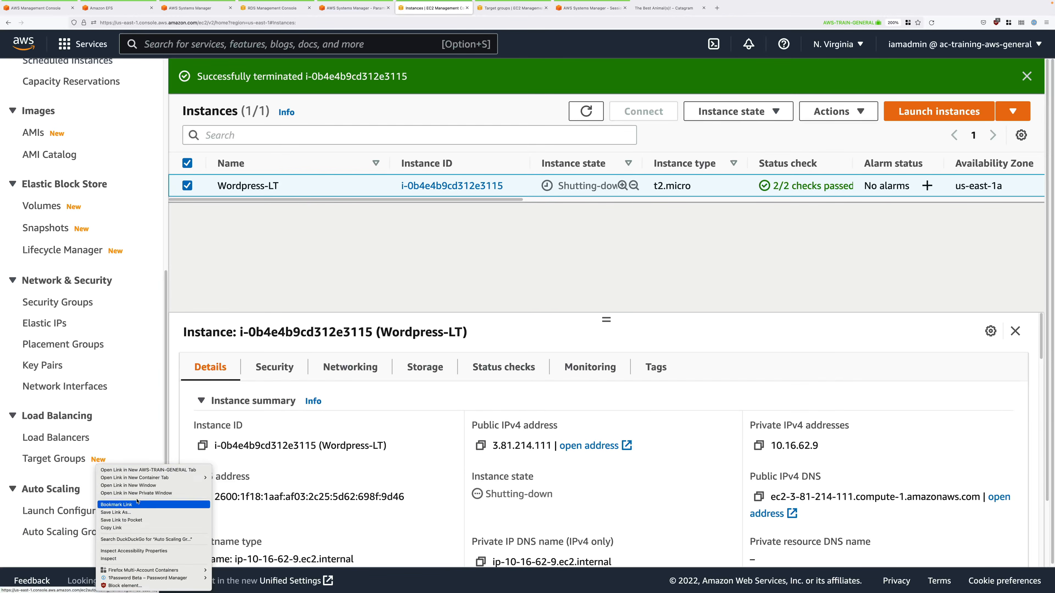
click(147, 470)
key(ctrl+Tab)
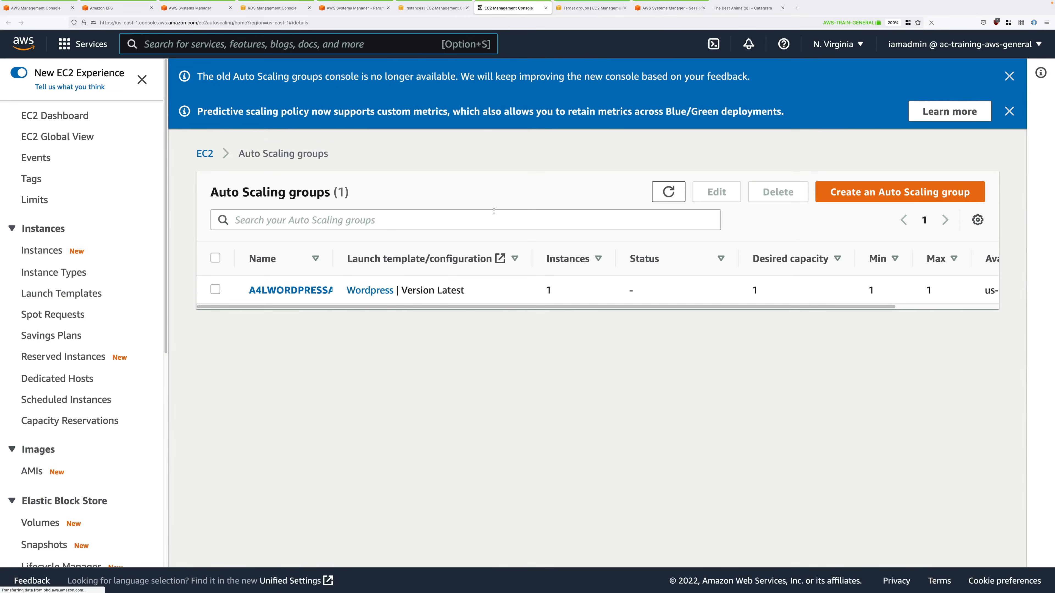
click(312, 292)
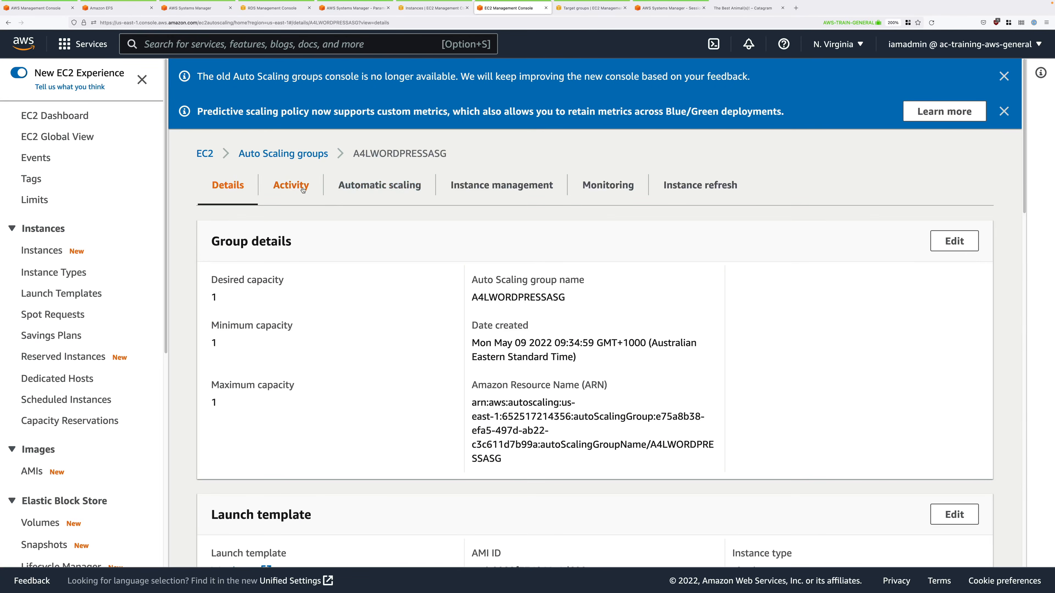
click(302, 189)
scroll(850, 345, down, 2)
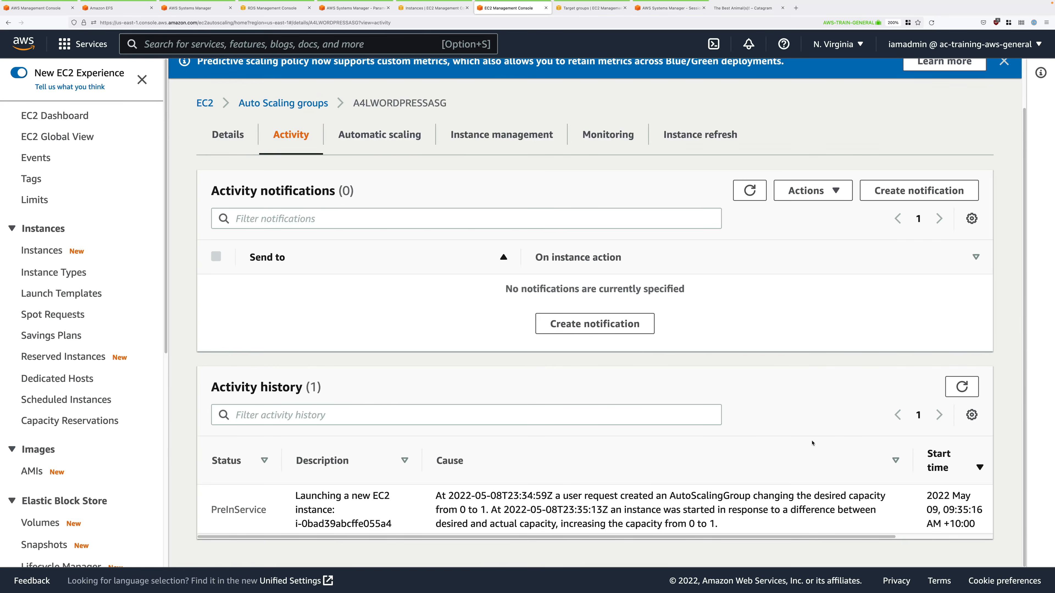
scroll(906, 388, up, 1)
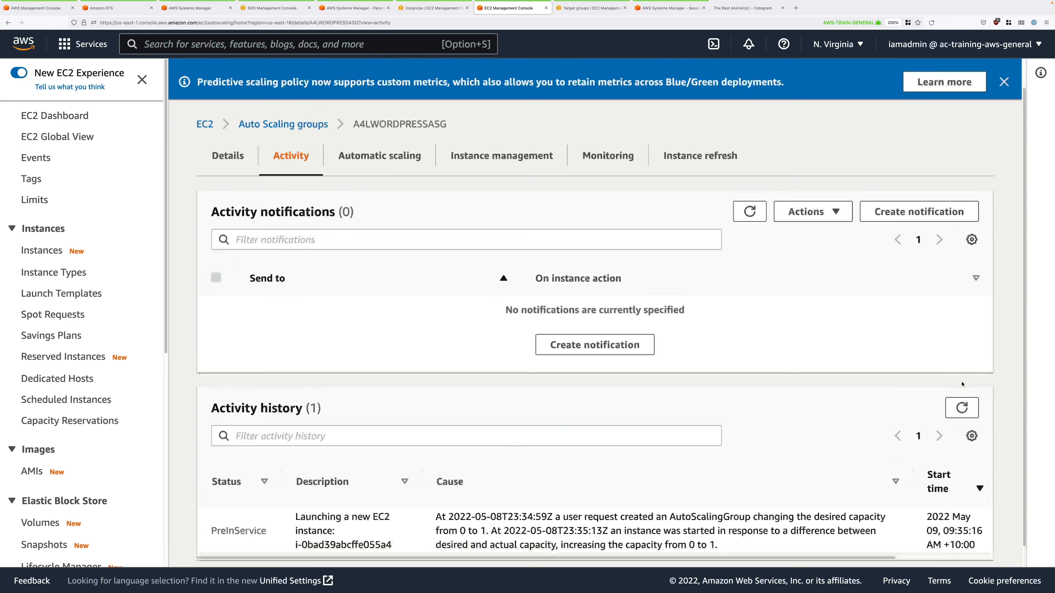
scroll(906, 387, down, 1)
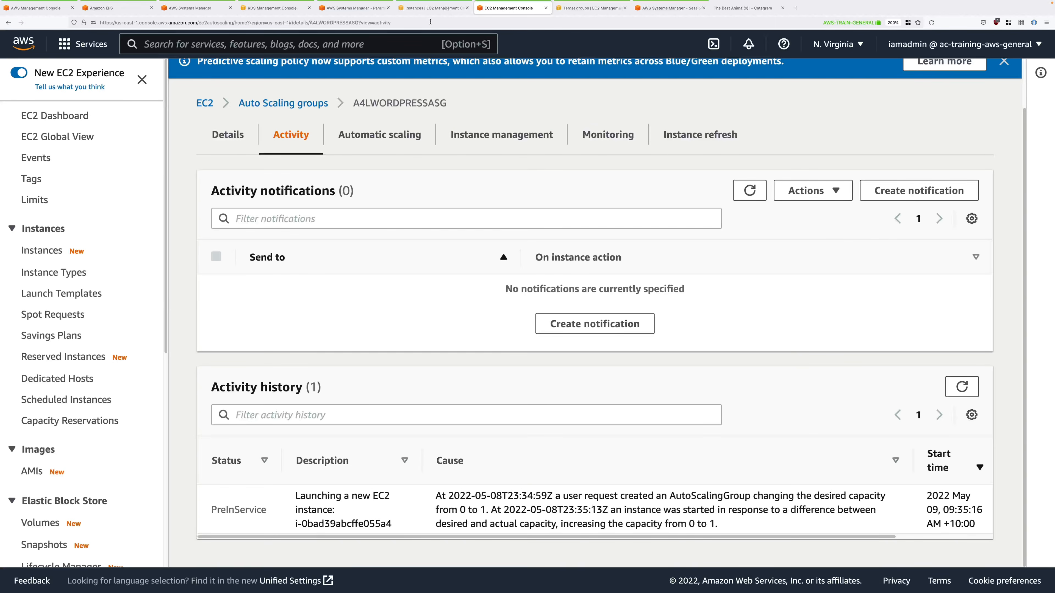
Step: Return to the EC2 instances list and refresh it to check for the instance launched by the group
click(432, 8)
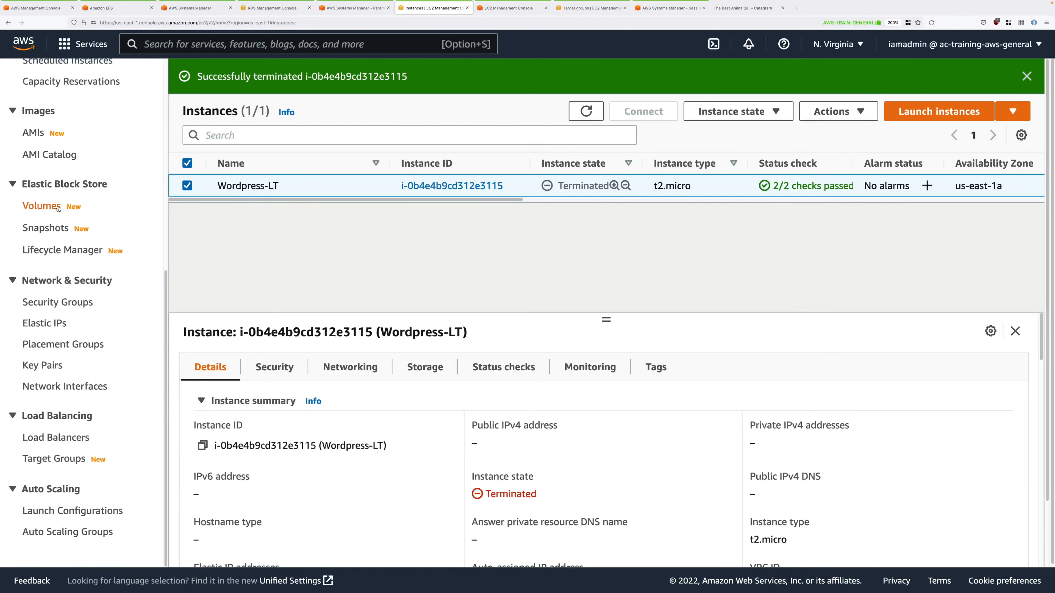
scroll(45, 206, up, 7)
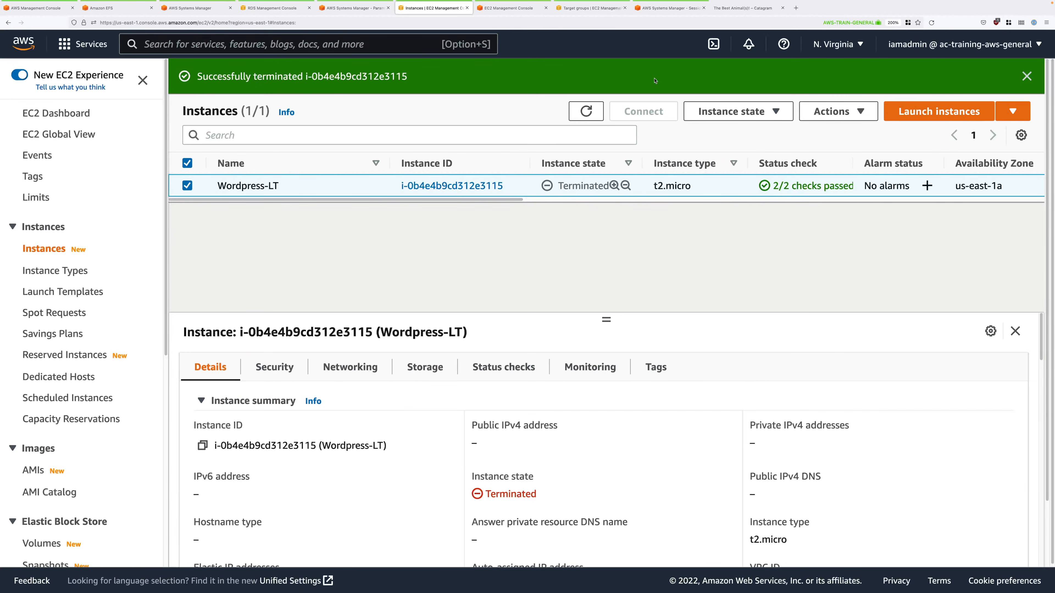
click(586, 111)
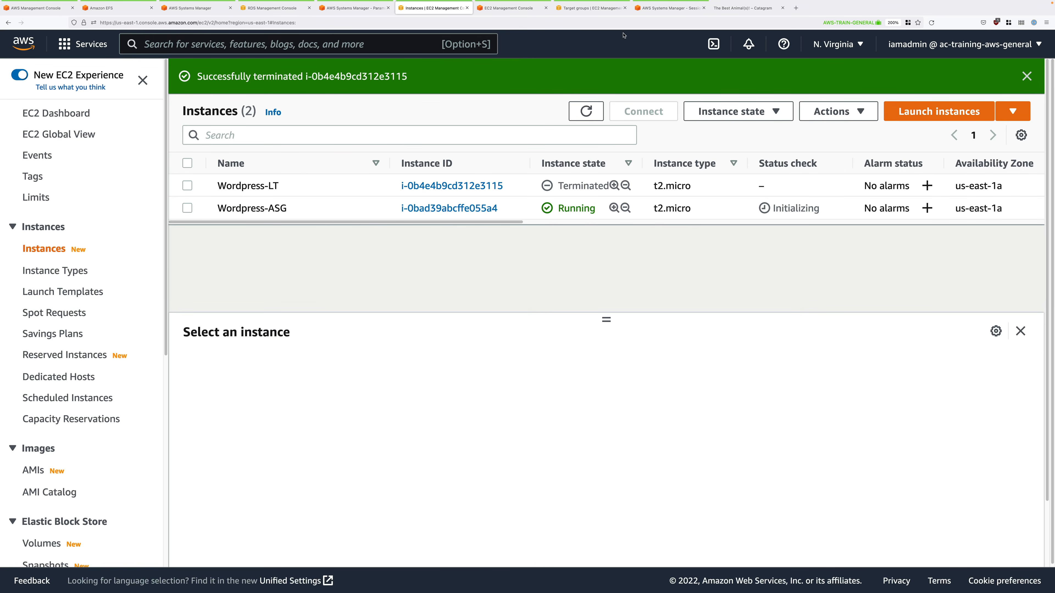
Step: Open the automatic scaling settings of A4LWORDPRESSASG and start creating a dynamic scaling policy
click(500, 8)
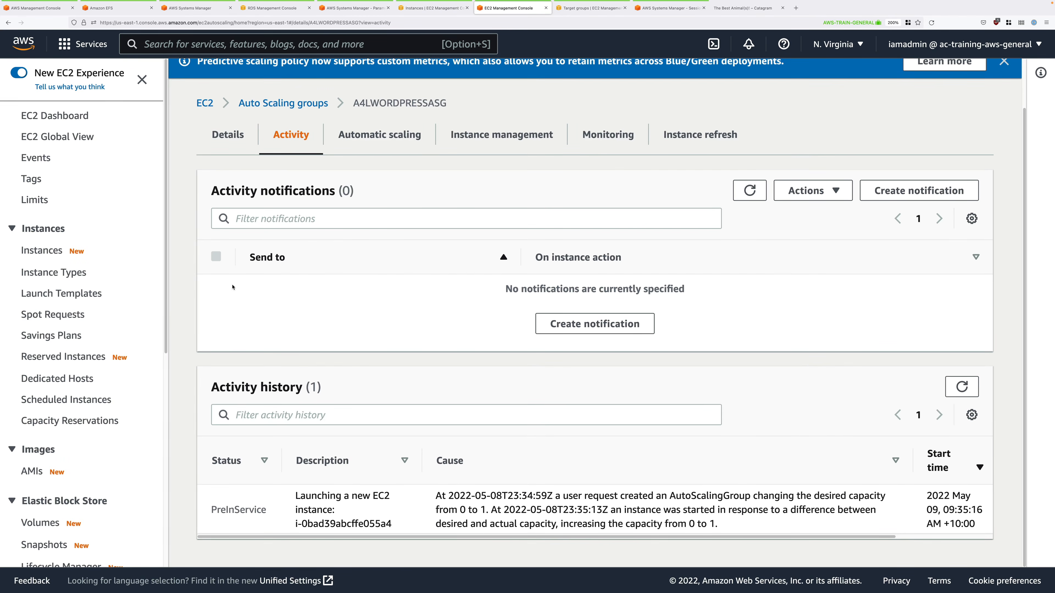
scroll(109, 336, down, 1)
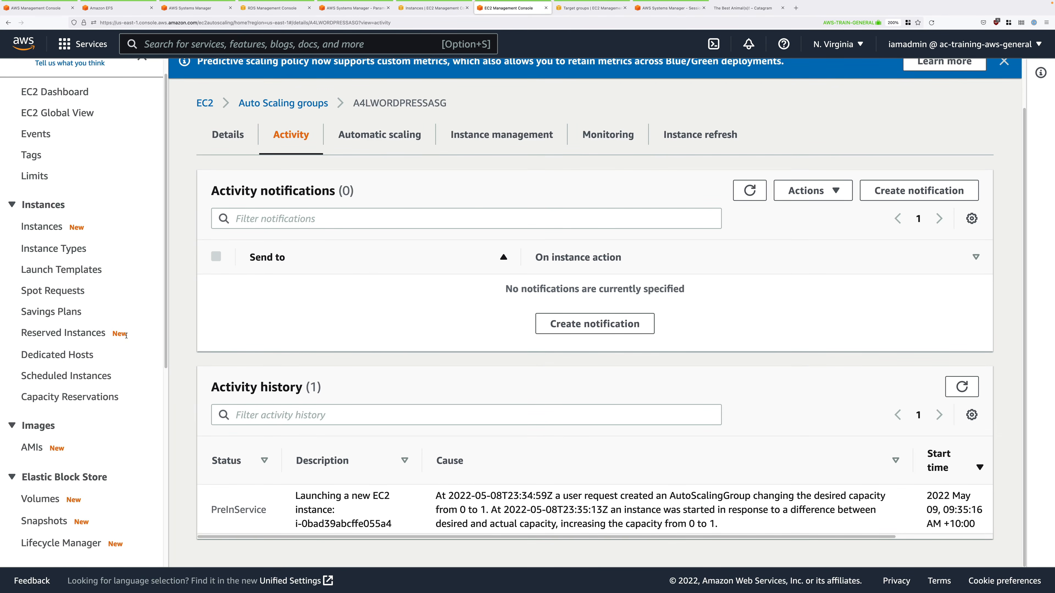
click(302, 105)
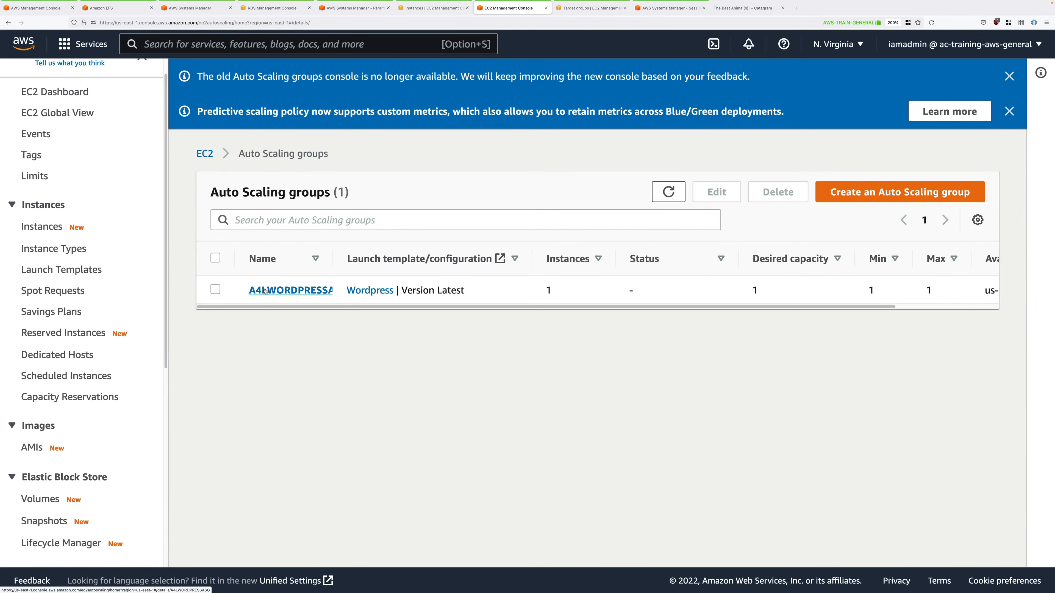
click(301, 290)
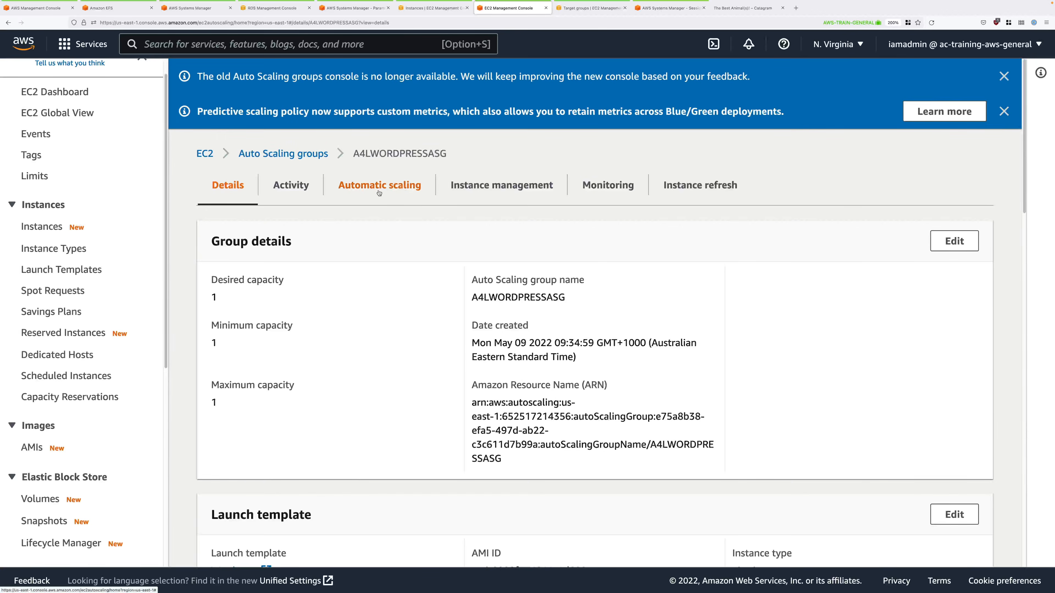
click(379, 190)
scroll(747, 208, down, 2)
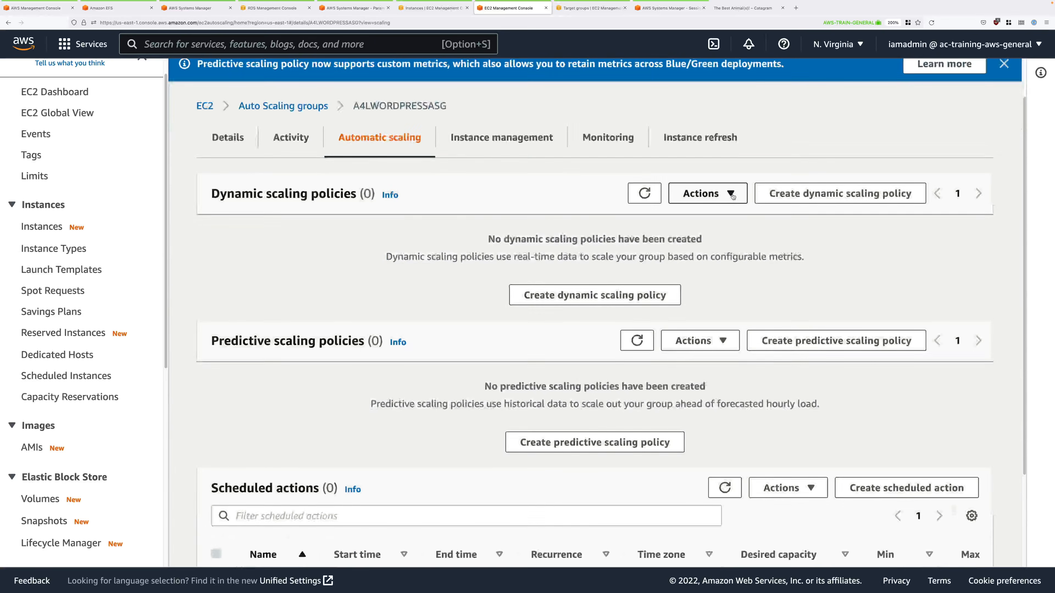
click(767, 200)
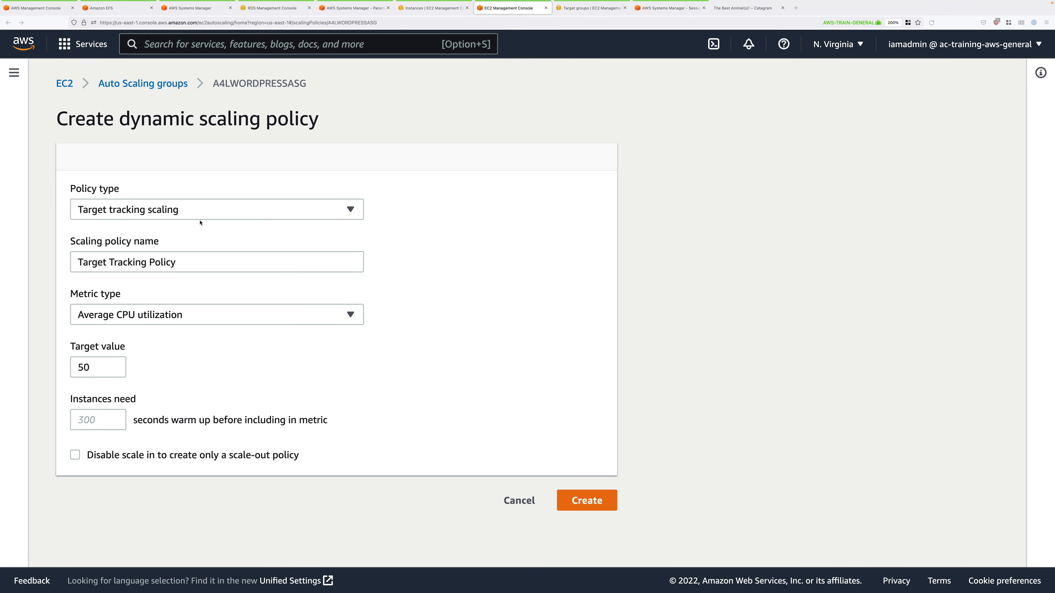
Step: Set the policy type to Simple scaling, name the policy HIGHCPU and start creating a CloudWatch alarm for it
click(189, 210)
click(165, 268)
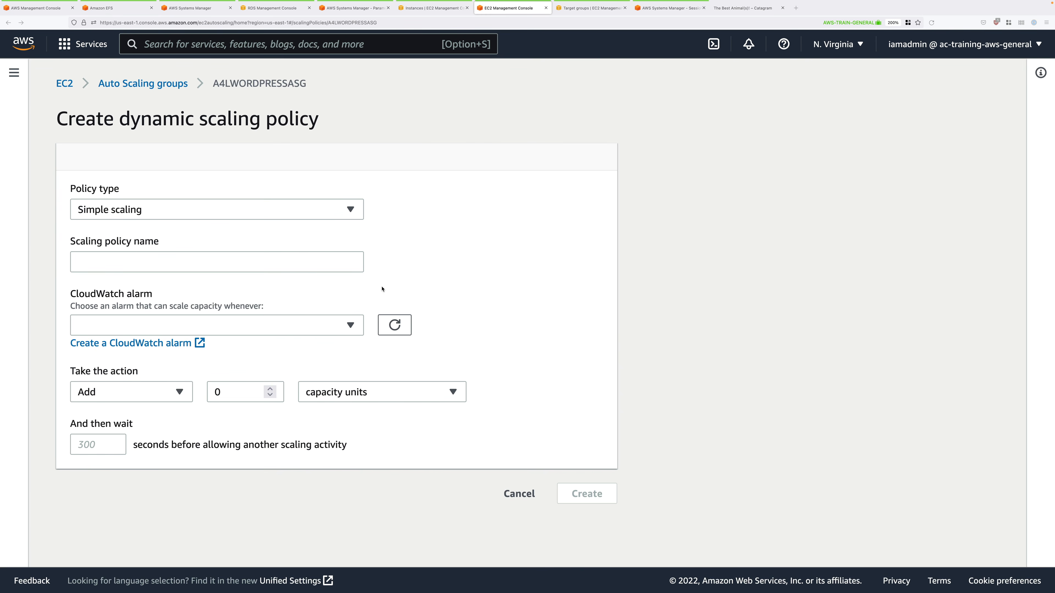
click(222, 267)
text(HIGHCPU)
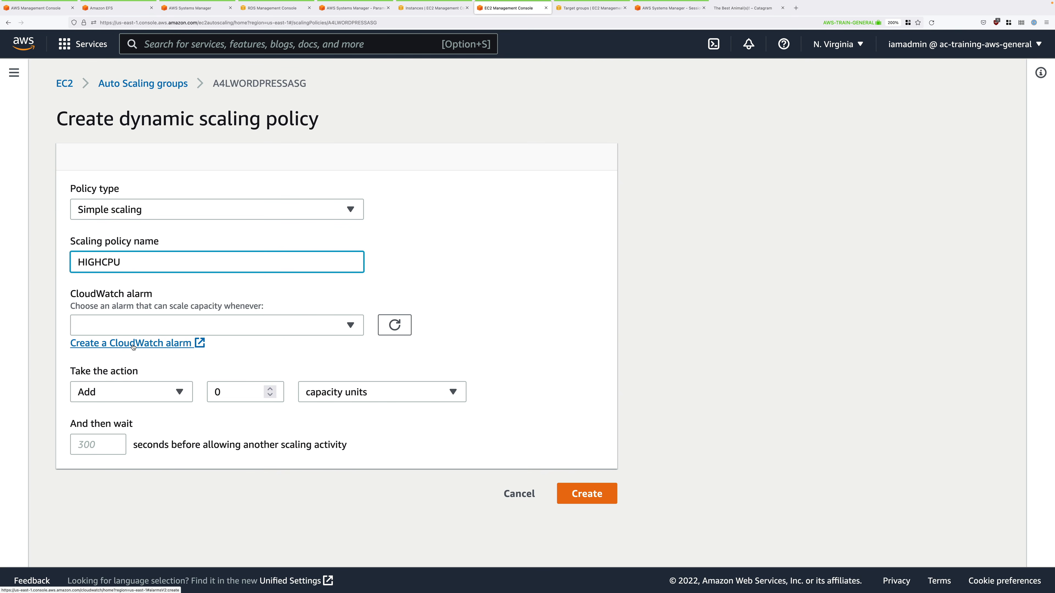
click(145, 343)
click(277, 242)
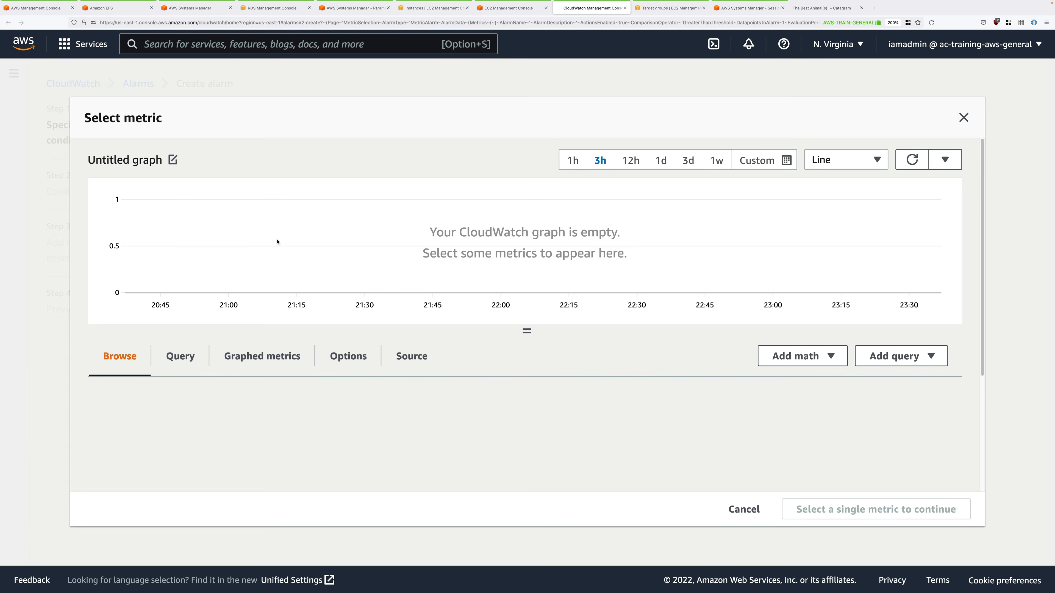
scroll(371, 303, down, 5)
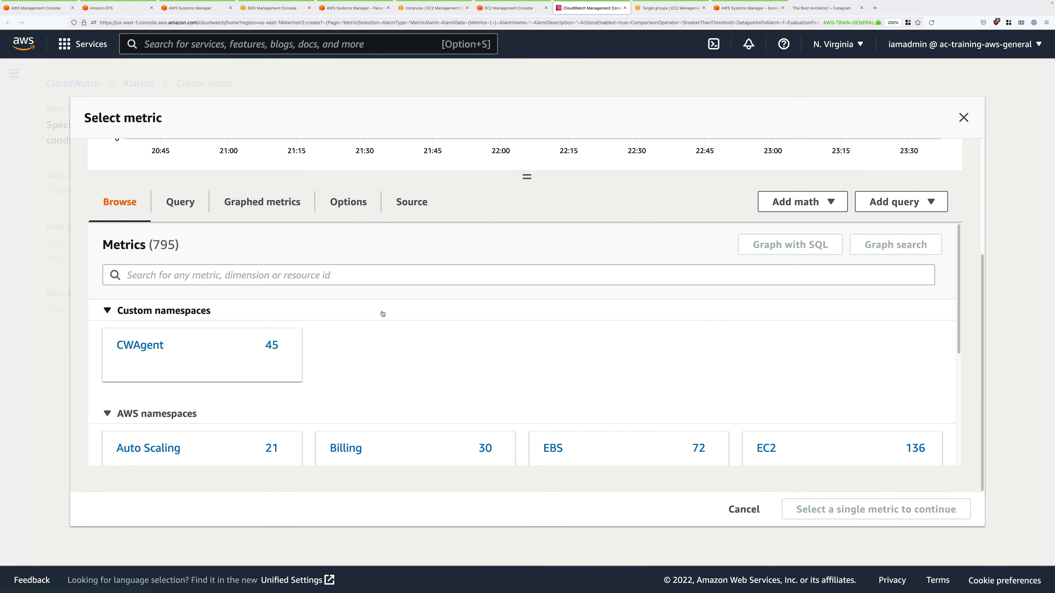
click(765, 448)
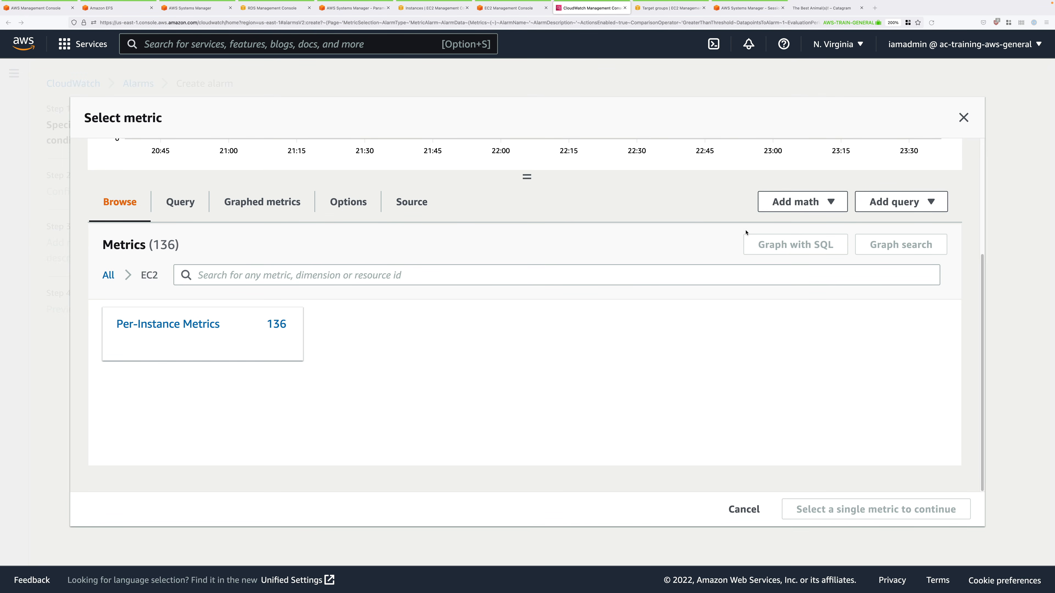
key(Escape)
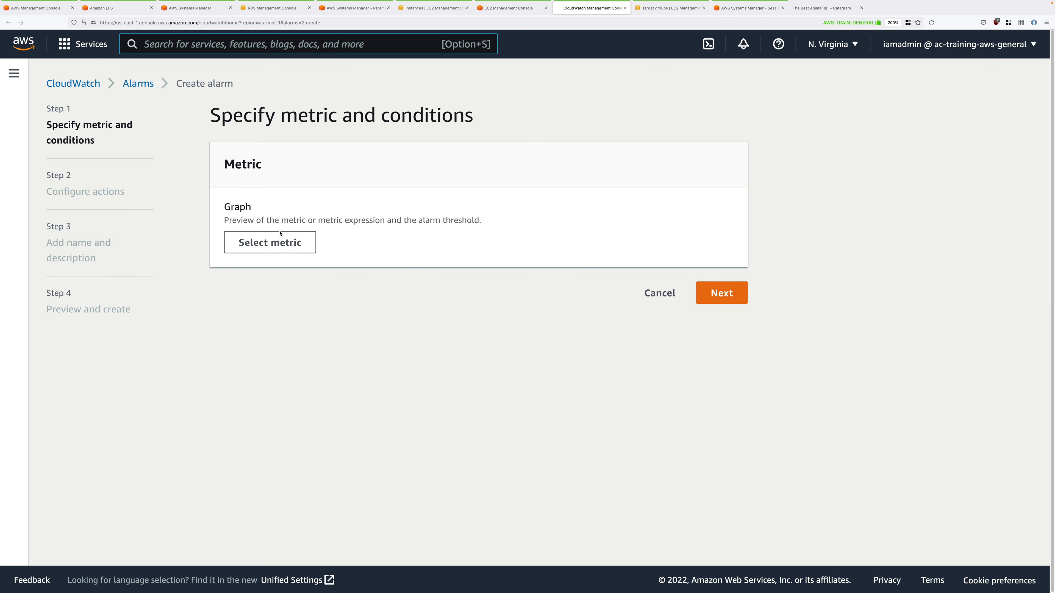
Step: Select the EC2 CPUUtilization metric by Auto Scaling group for A4LWORDPRESSASG as the alarm's metric
click(287, 240)
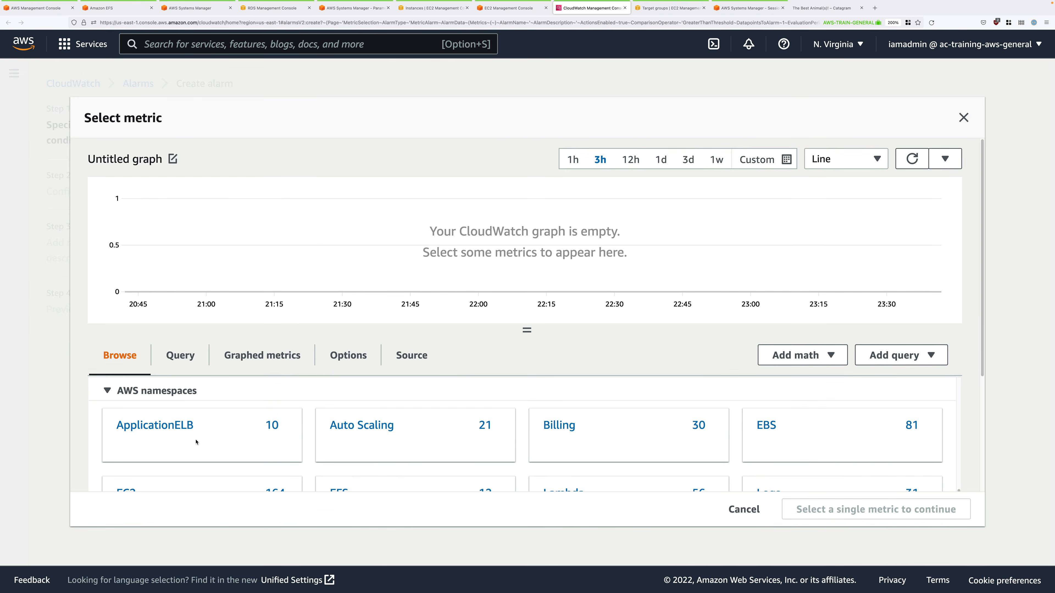
scroll(157, 442, down, 2)
click(131, 422)
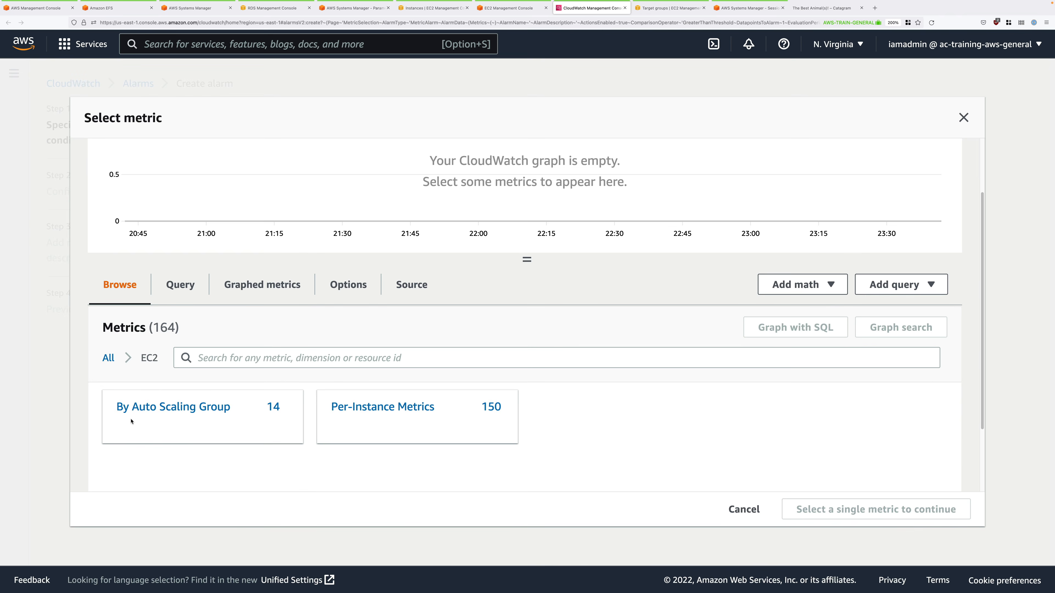
click(190, 410)
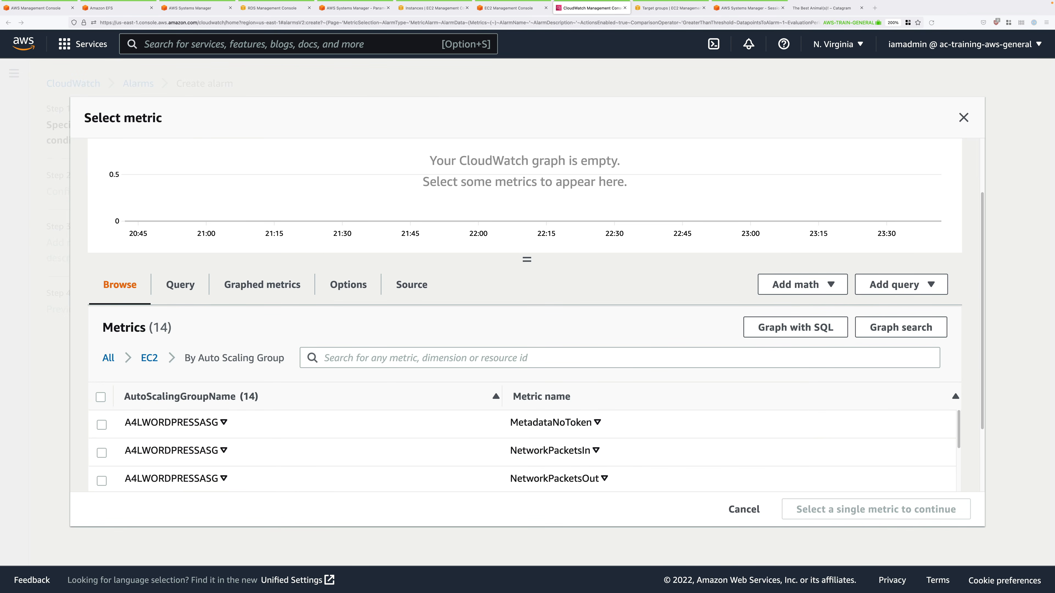
scroll(563, 445, down, 3)
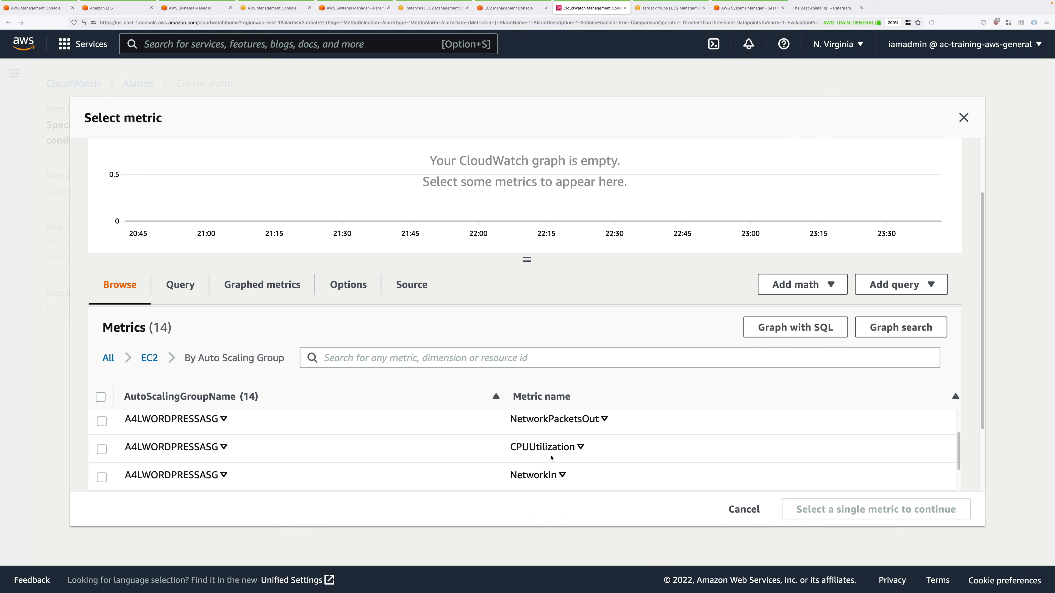
click(101, 450)
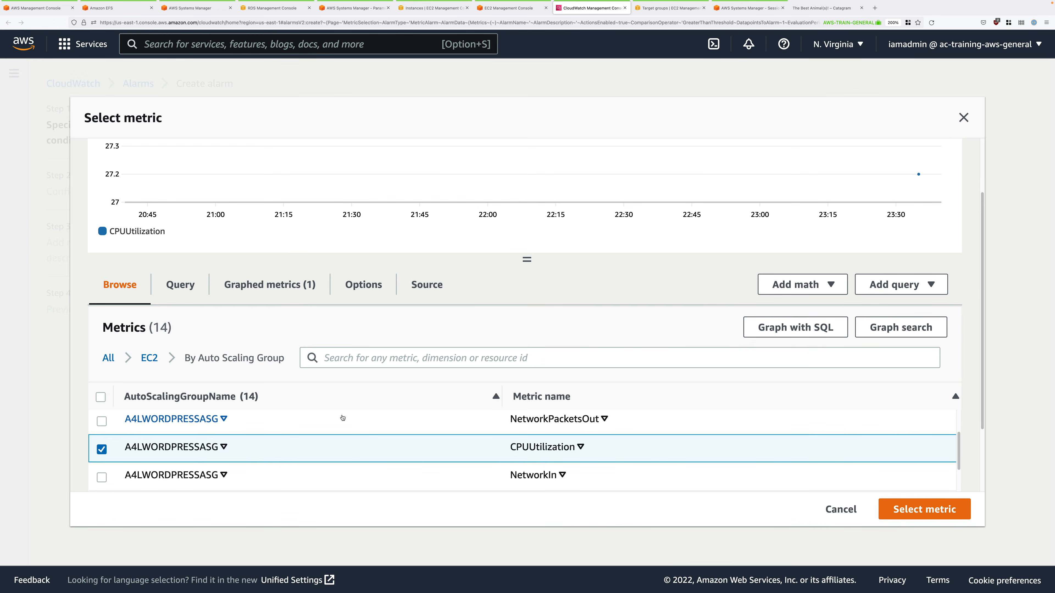
click(907, 509)
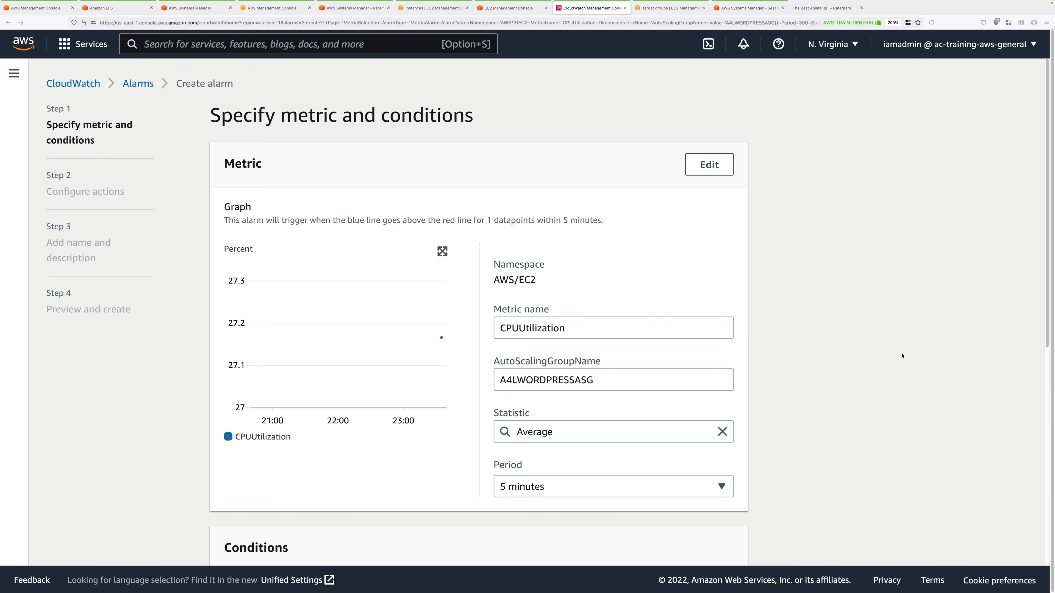
Step: Set the alarm condition to CPUUtilization greater than a static threshold of 40 and continue to the alarm actions
scroll(902, 356, down, 7)
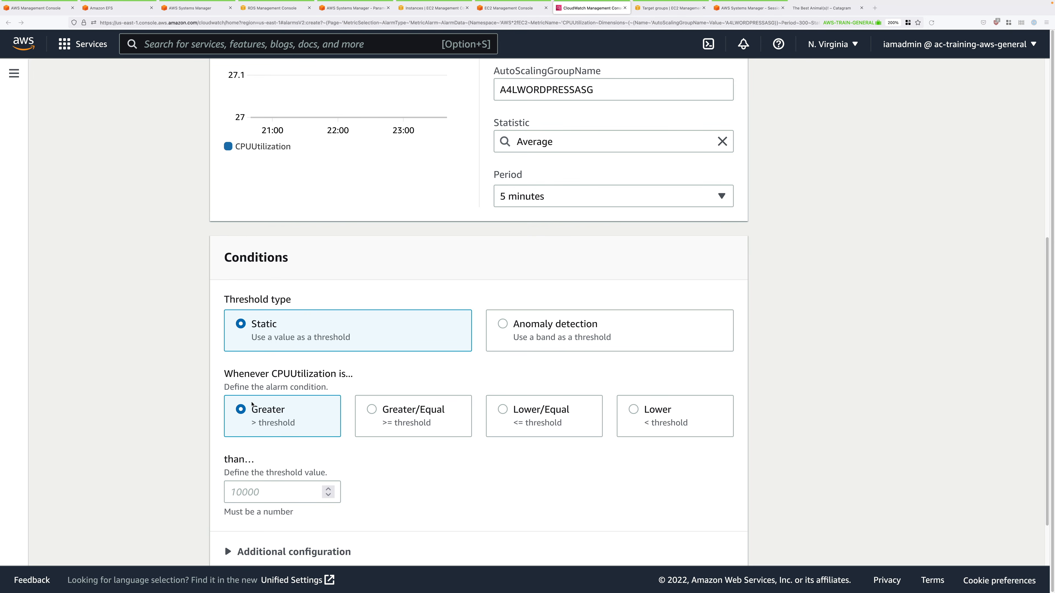
click(278, 490)
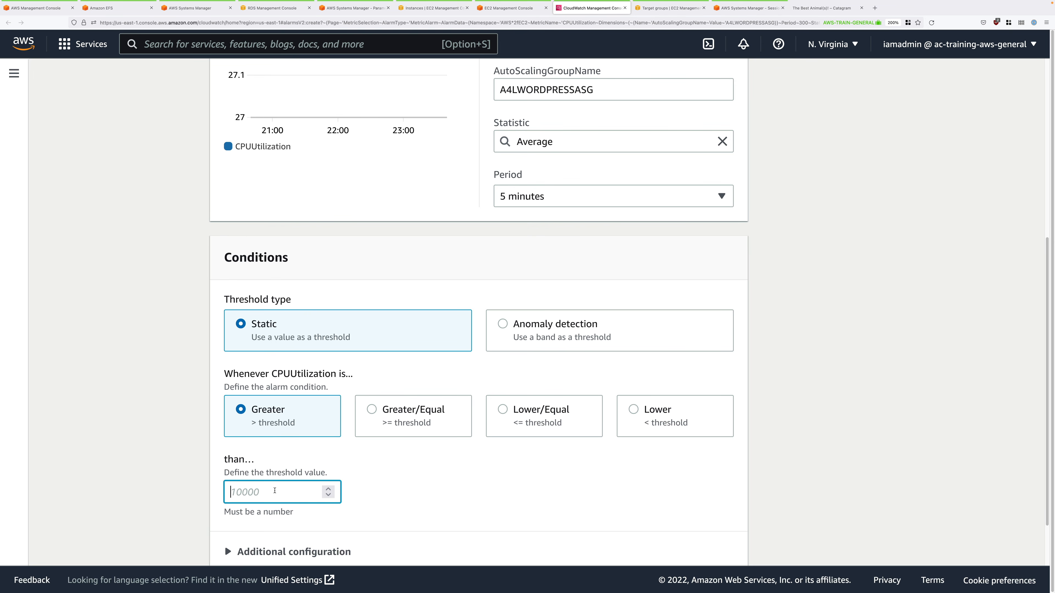
text(40)
scroll(378, 496, down, 3)
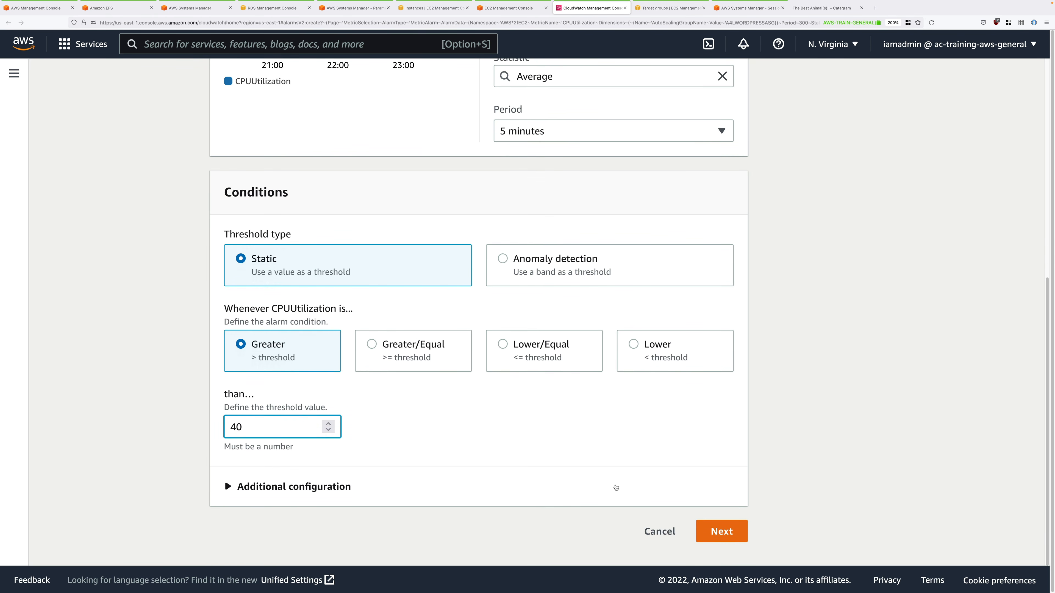
click(729, 526)
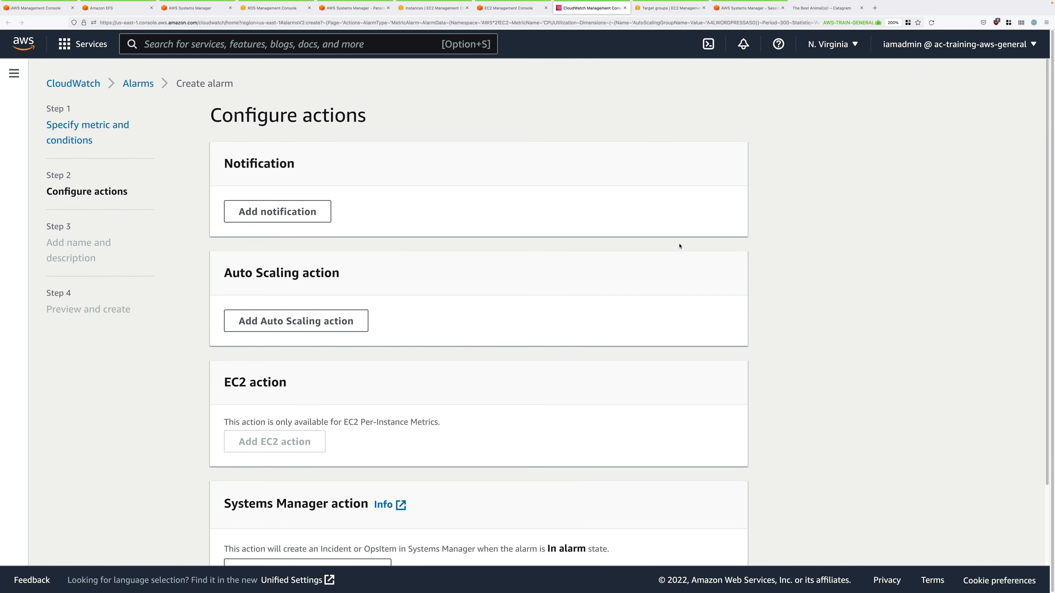
Step: Leave the alarm without actions, name it WordpressHIGHCPU and create it
scroll(741, 299, down, 3)
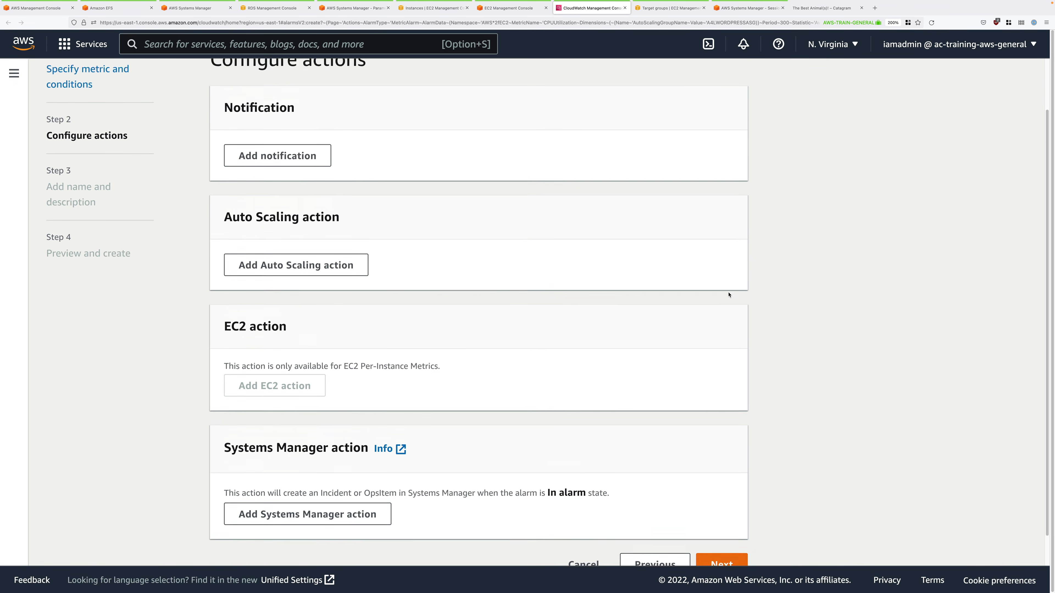
scroll(729, 294, up, 3)
scroll(728, 294, down, 3)
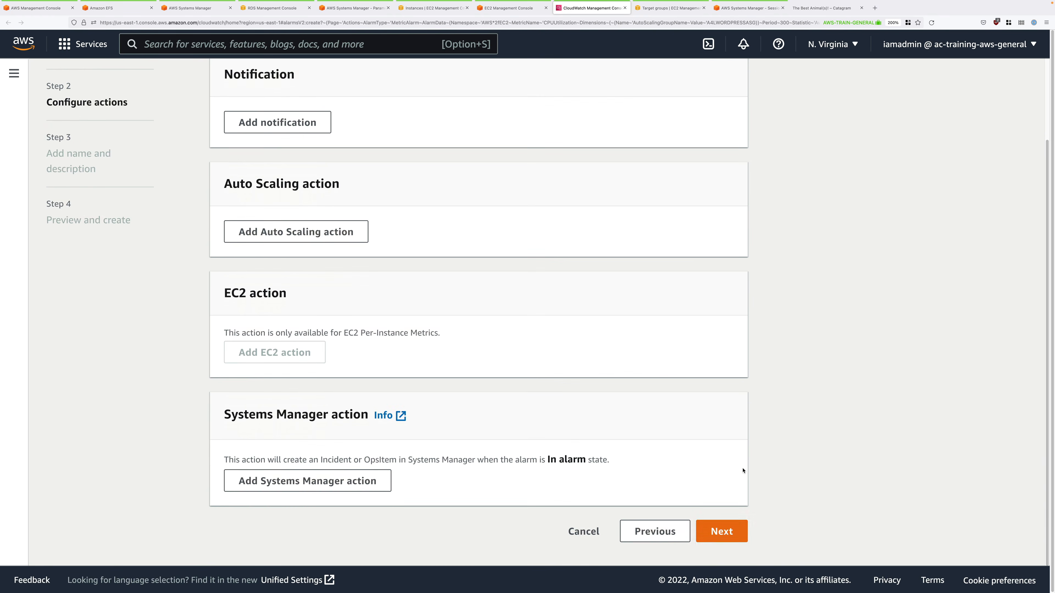
click(722, 531)
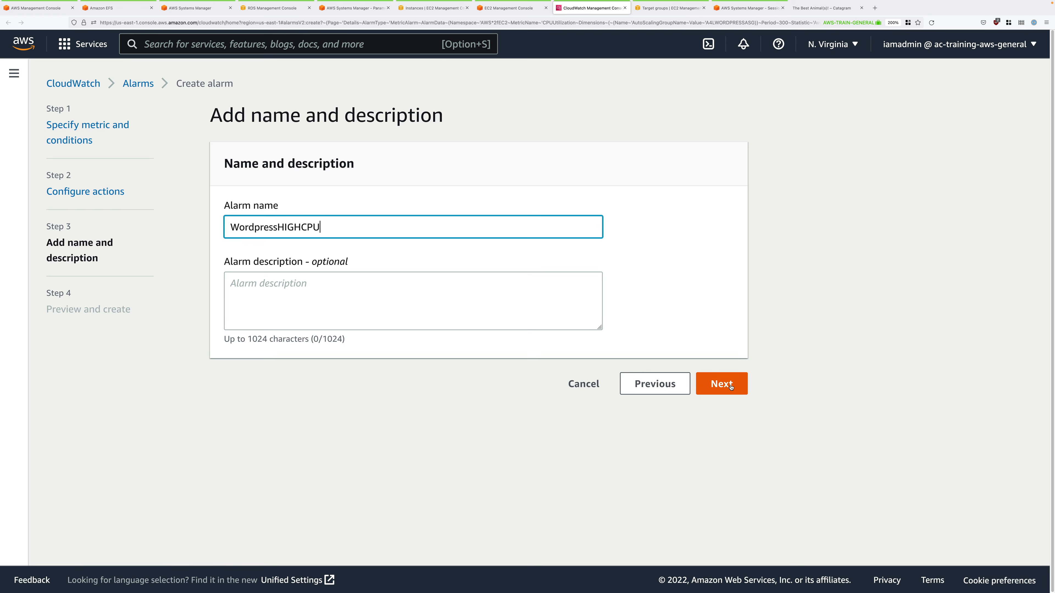
click(731, 387)
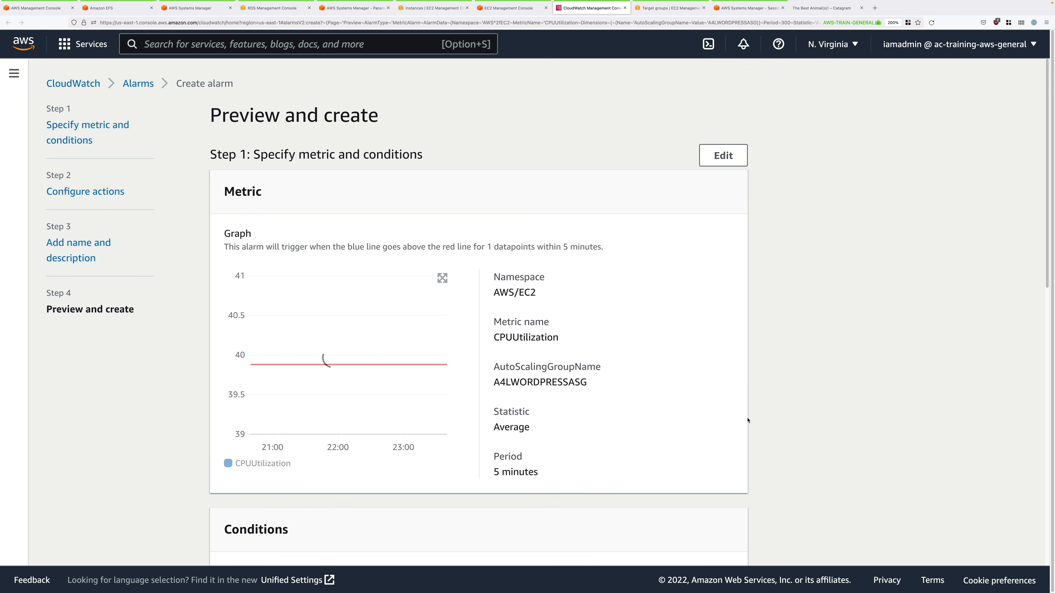
scroll(761, 418, down, 15)
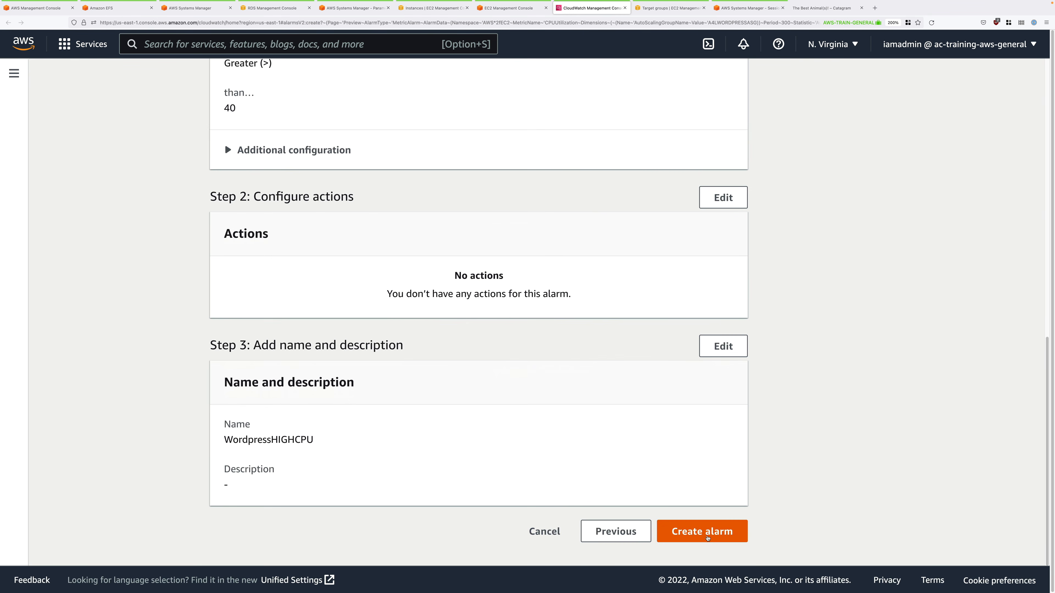
click(694, 532)
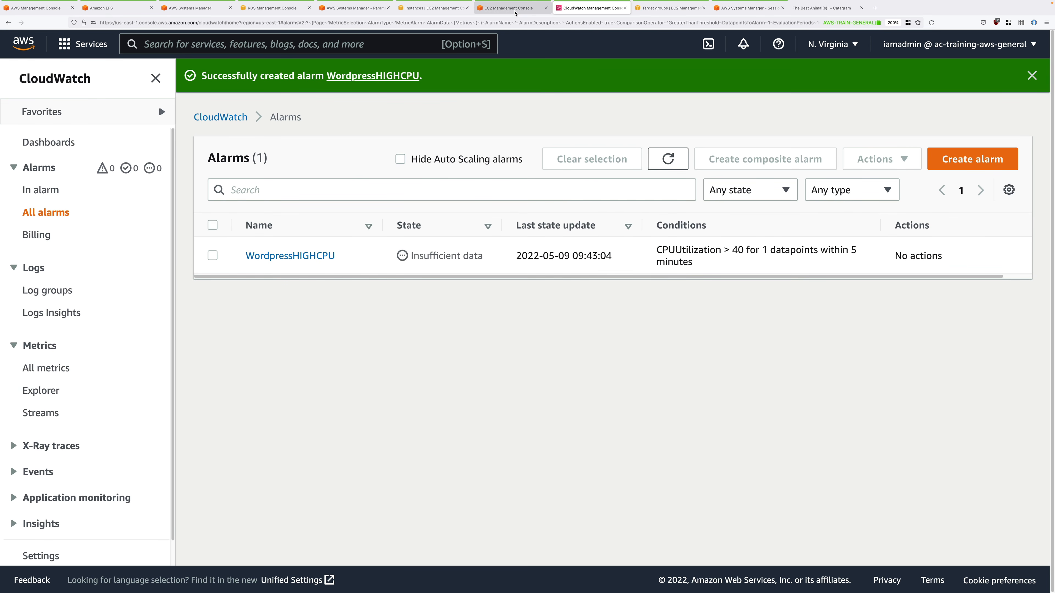
Step: Return to the HIGHCPU policy, assign the WordpressHIGHCPU alarm with the action Add 1 capacity units, and create the policy
click(515, 10)
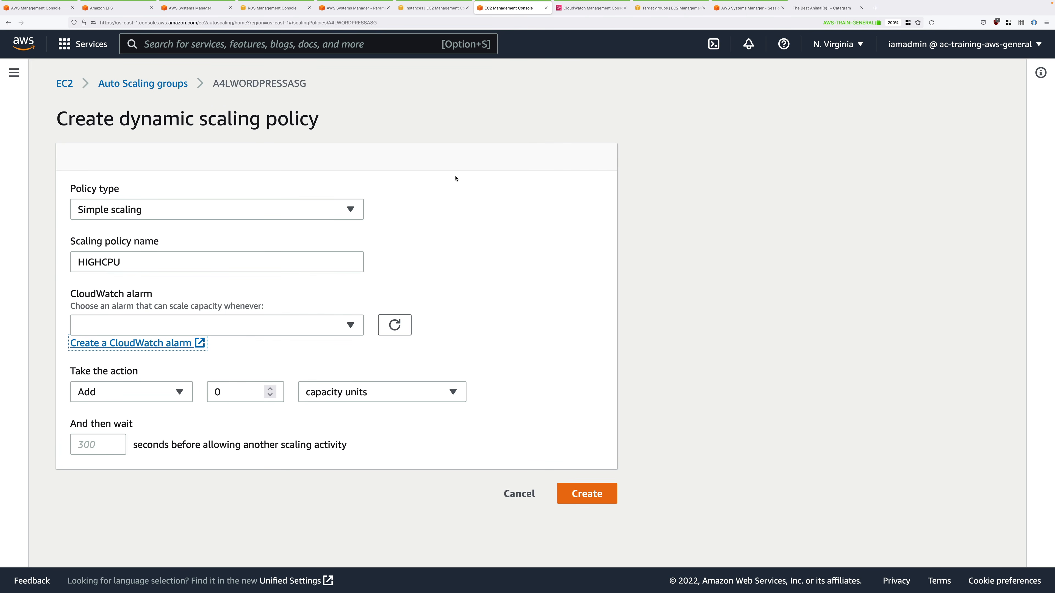
click(397, 326)
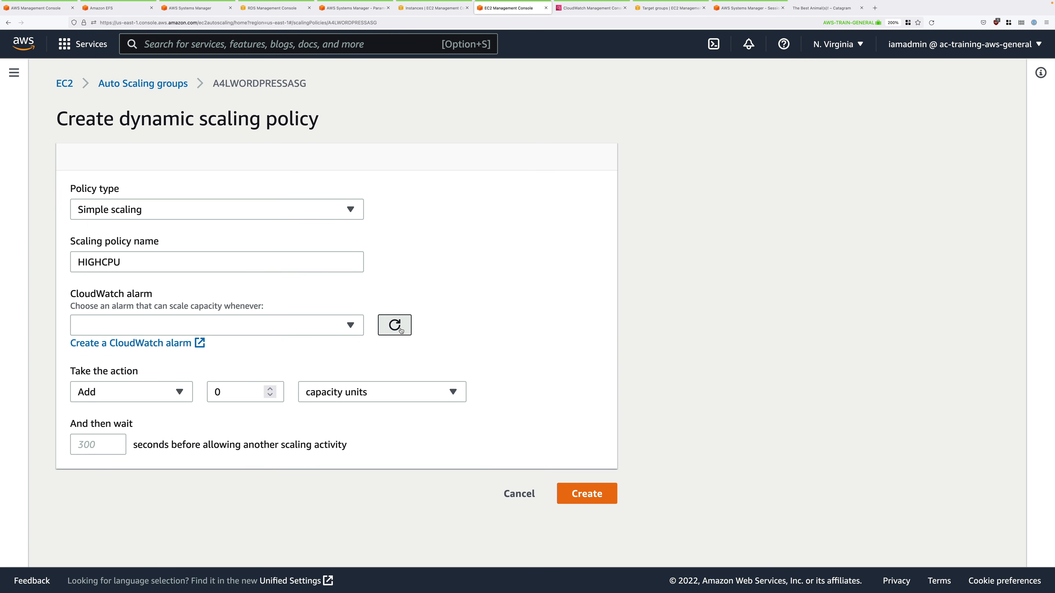
click(350, 326)
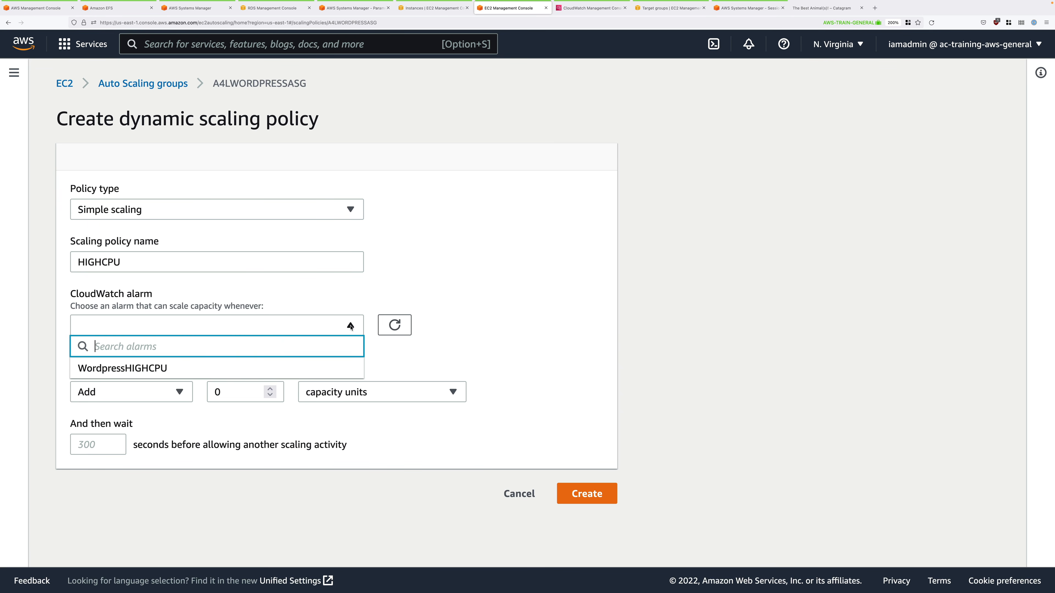
click(155, 368)
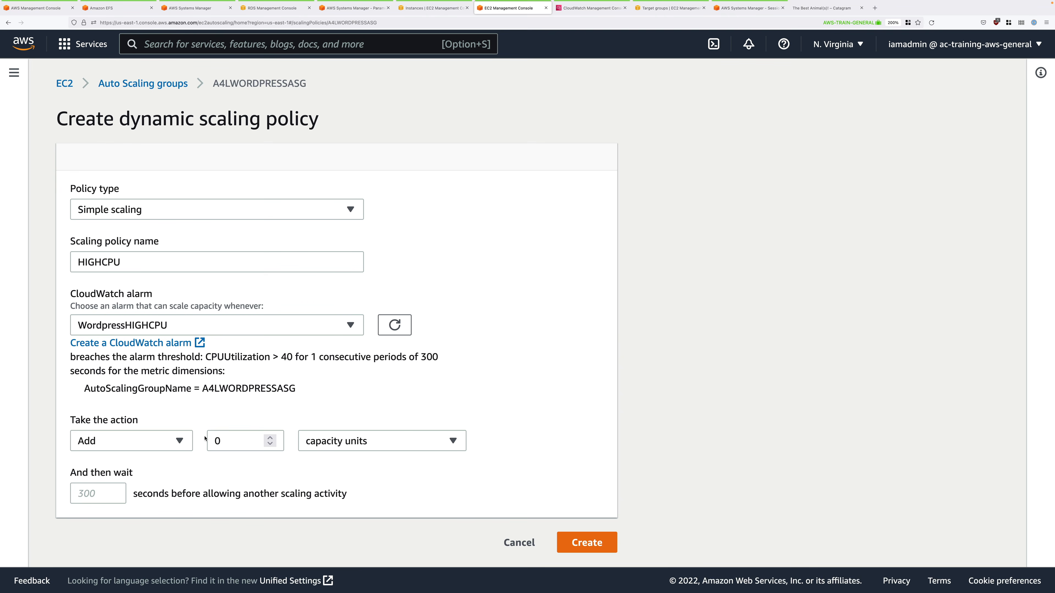
double_click(219, 441)
text(1)
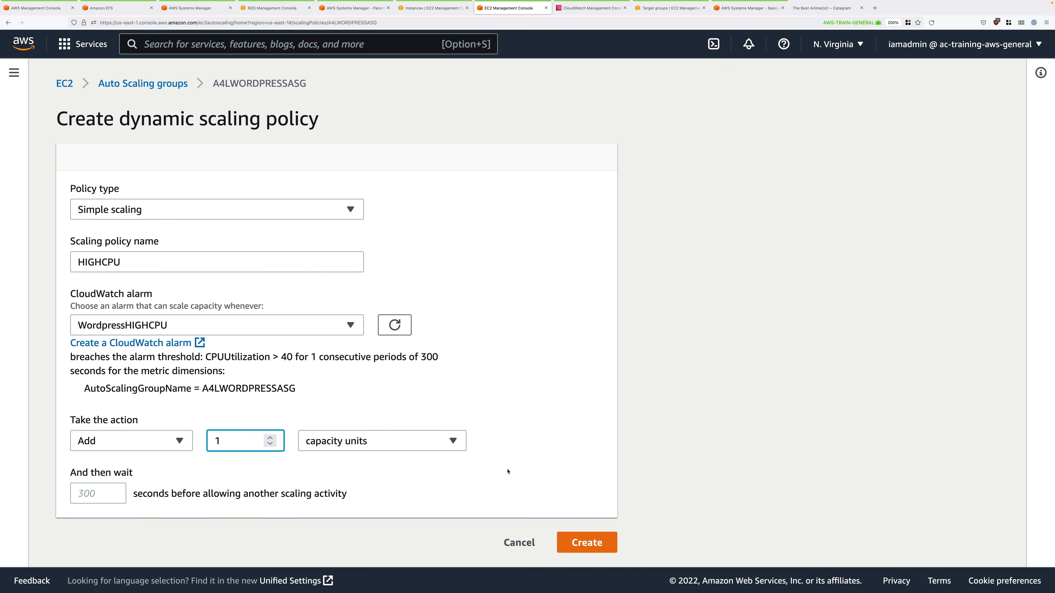
click(596, 543)
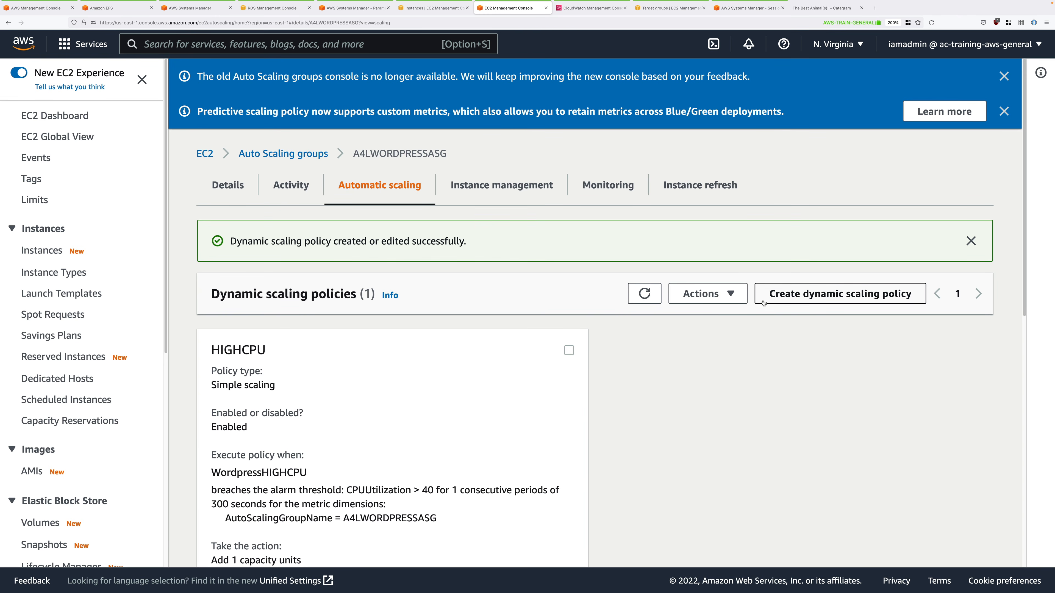
Step: Start a second dynamic scaling policy of type Simple scaling named LOWCPU and begin creating a CloudWatch alarm for it
click(784, 296)
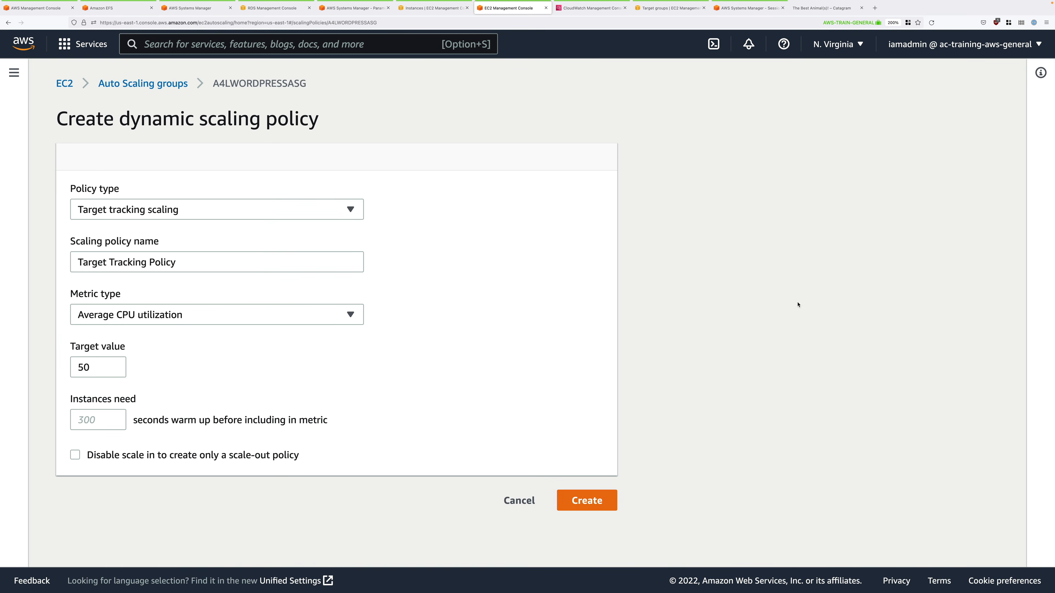
click(176, 209)
click(132, 270)
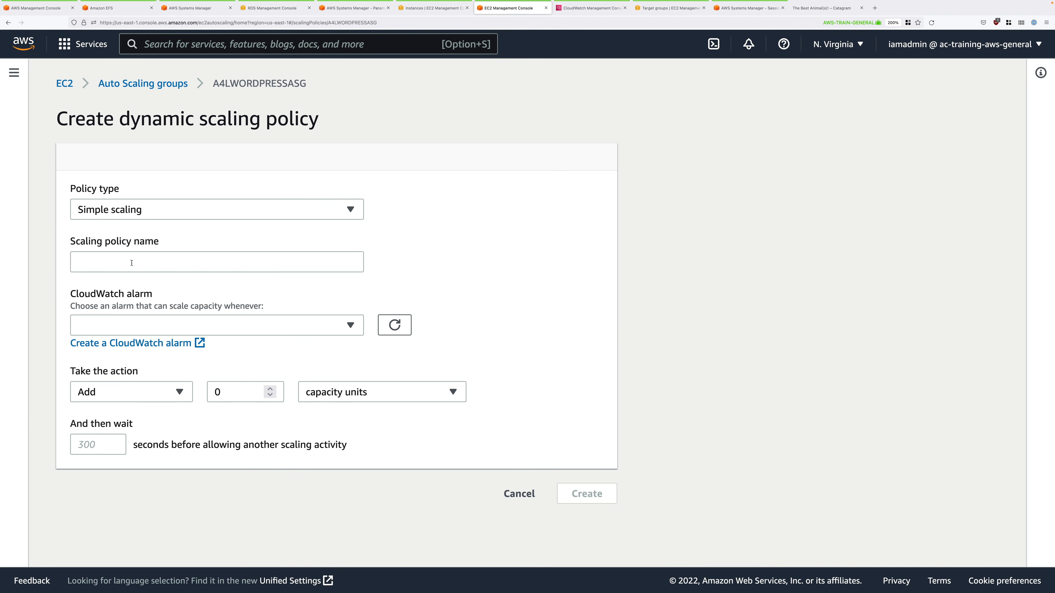
click(212, 262)
text(LOWCPU)
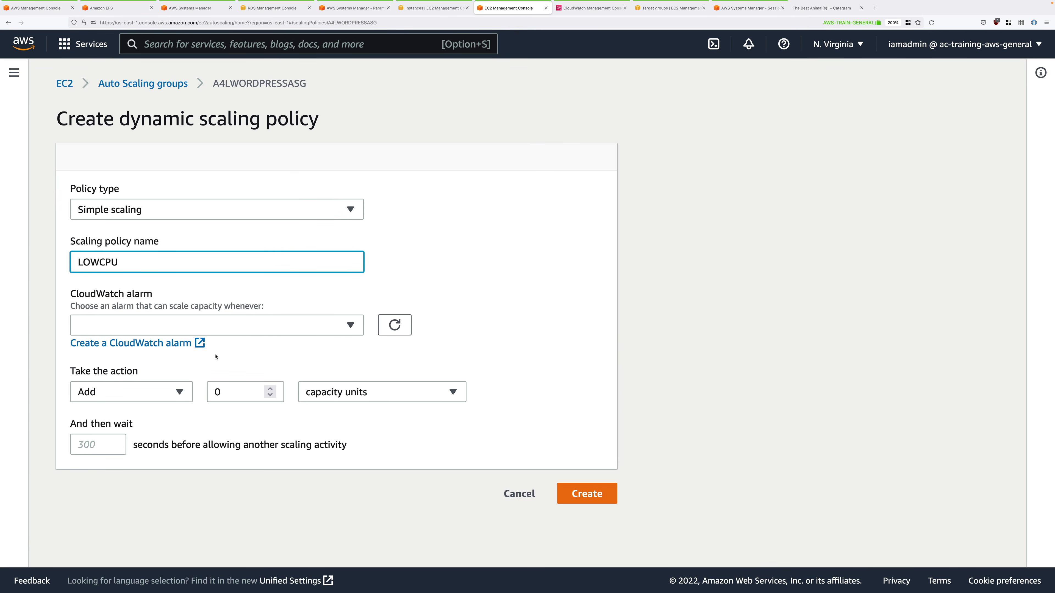
click(157, 343)
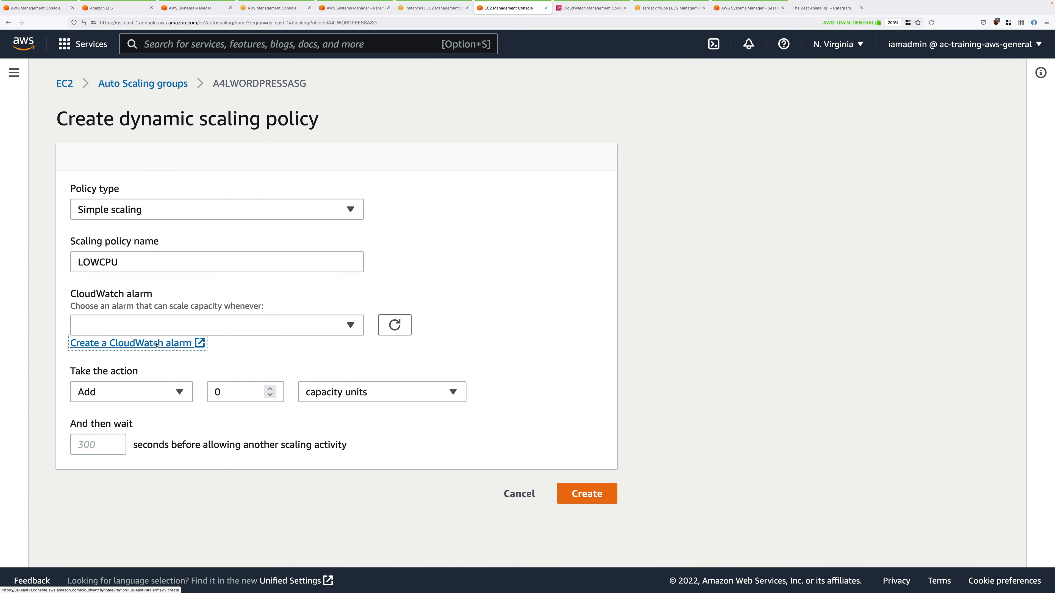
Step: Choose the CPUUtilization metric of A4LWORDPRESSASG from the EC2 Auto Scaling group metrics for the low CPU alarm
click(292, 244)
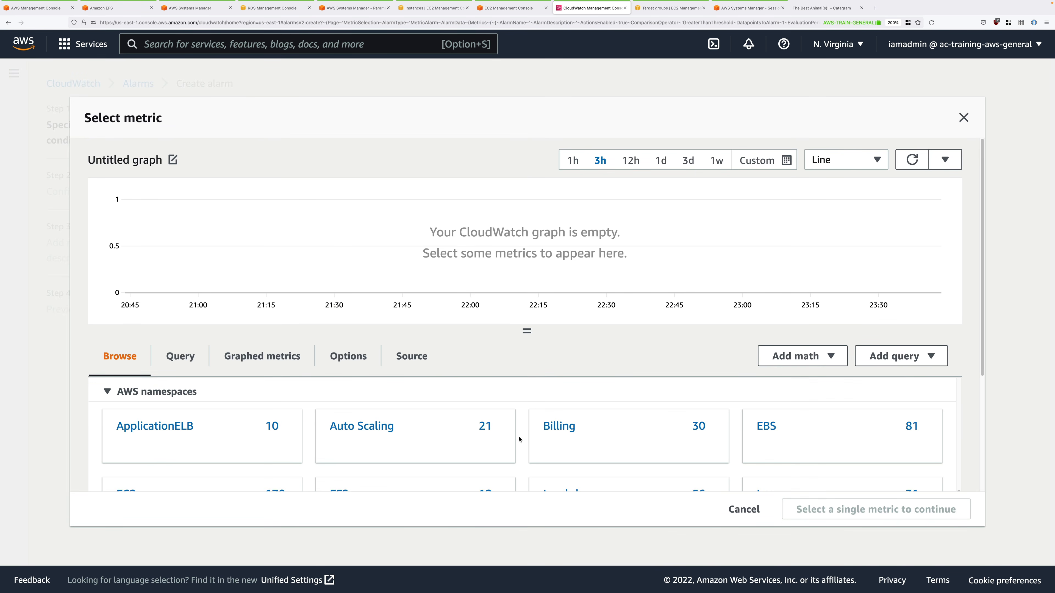
scroll(519, 439, down, 3)
click(125, 401)
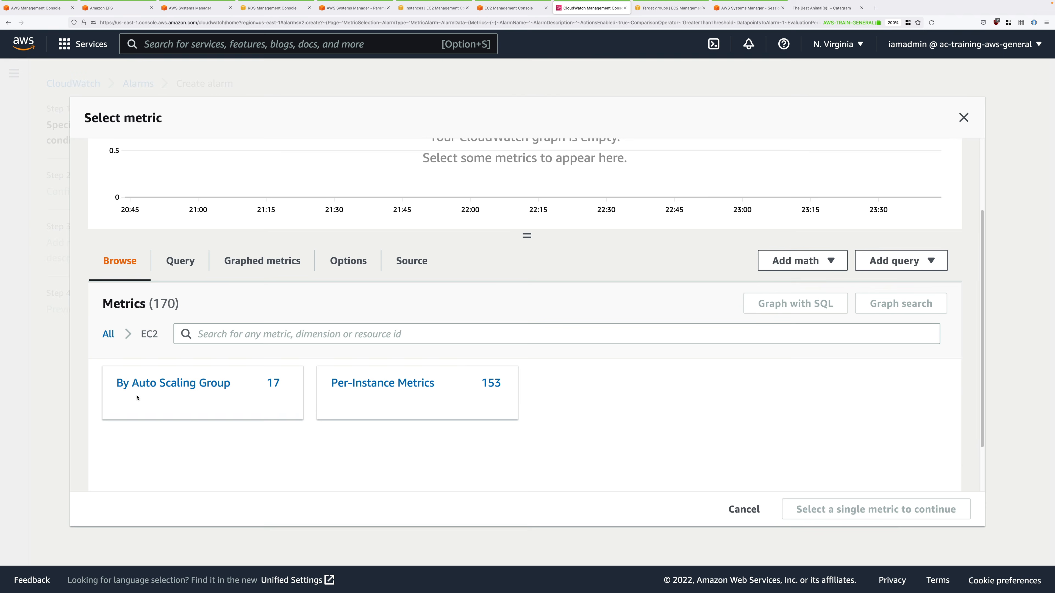
click(156, 389)
scroll(361, 443, down, 2)
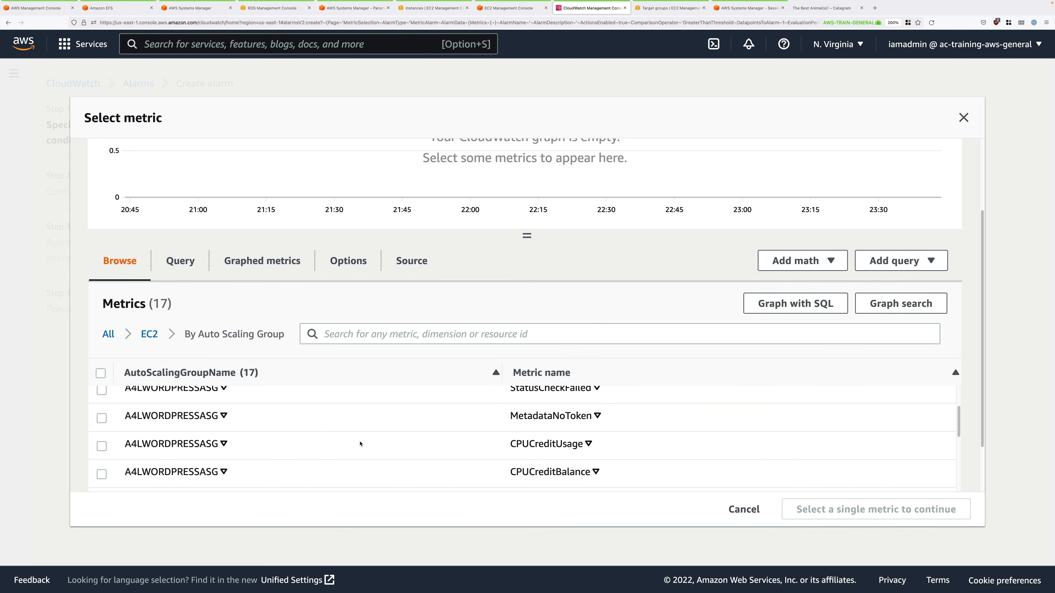
scroll(299, 448, down, 5)
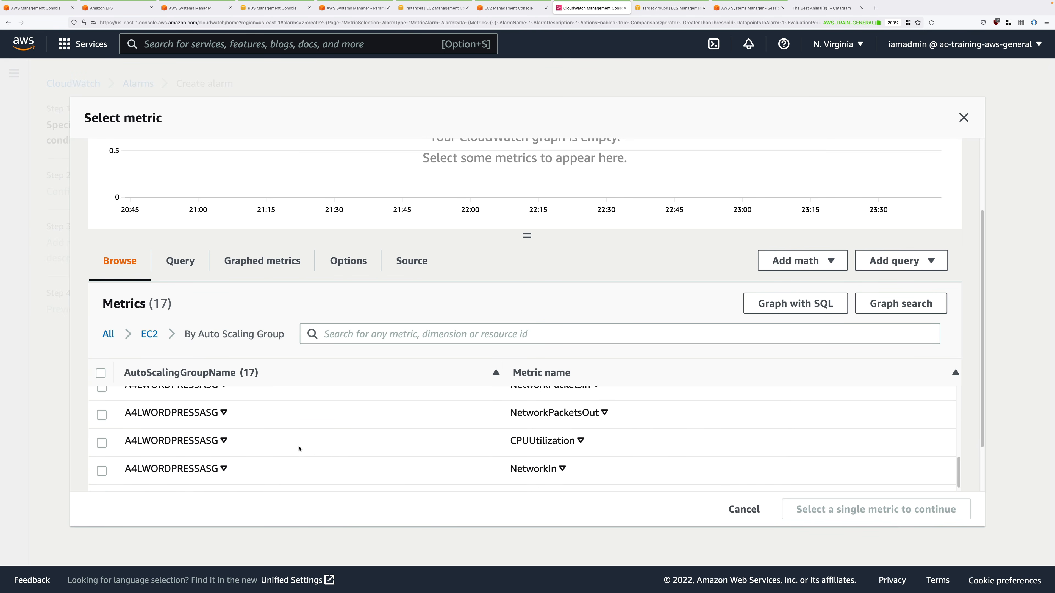
scroll(299, 448, down, 1)
click(101, 431)
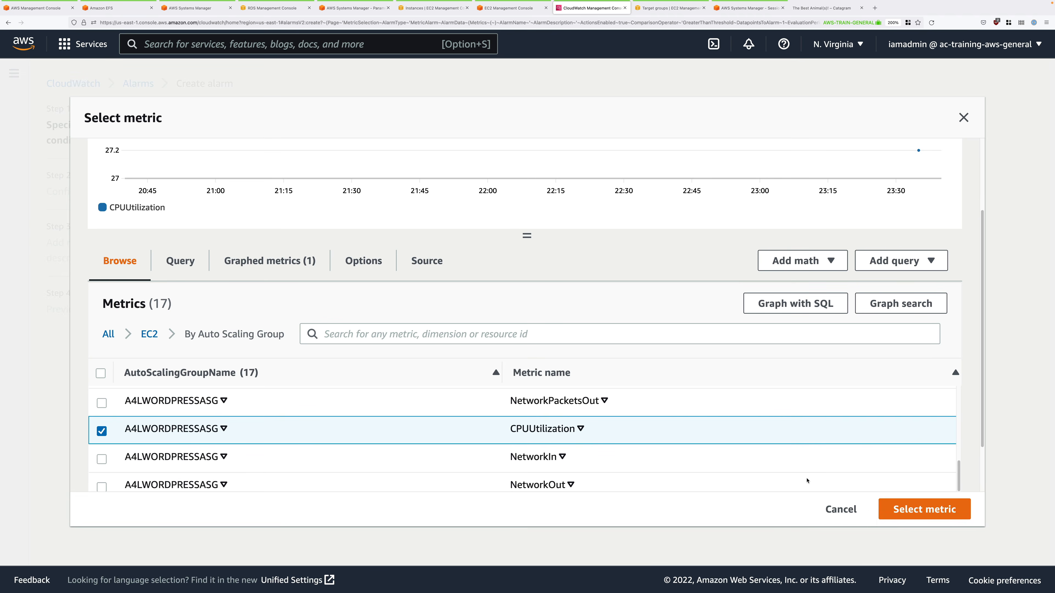
click(899, 512)
Step: Confirm the CPUUtilization metric and set the alarm's static condition to Lower than a threshold of 40
scroll(856, 464, down, 3)
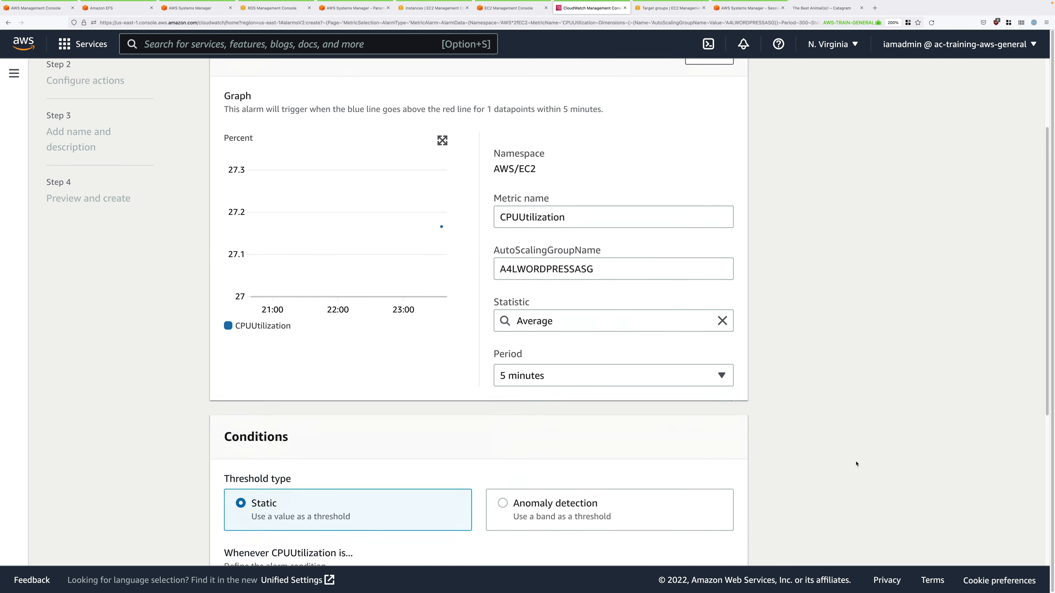
scroll(857, 465, down, 5)
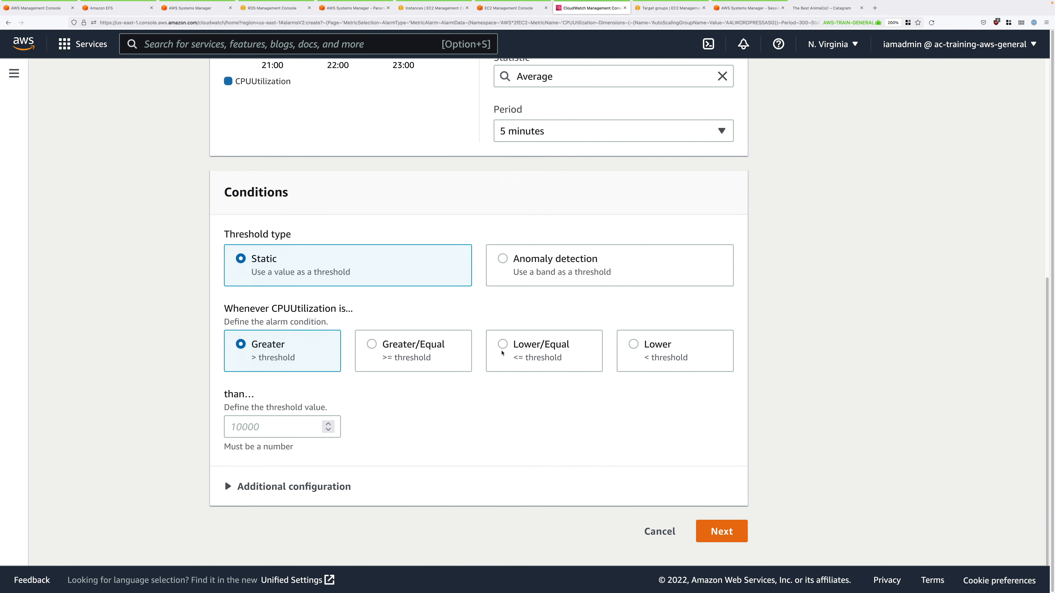
click(632, 347)
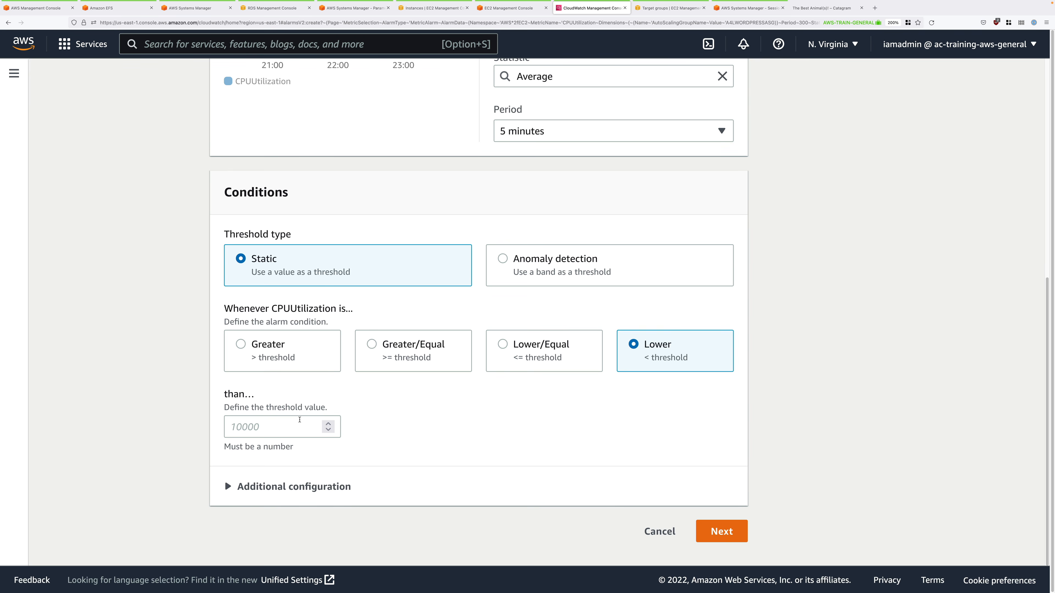
click(299, 420)
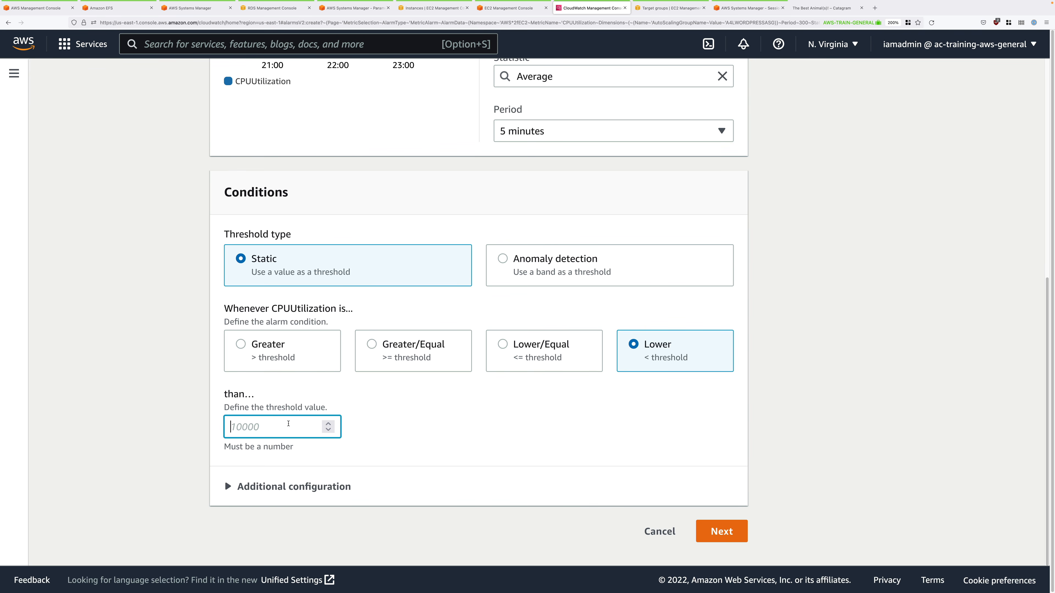
text(40)
click(721, 527)
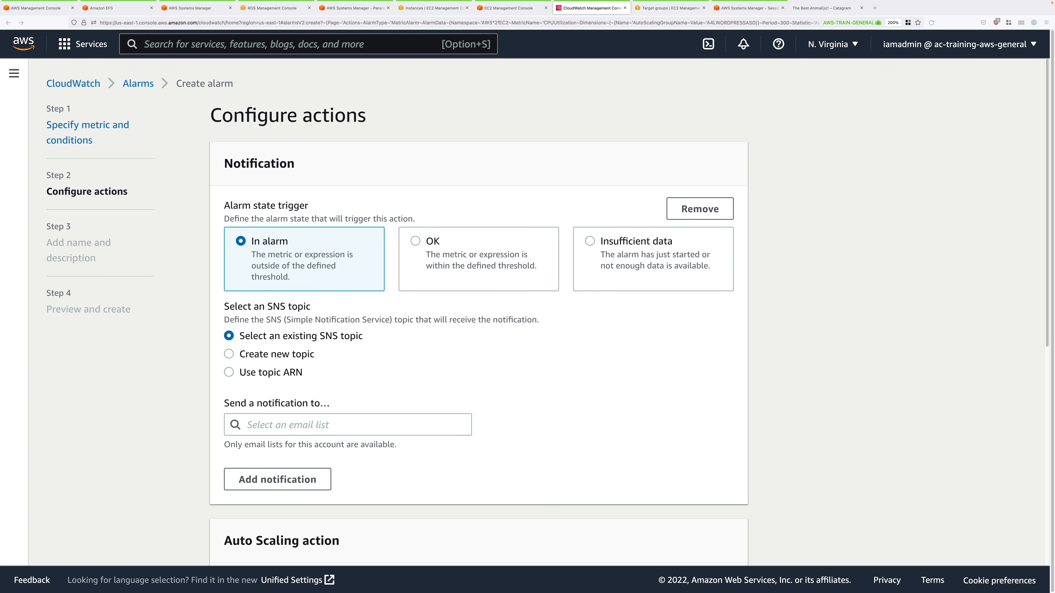
Step: Remove the alarm's notification so it has no actions, name it WordpressLOWCPU and create it
click(721, 208)
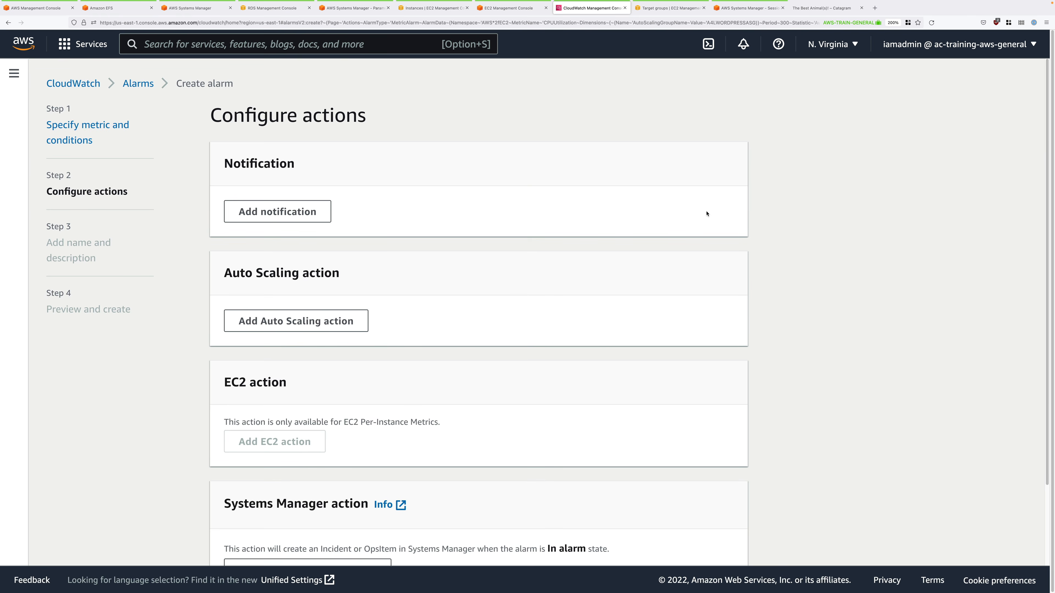
scroll(801, 416, down, 3)
click(722, 531)
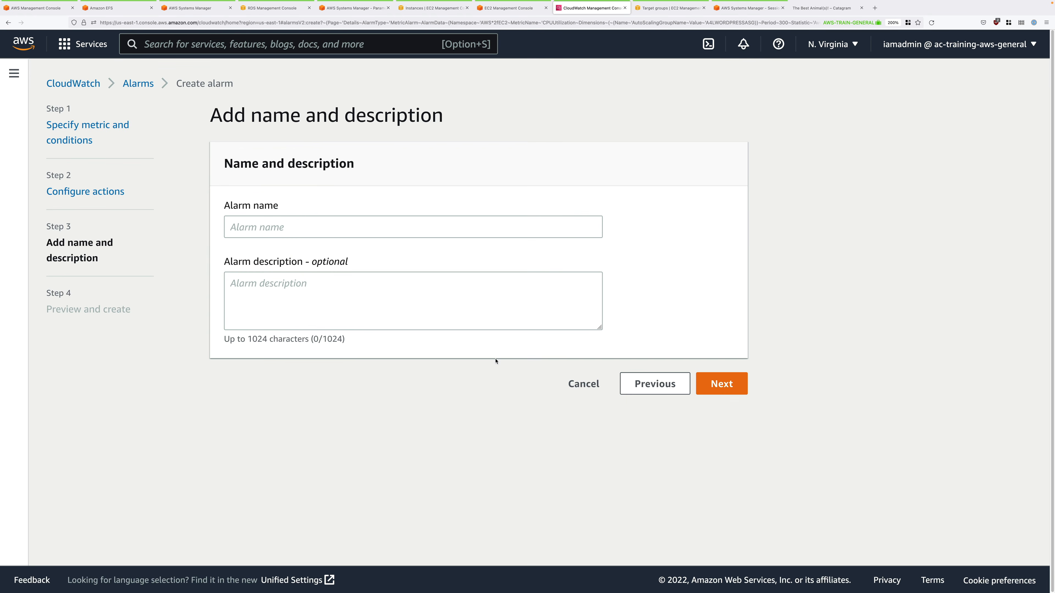
click(329, 232)
text(WordpressLOWCPU)
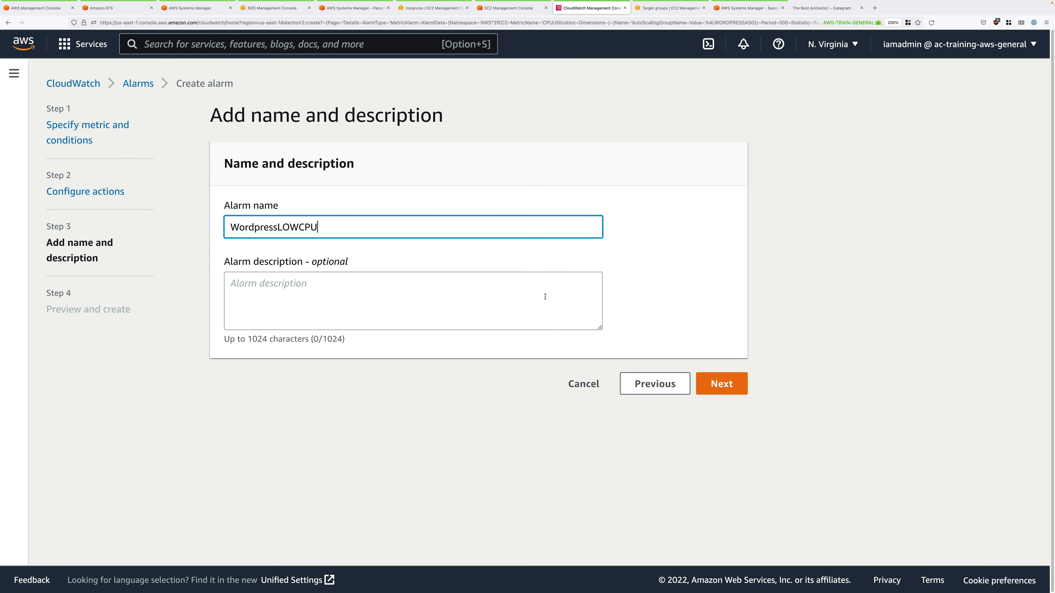
click(719, 385)
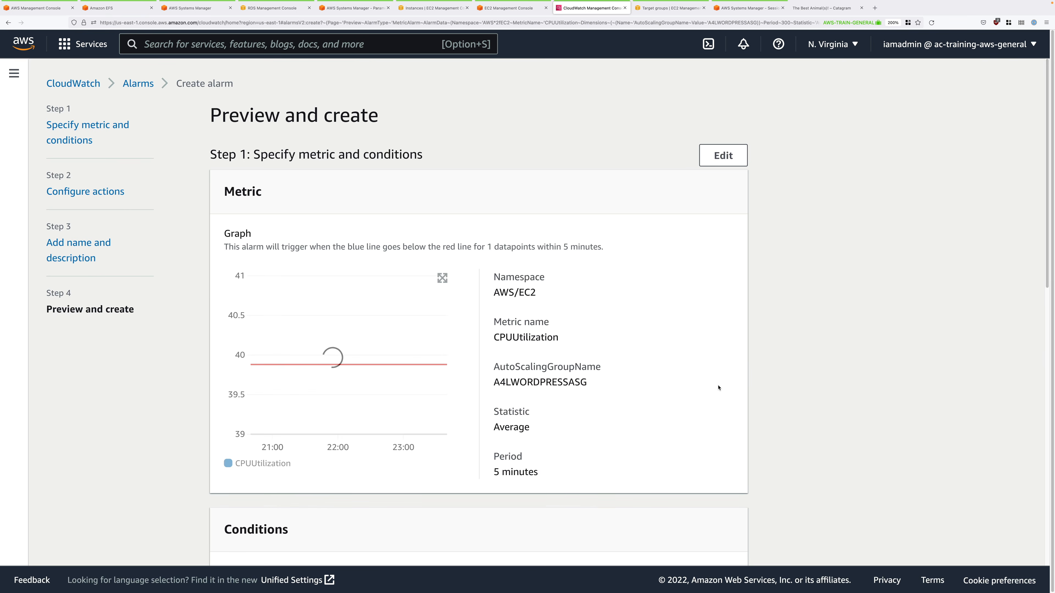
scroll(762, 400, down, 10)
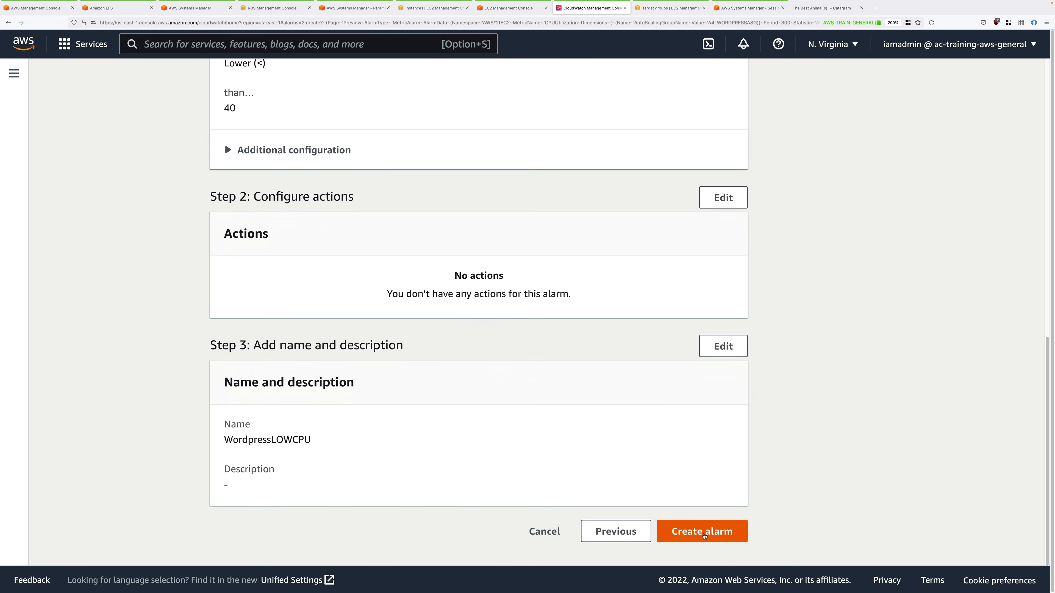
click(704, 536)
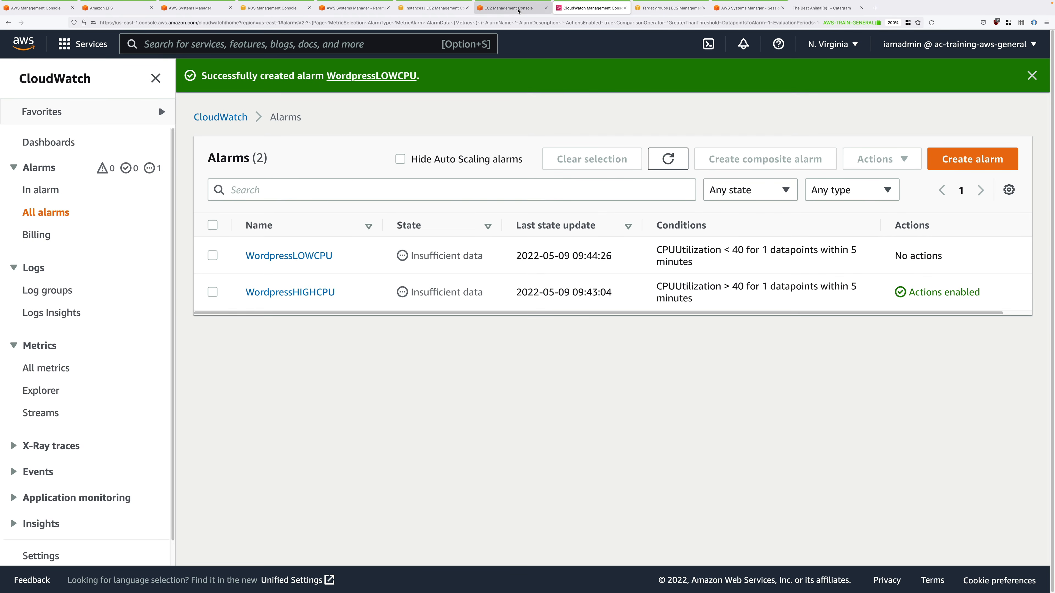
Step: Return to the LOWCPU policy, assign the WordpressLOWCPU alarm with the action Remove 1 capacity units, and create the policy
click(518, 11)
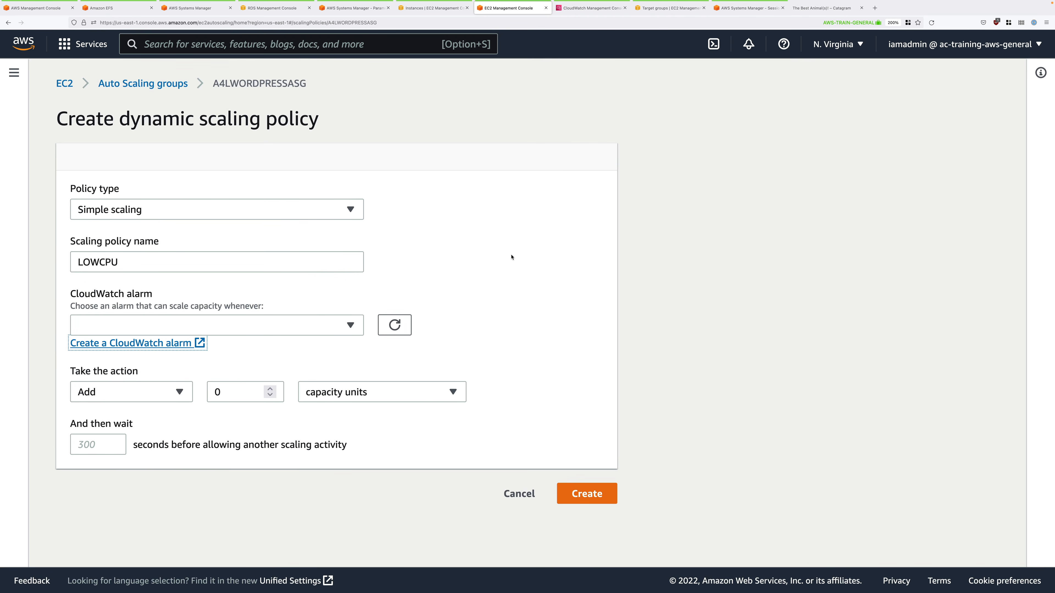
click(397, 329)
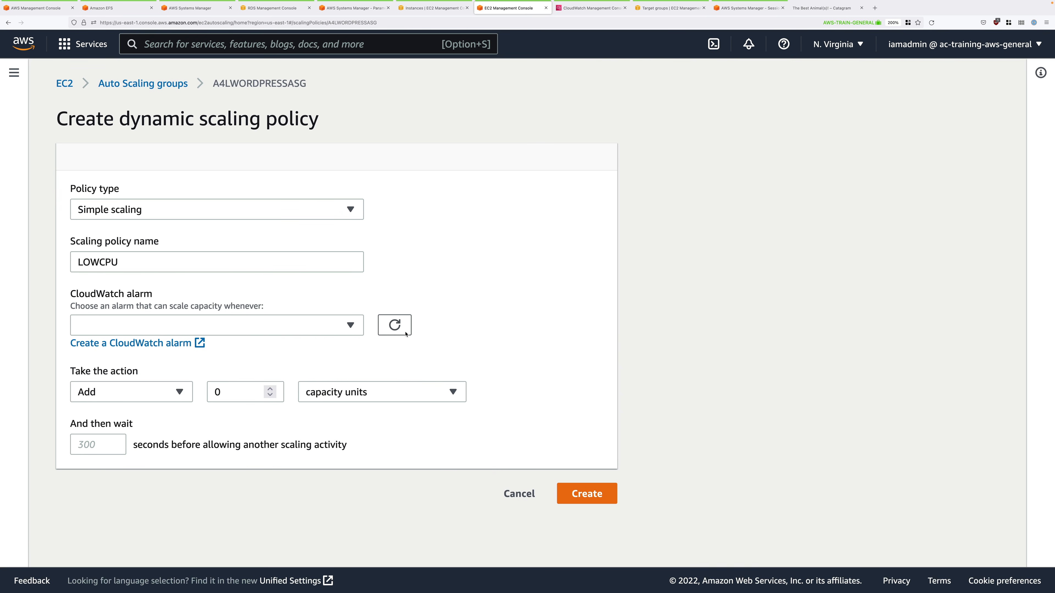
click(343, 328)
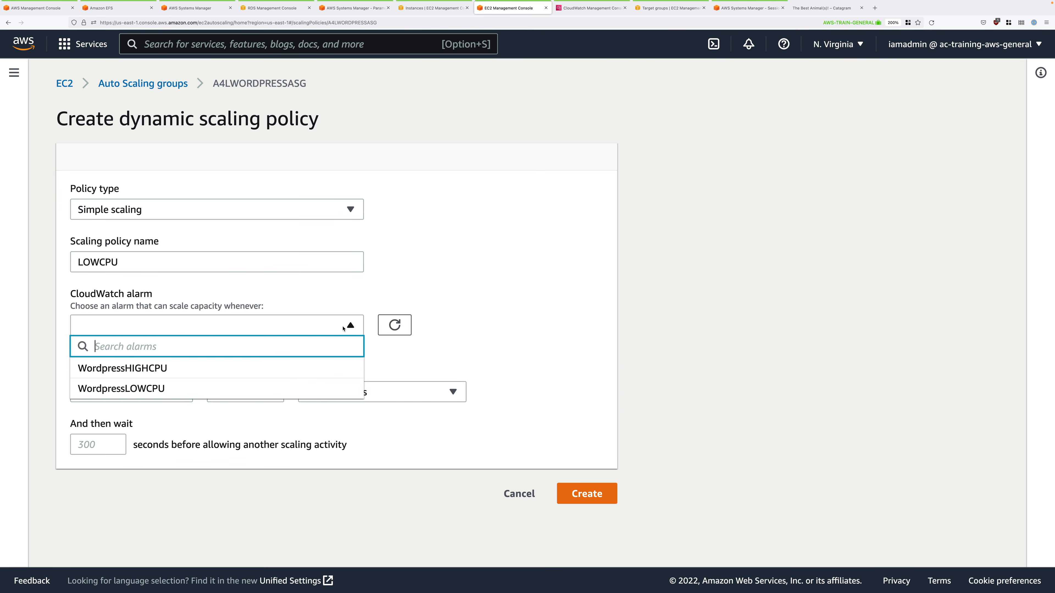
click(201, 387)
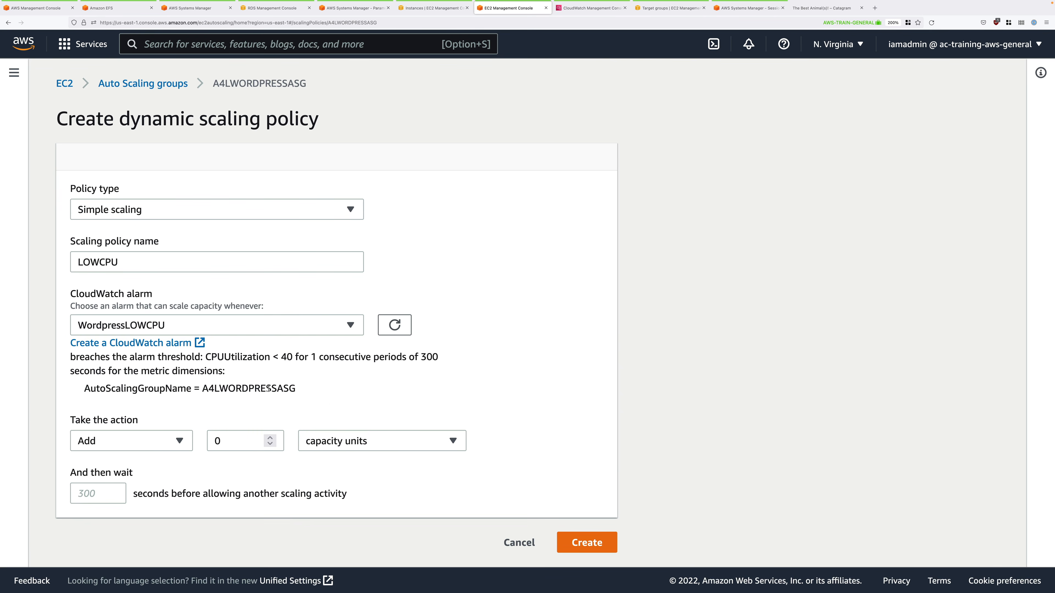
click(152, 441)
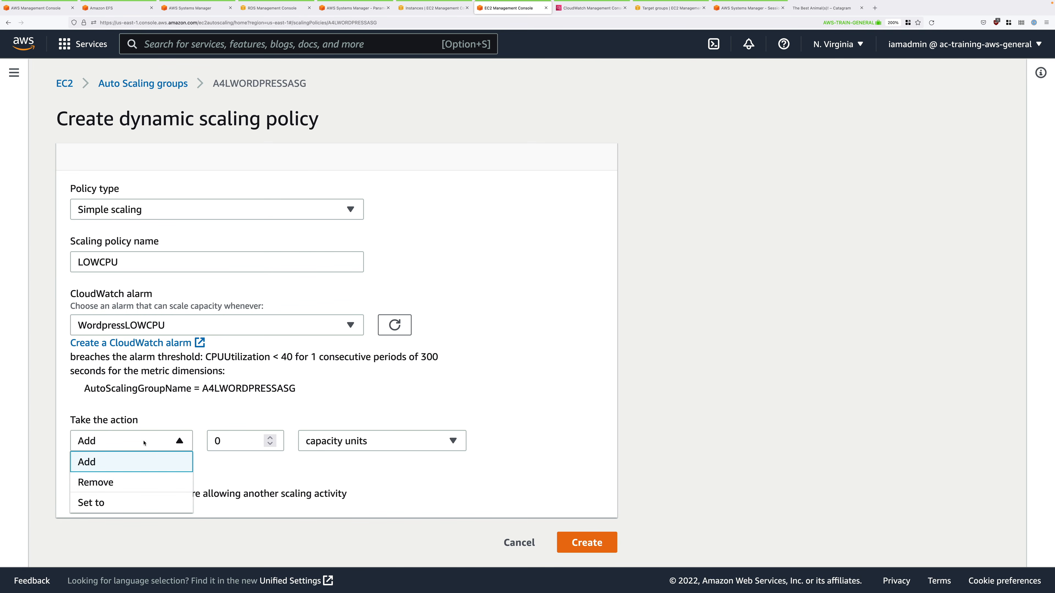
click(134, 482)
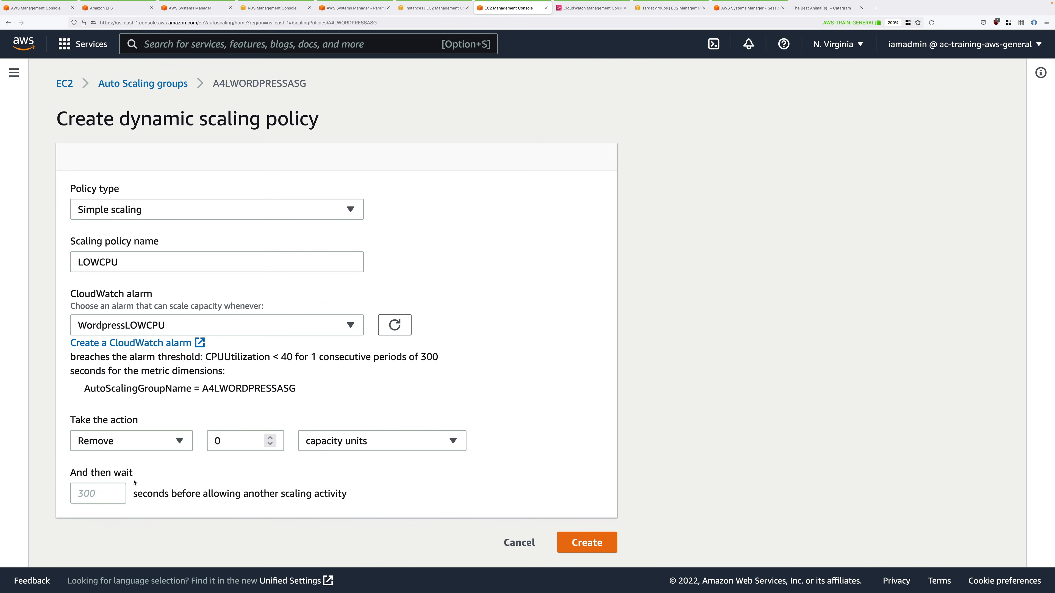
double_click(224, 441)
text(1)
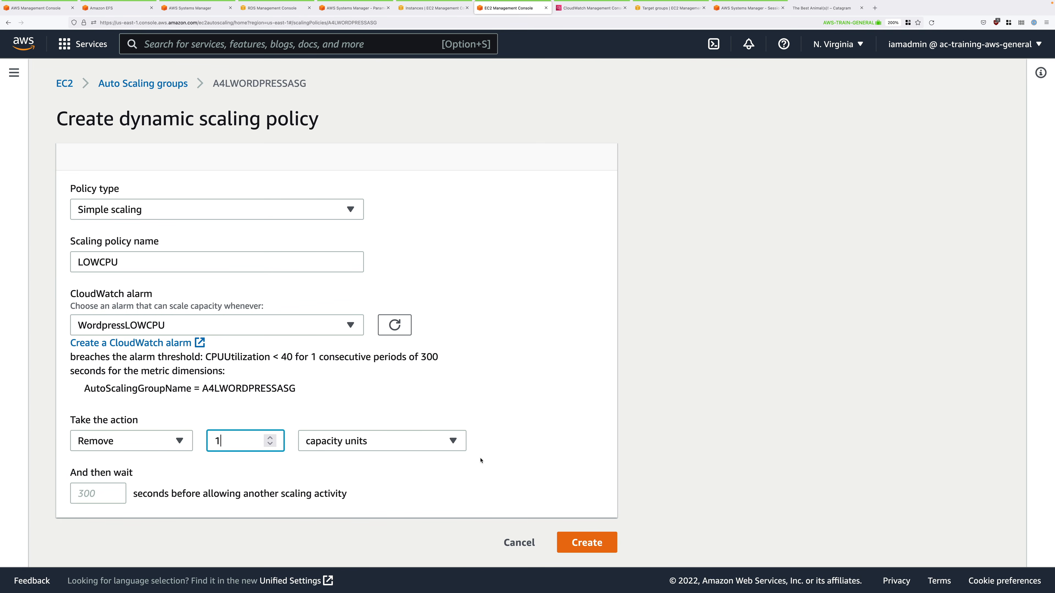
click(600, 545)
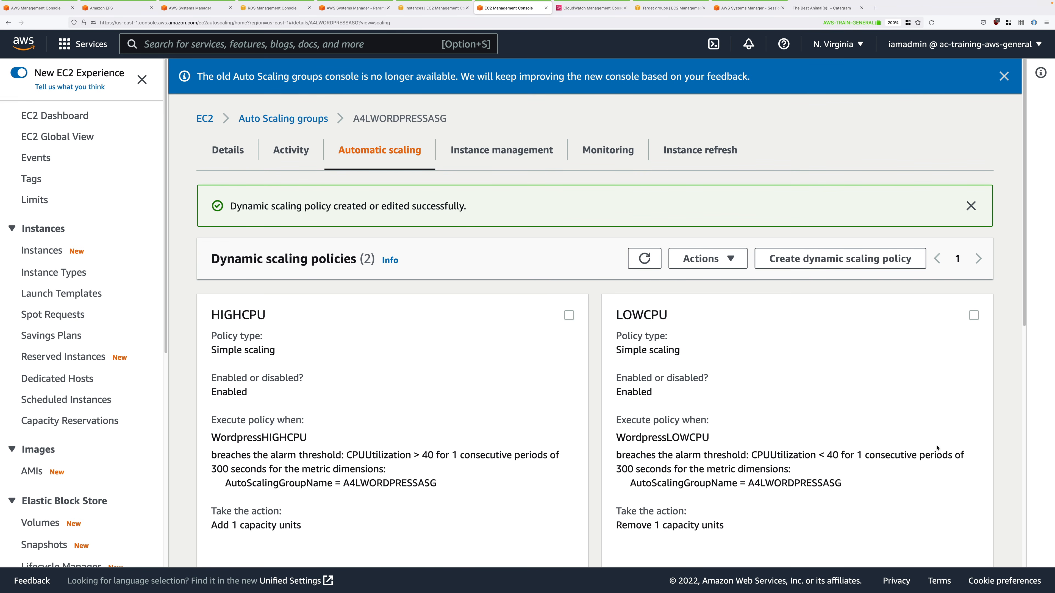
Step: Set the A4LWORDPRESSASG group's maximum capacity to 3 and dismiss the console notice
click(235, 151)
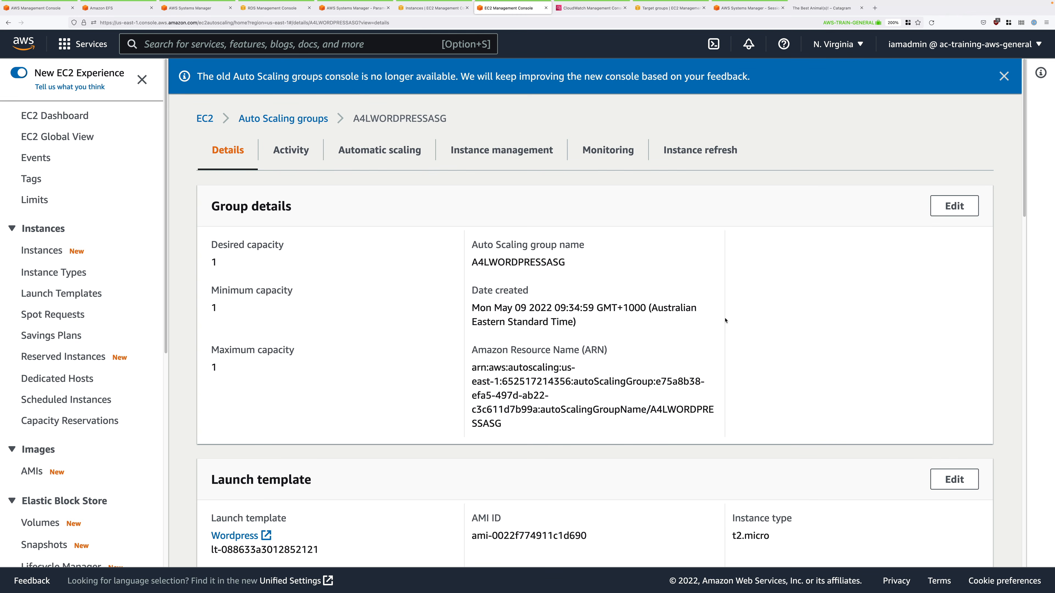
click(951, 206)
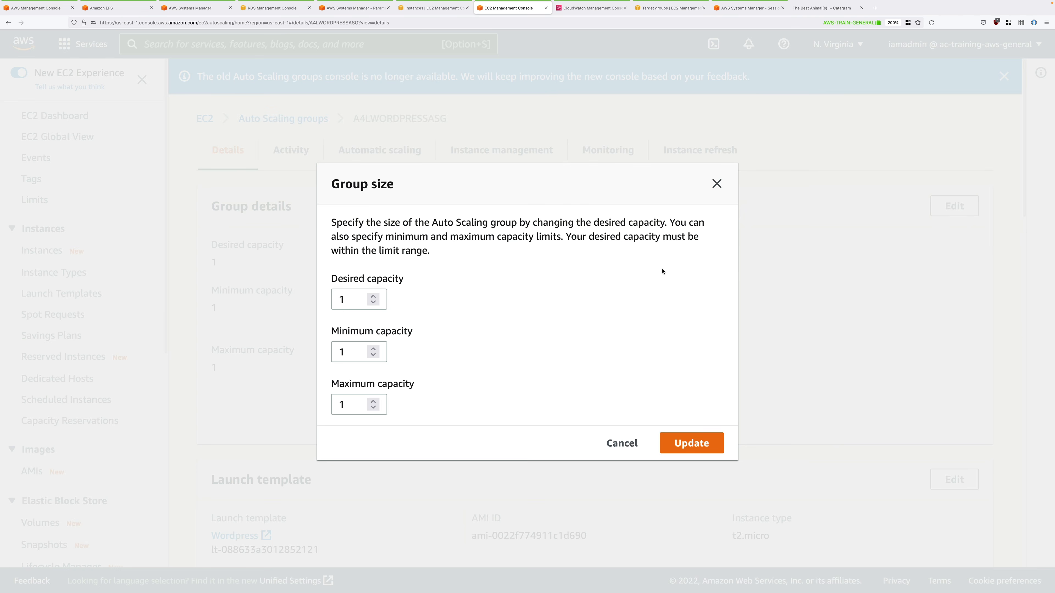
double_click(348, 410)
text(3)
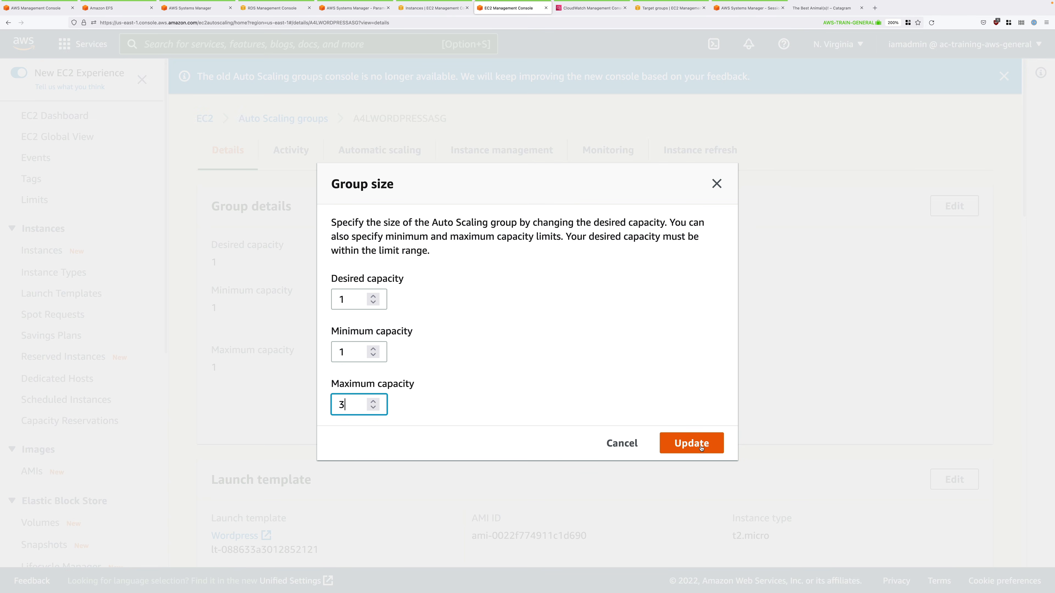
click(692, 443)
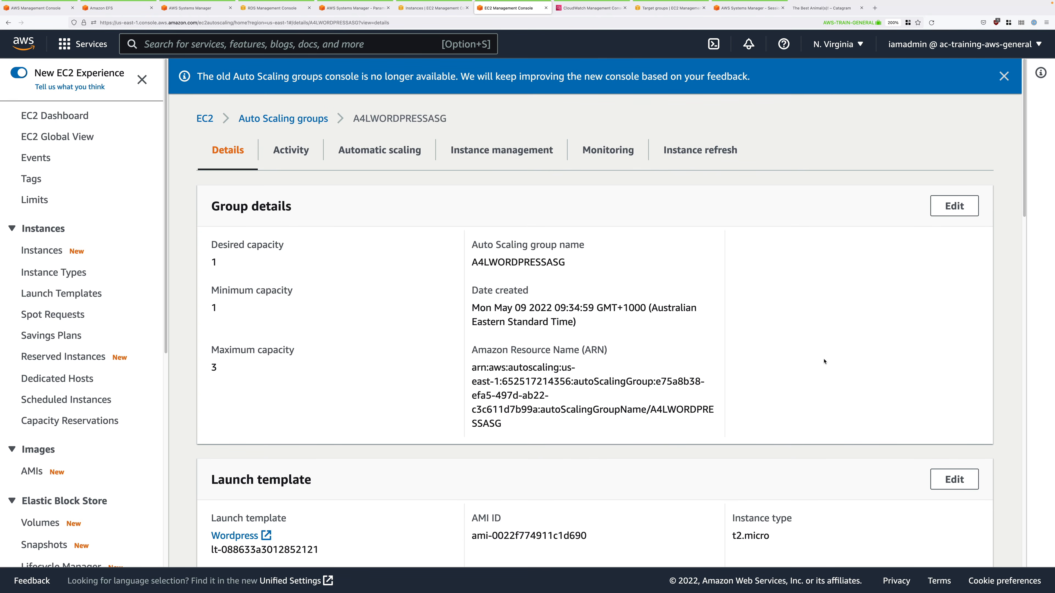
click(1004, 76)
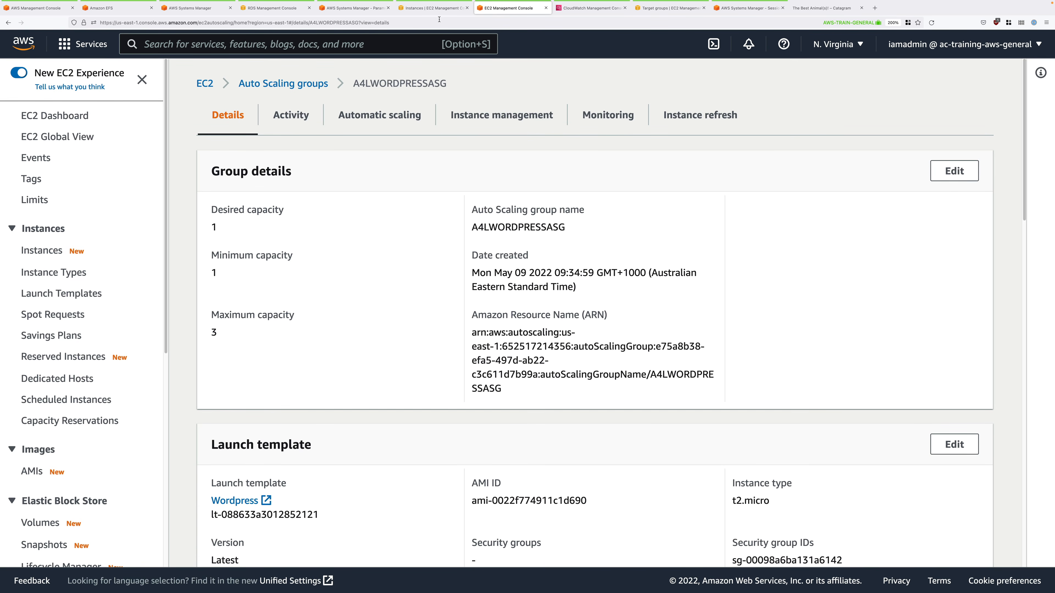
Step: Connect to the running Wordpress-ASG instance through Session Manager
click(436, 10)
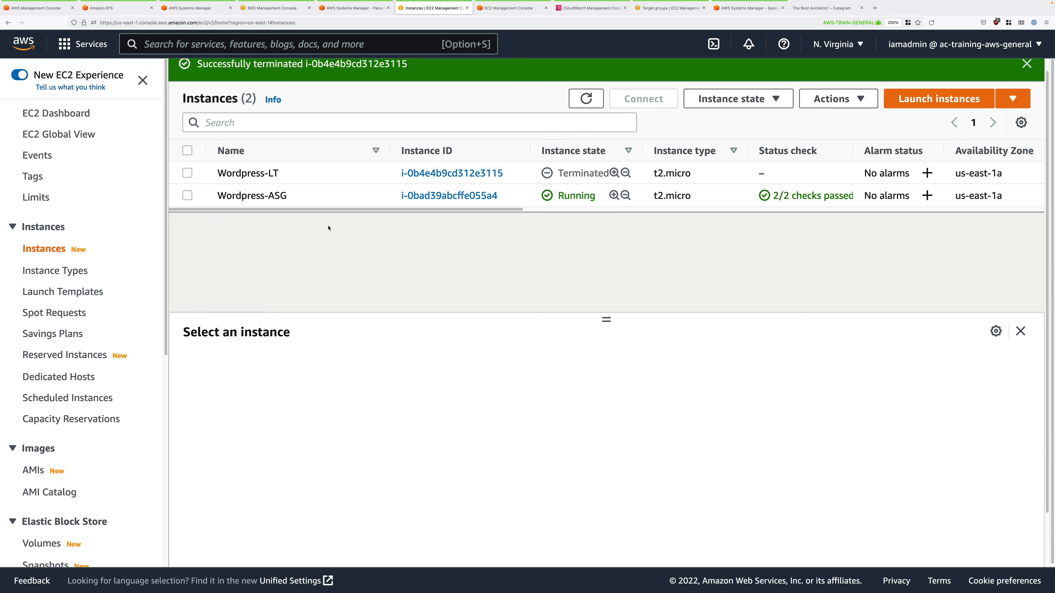
right_click(327, 197)
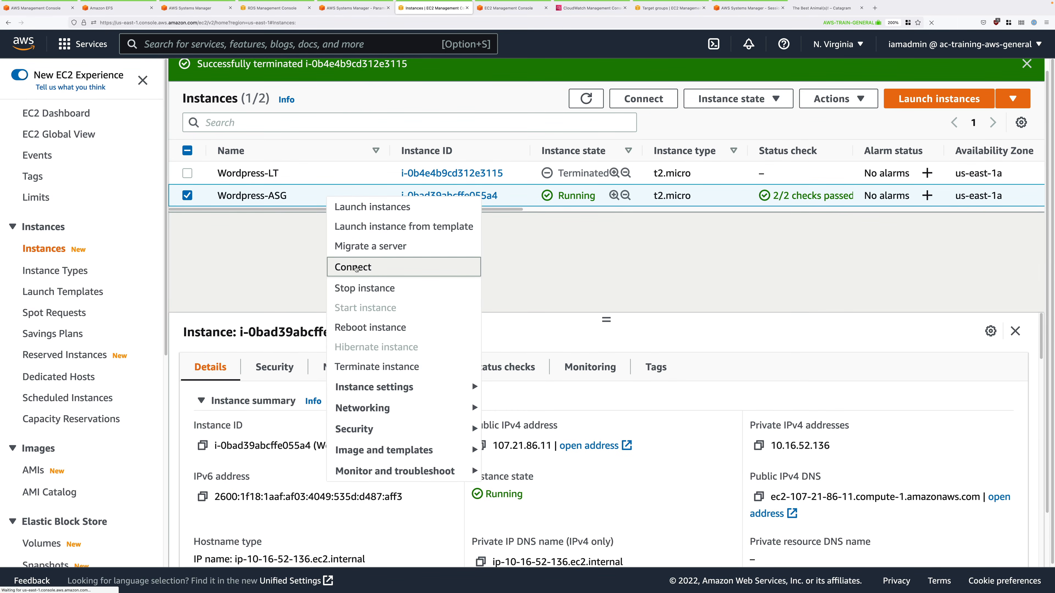
click(356, 268)
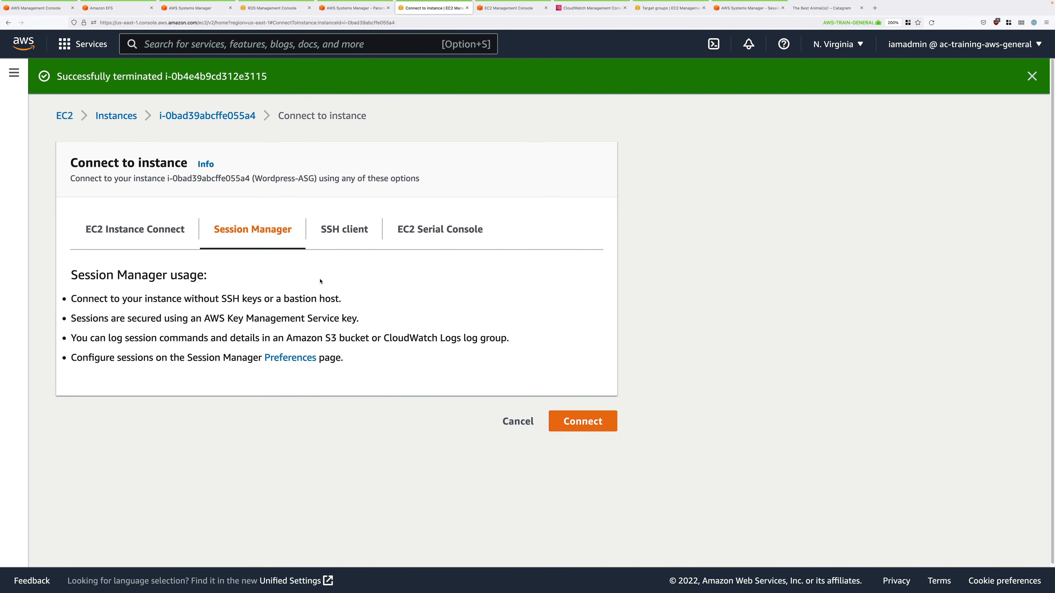
click(602, 424)
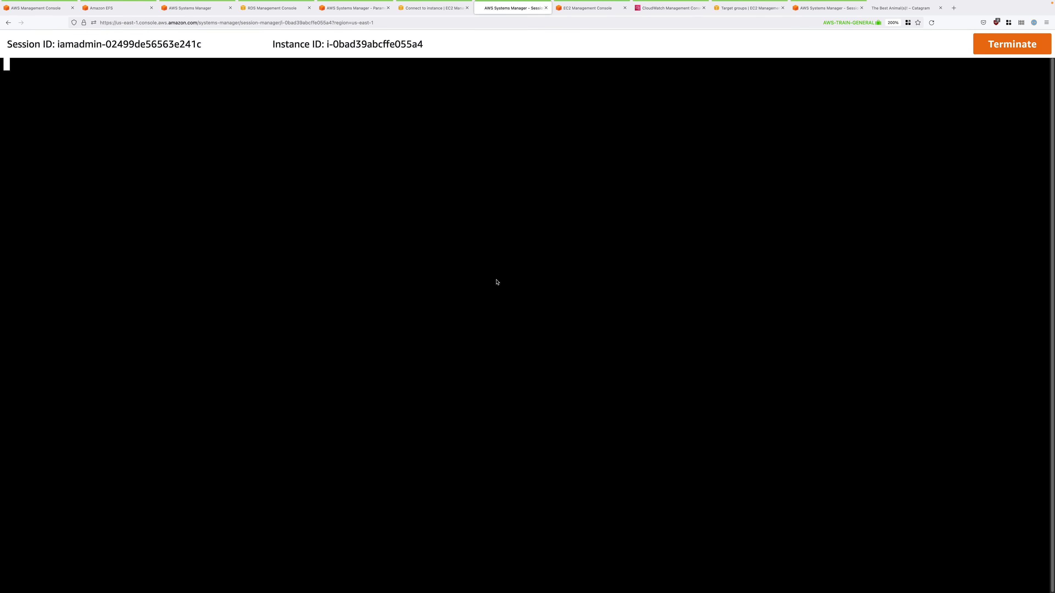
Step: Open a root shell in a cleared terminal at the home directory and run stress -c 2 -v -t 3000
text(sudo bash)
key(Return)
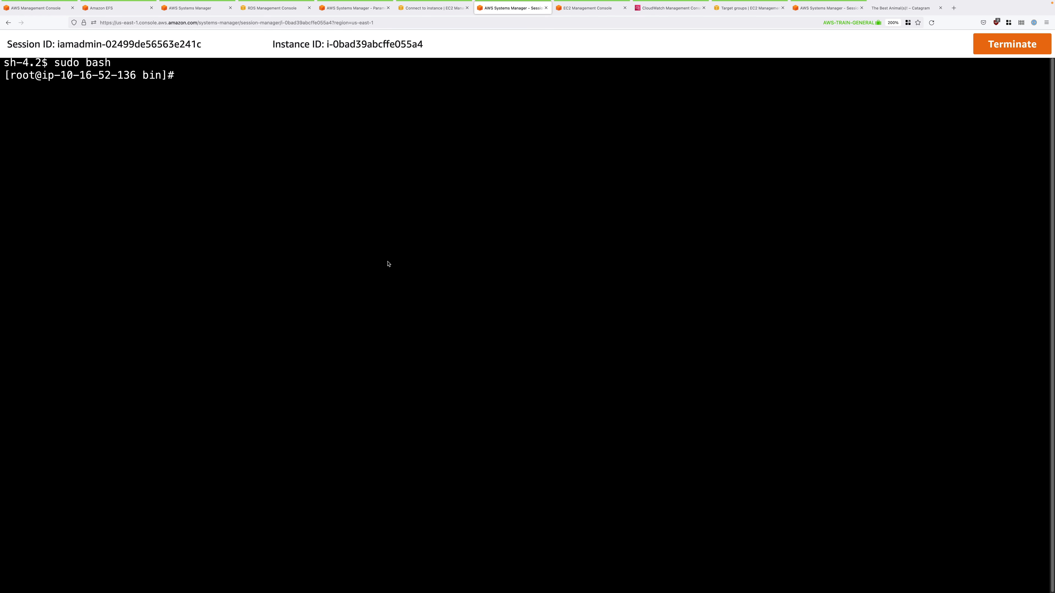
text(cd)
key(Return)
text(clear)
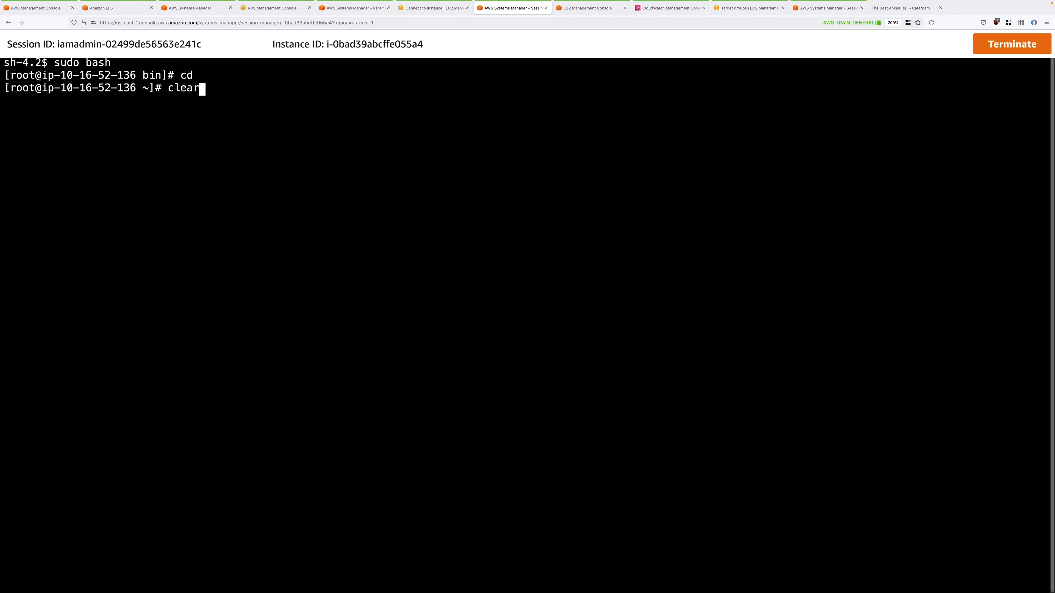
key(Return)
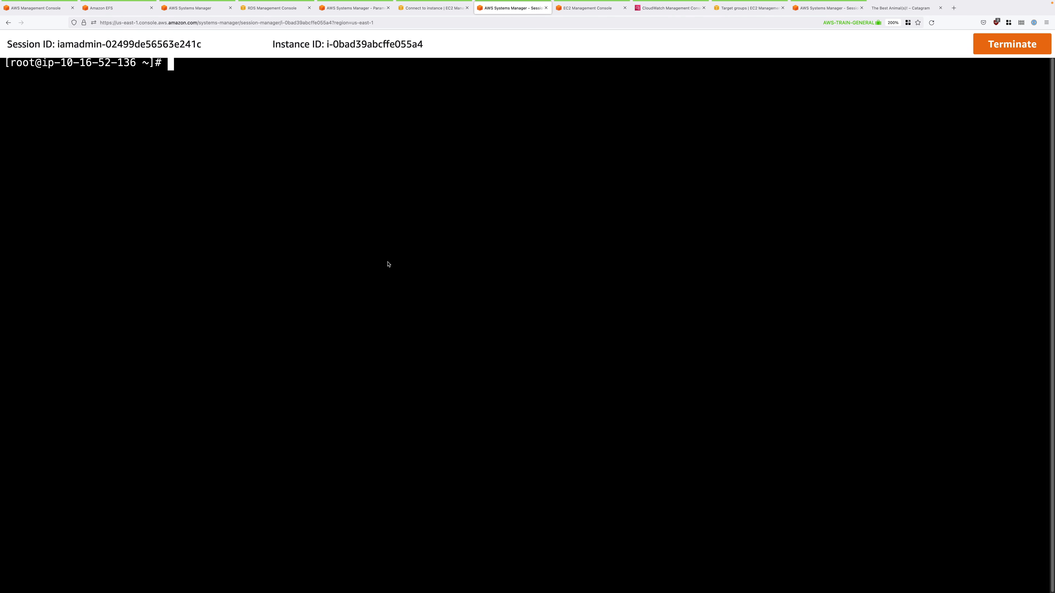
text(stress -c 2 -v -t 3000)
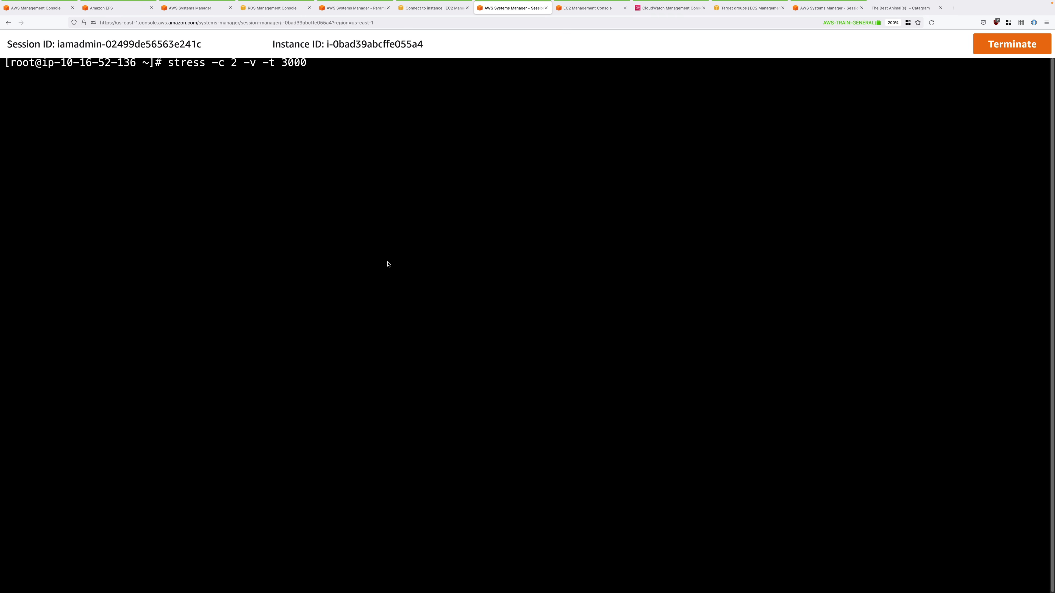
key(Return)
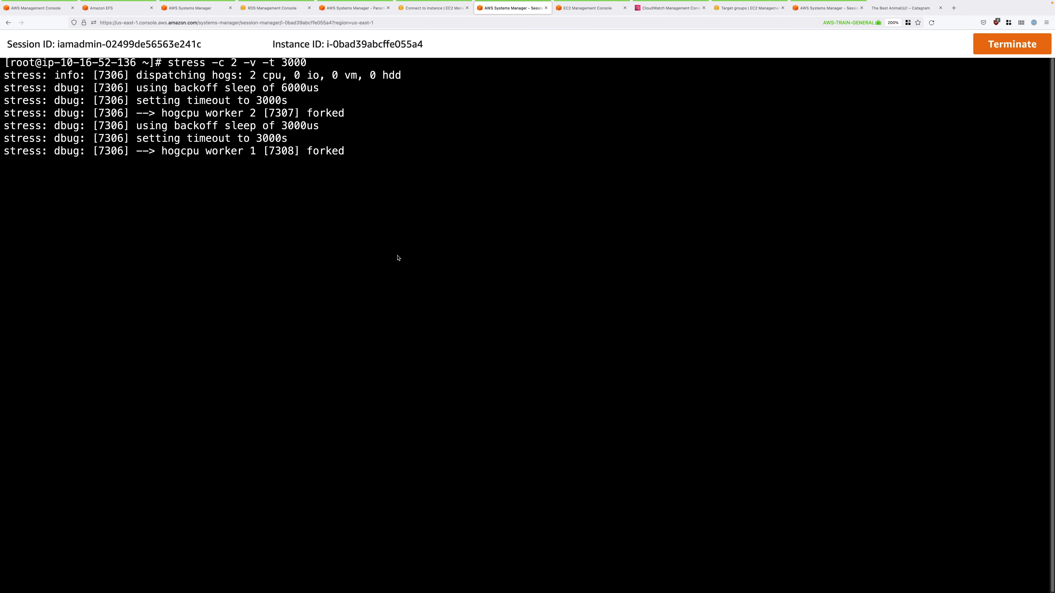
Step: Return to the A4LWORDPRESSASG Auto Scaling group and view its activity history
click(587, 8)
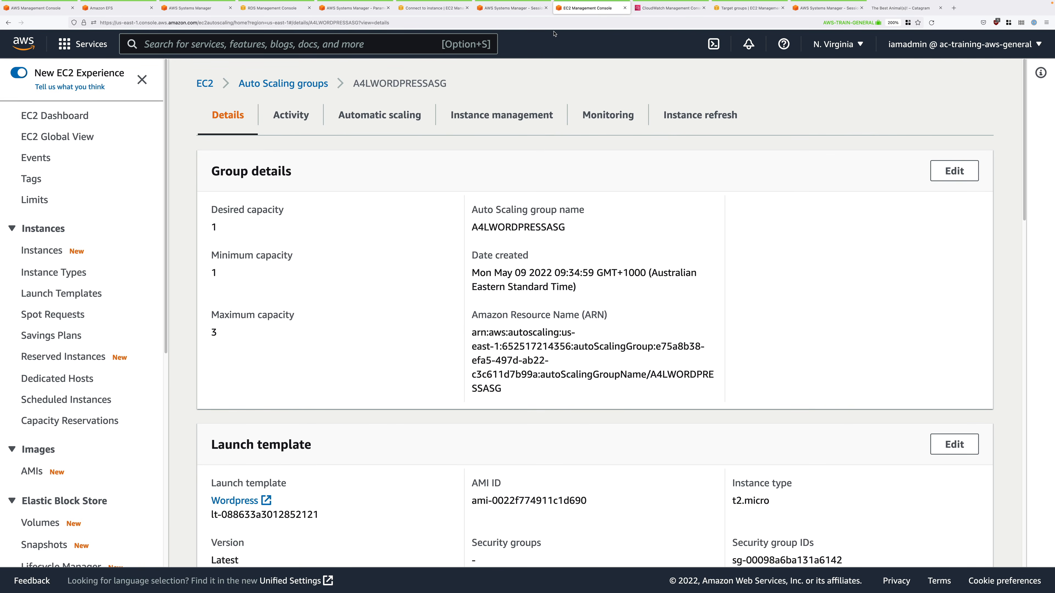
click(303, 124)
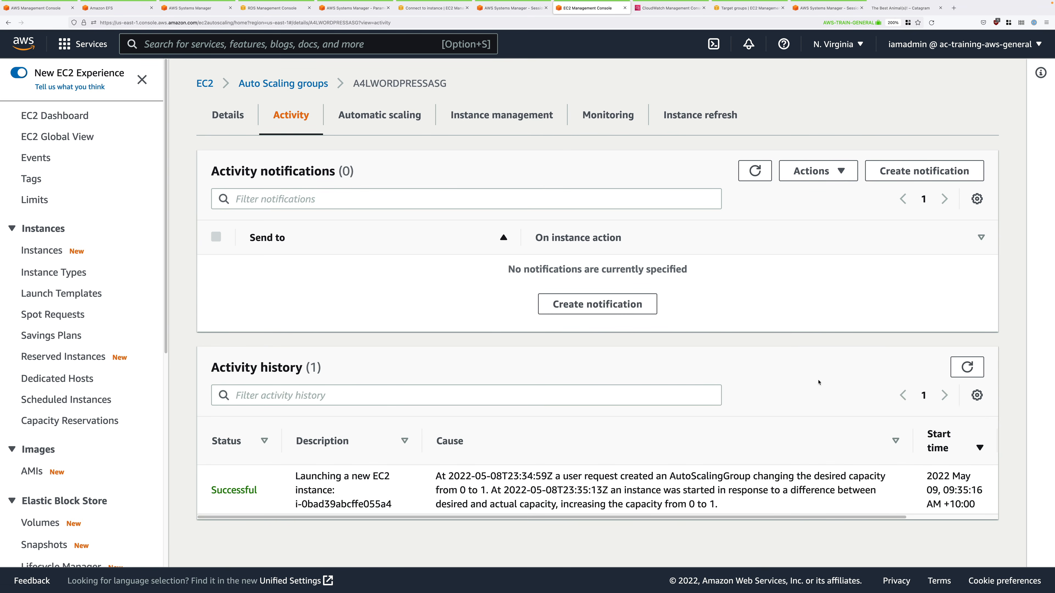
Step: Refresh the A4LWORDPRESSASG activity history repeatedly to check for a new scaling activity
click(974, 367)
click(974, 367)
click(974, 366)
click(974, 366)
click(974, 366)
click(973, 366)
click(974, 367)
click(974, 366)
click(974, 366)
click(974, 367)
click(974, 367)
click(974, 367)
click(974, 366)
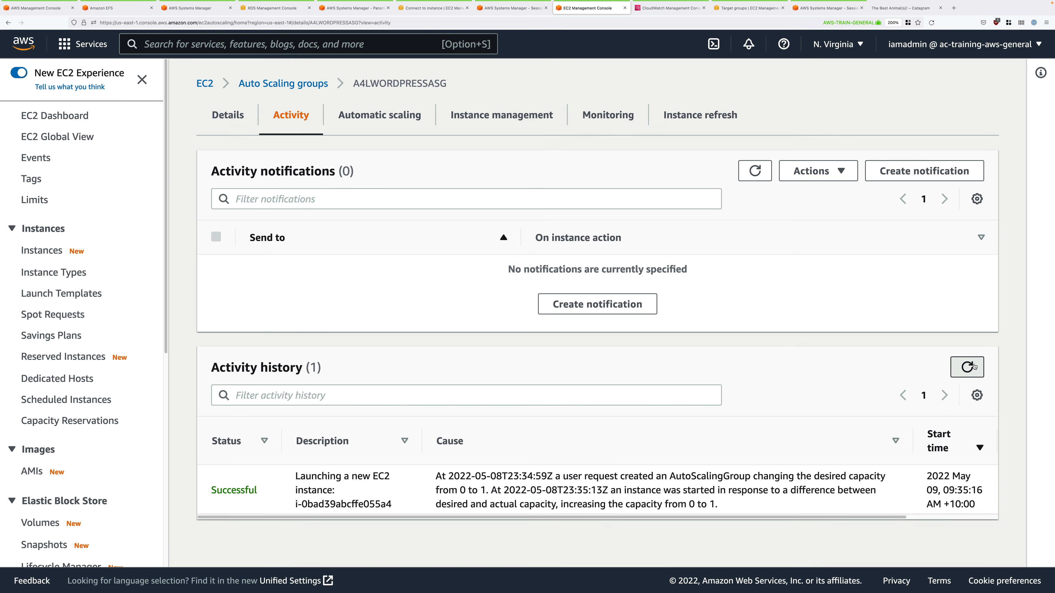
click(971, 366)
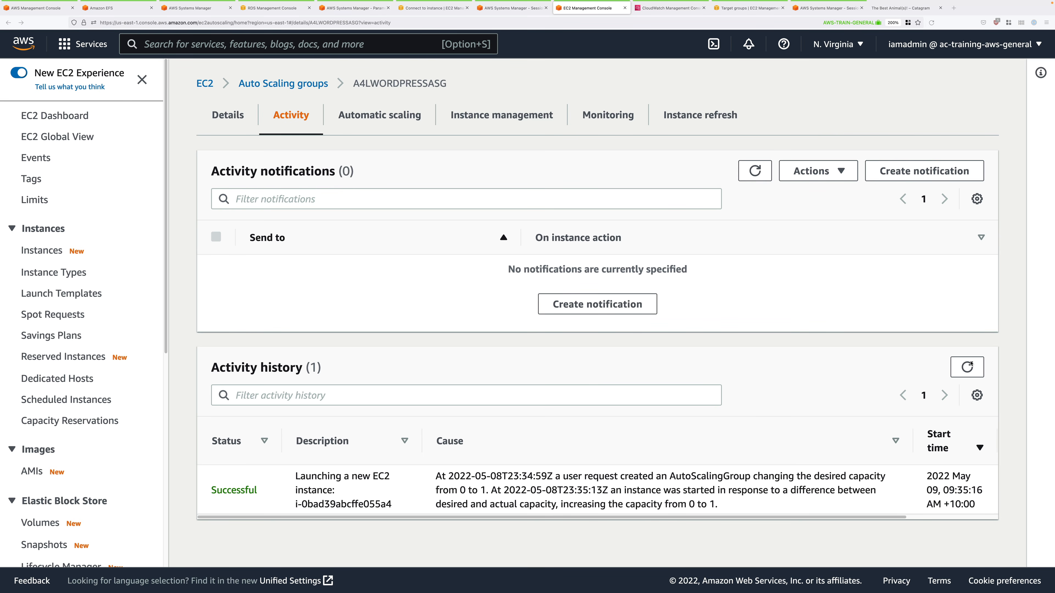
Step: Refresh the Auto Scaling group's EC2 monitoring graphs and inspect the latest CPU Utilization data point
click(608, 114)
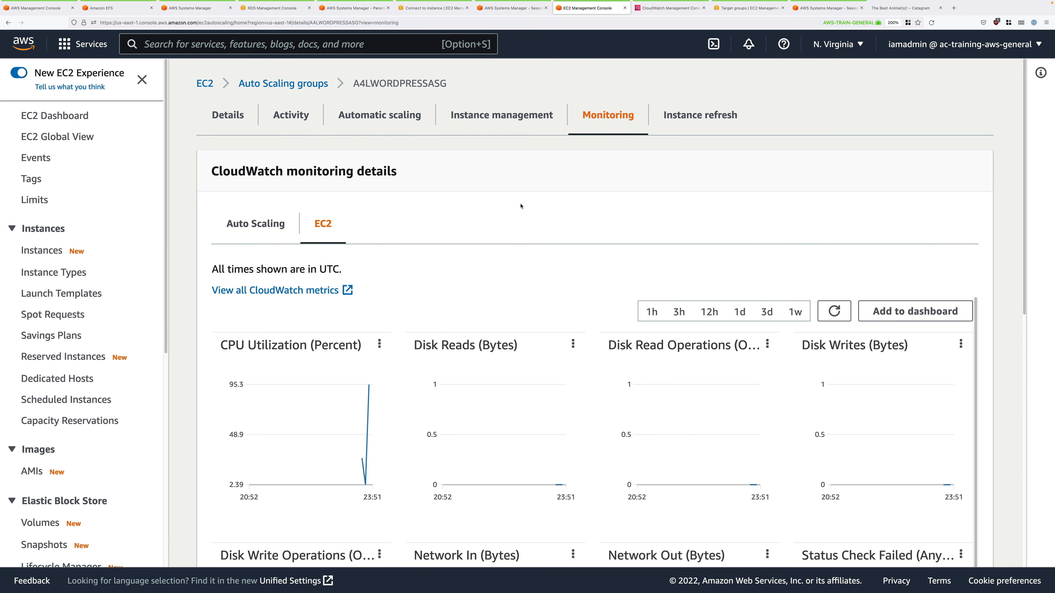
click(847, 310)
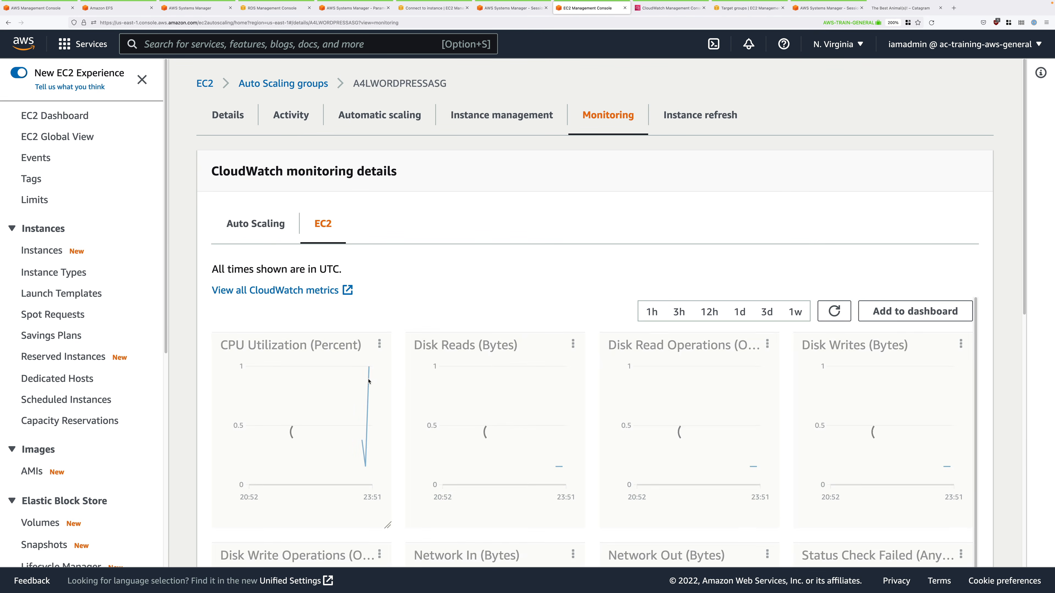
mouse_move(369, 385)
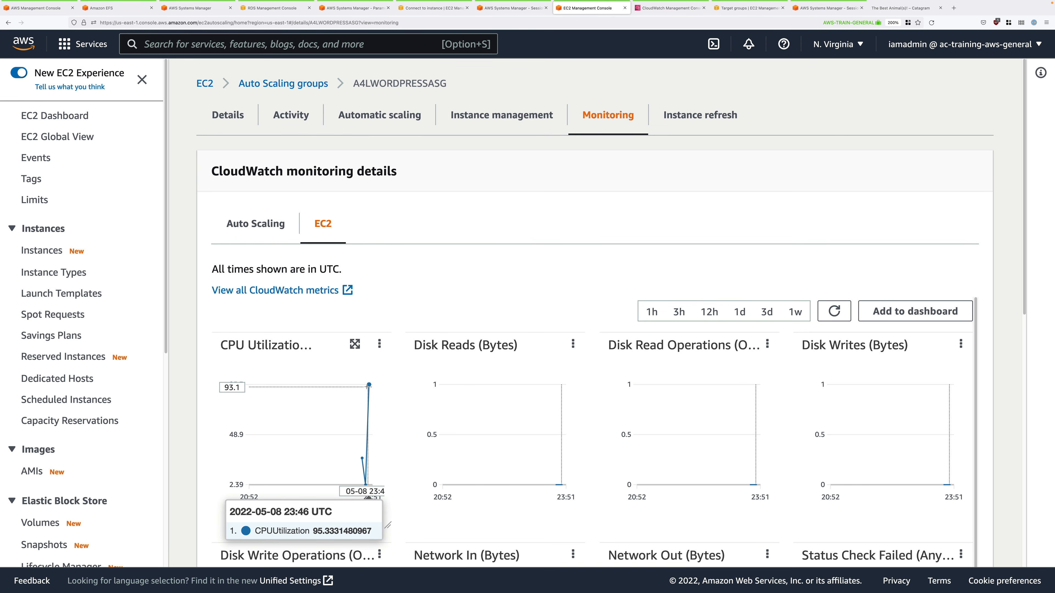
Step: Return to the group's activity history and read the cause of the newest instance launch
click(290, 117)
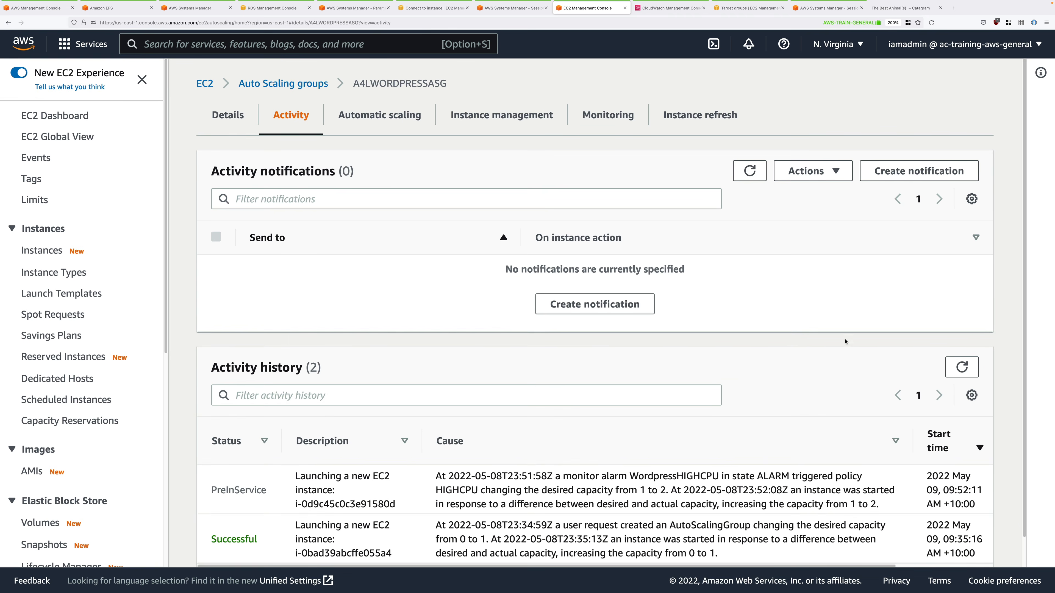
scroll(922, 460, down, 1)
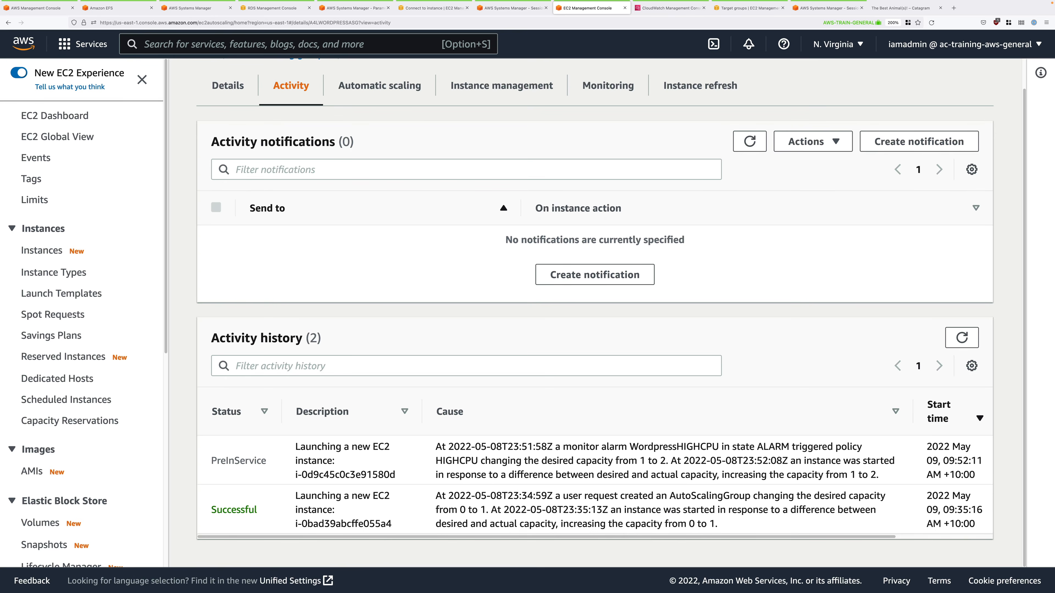
drag(826, 475, 876, 475)
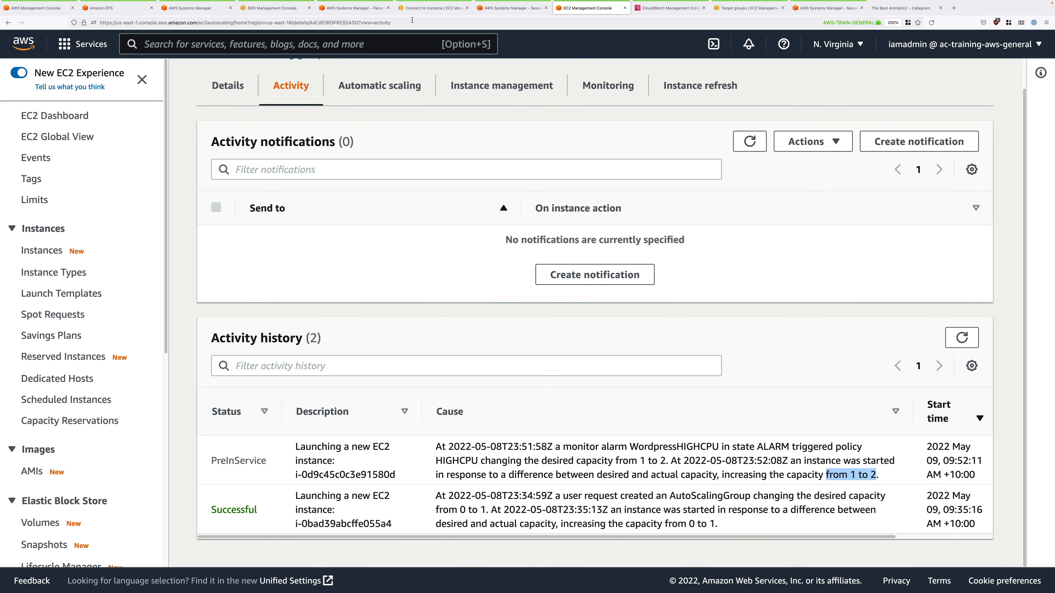
Step: Open the EC2 instances list and examine the status of the newly launched Wordpress-ASG instance in us-east-1b
click(420, 9)
click(140, 116)
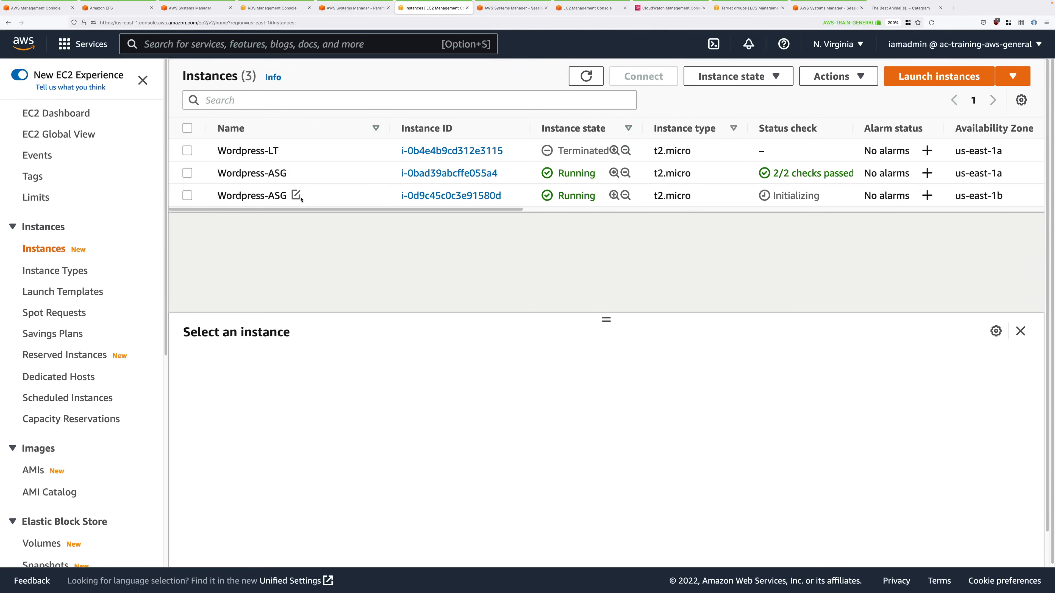
click(384, 200)
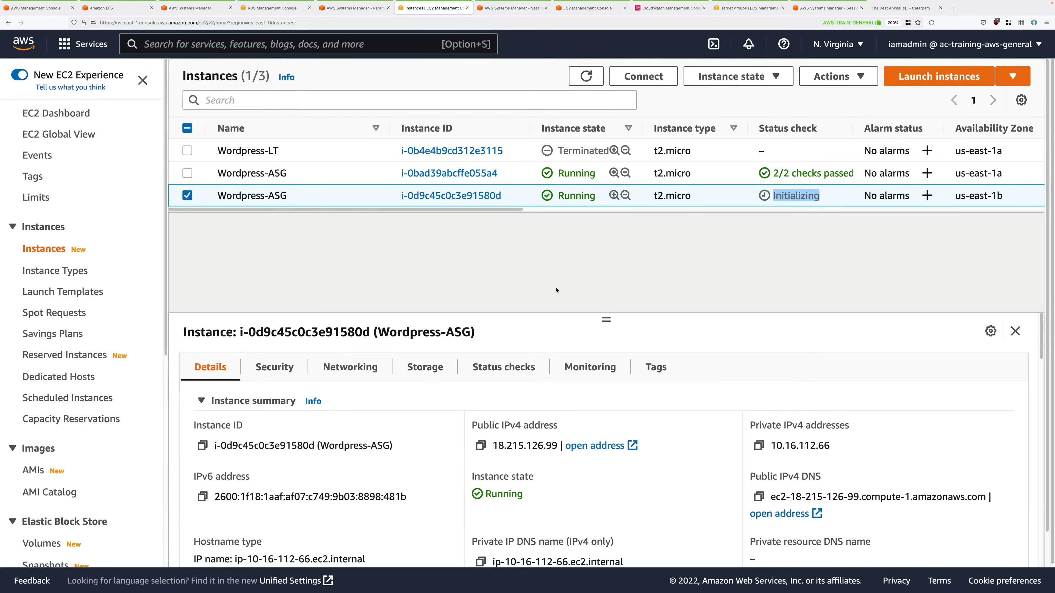
click(762, 234)
Step: Terminate the Wordpress-ASG instance i-0d9c45c0c3e91580d in us-east-1b and refresh the instances list
click(294, 194)
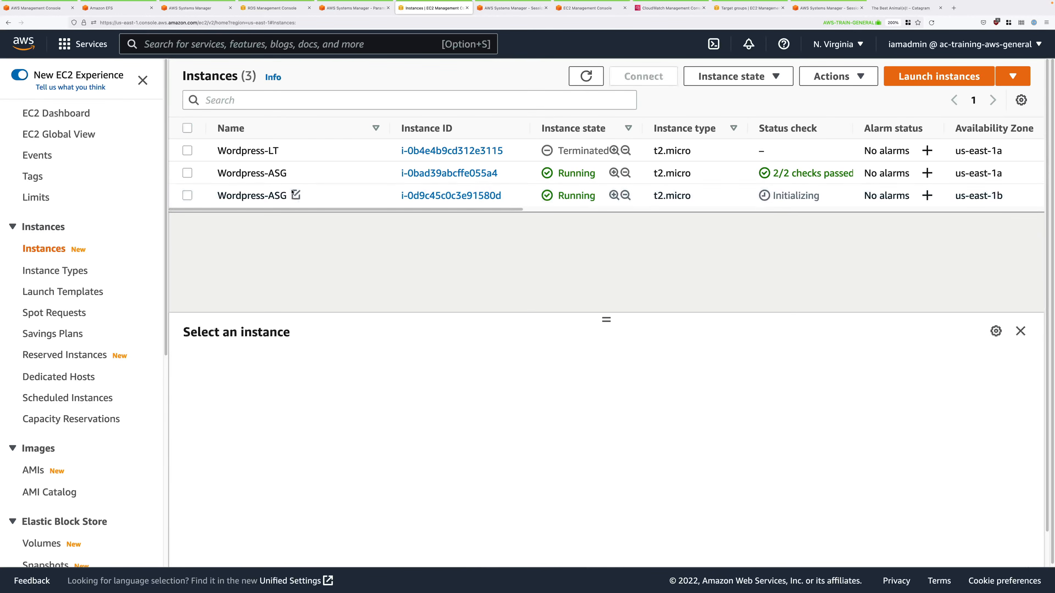
right_click(329, 198)
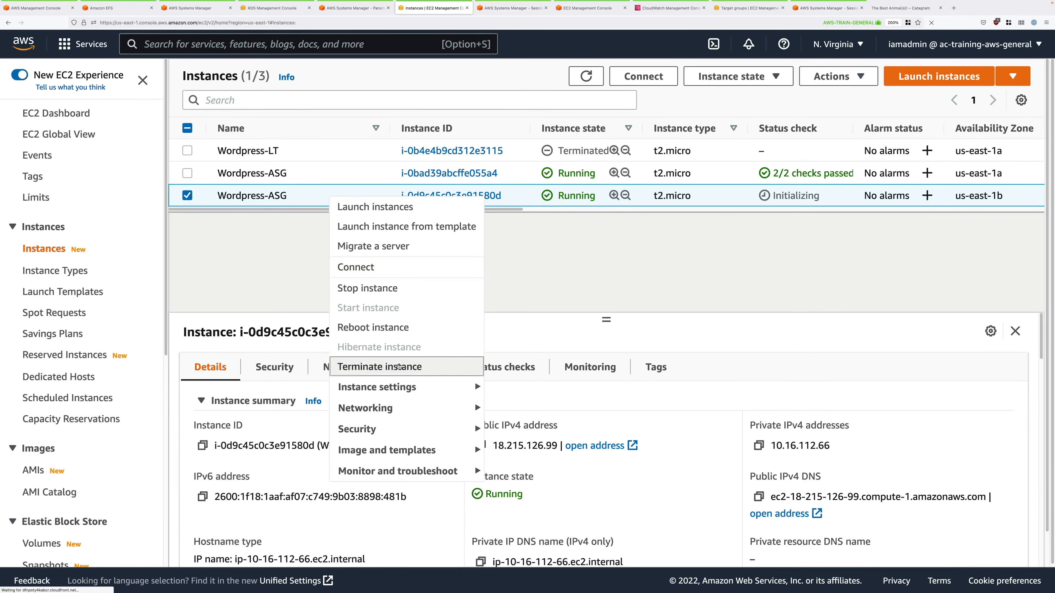
click(399, 366)
click(766, 427)
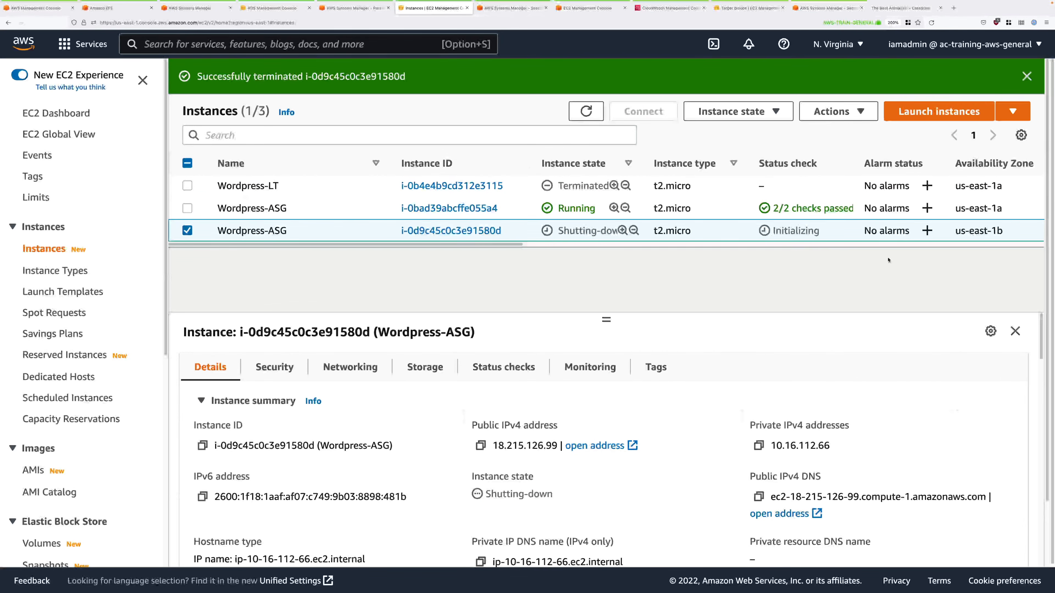
click(577, 116)
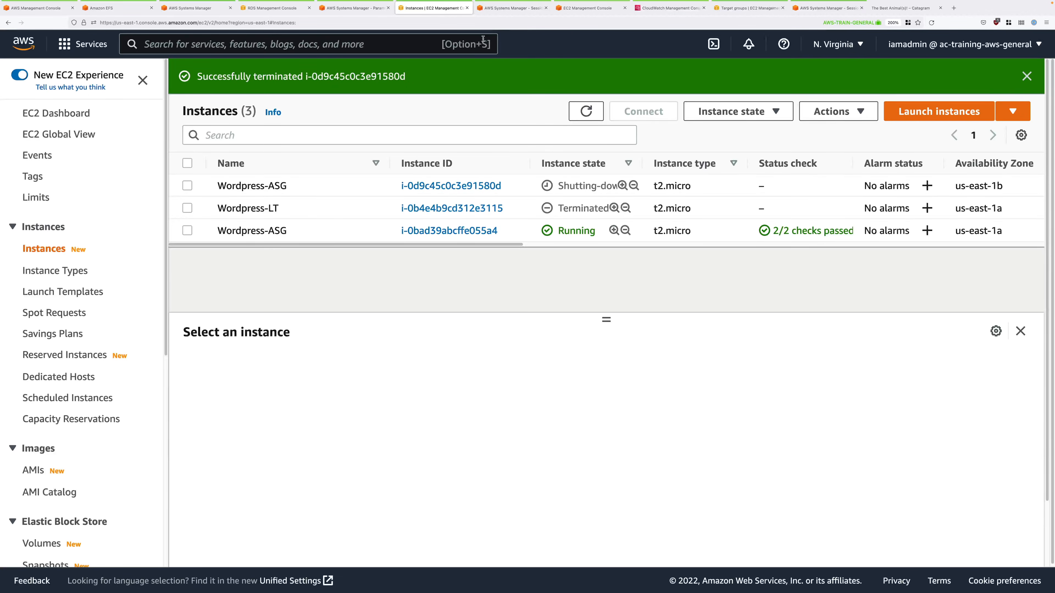
Step: Refresh the A4LWORDPRESSASG activity history and read the causes of the instance termination and the replacement launch
click(586, 8)
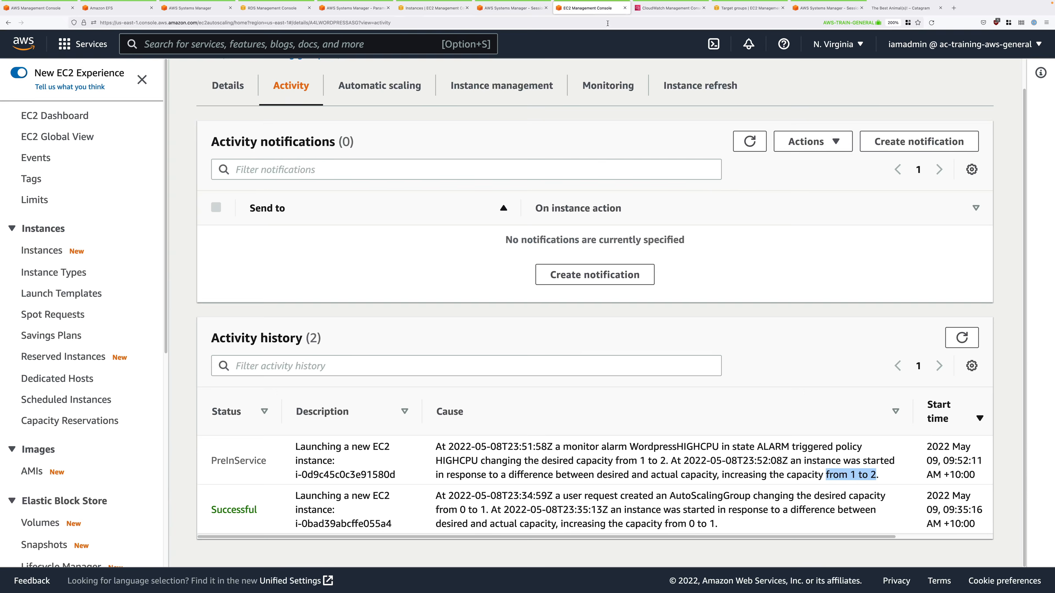
click(962, 337)
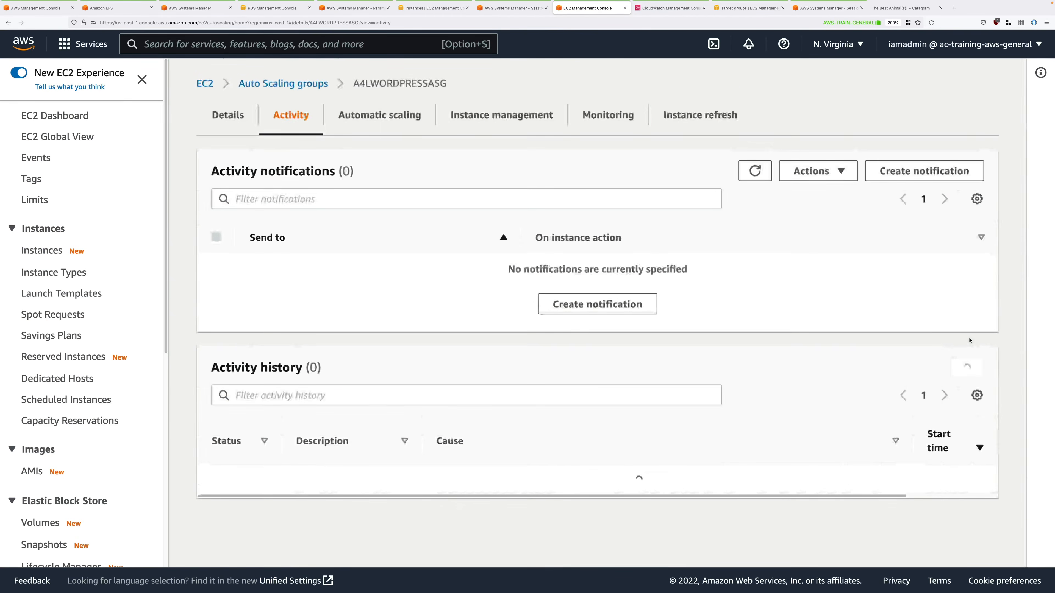
scroll(876, 339, down, 1)
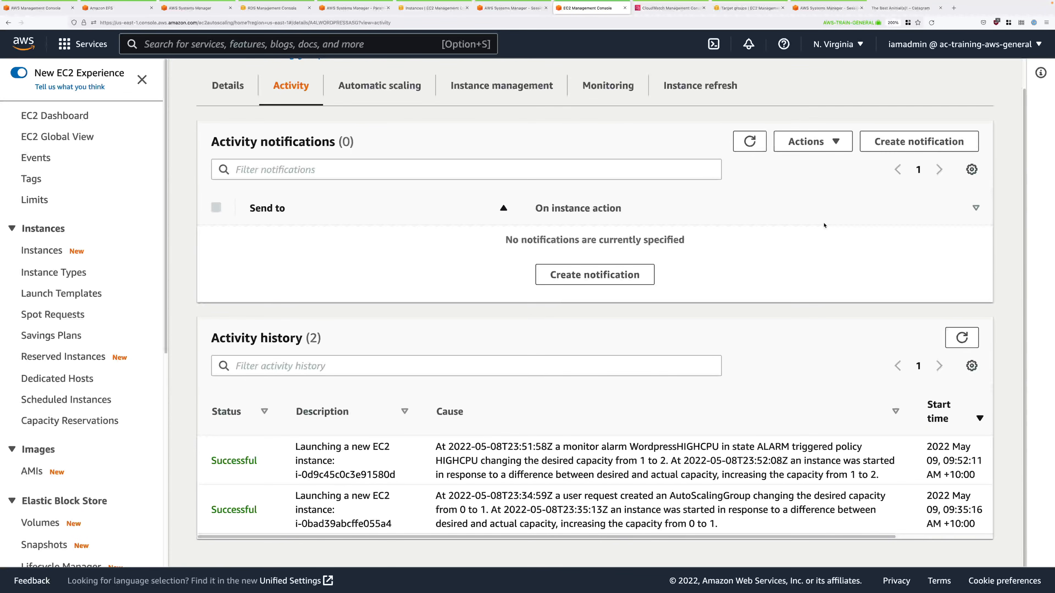
click(966, 344)
click(970, 338)
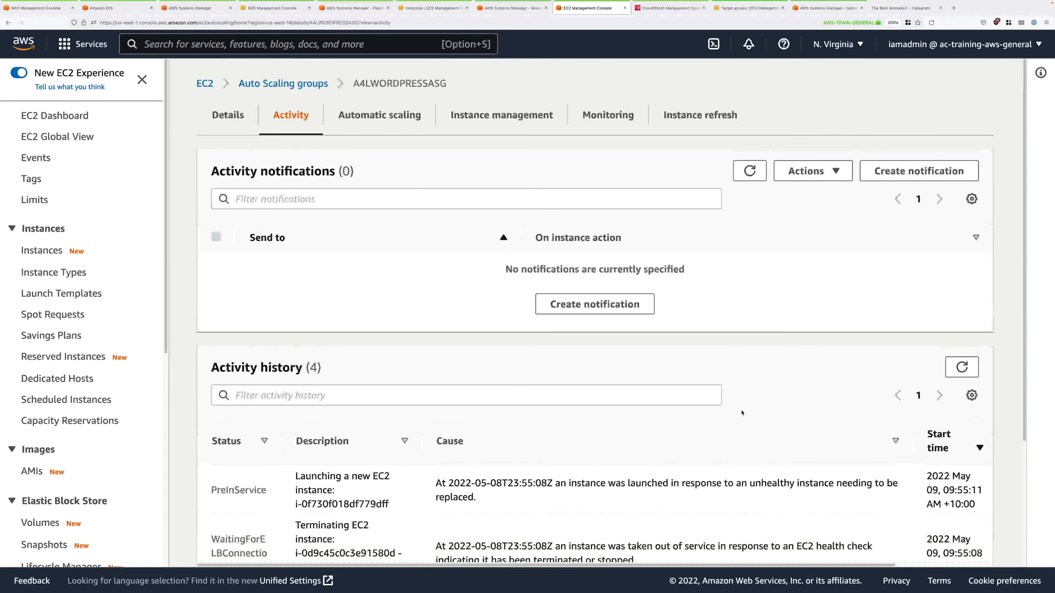
scroll(551, 438, down, 2)
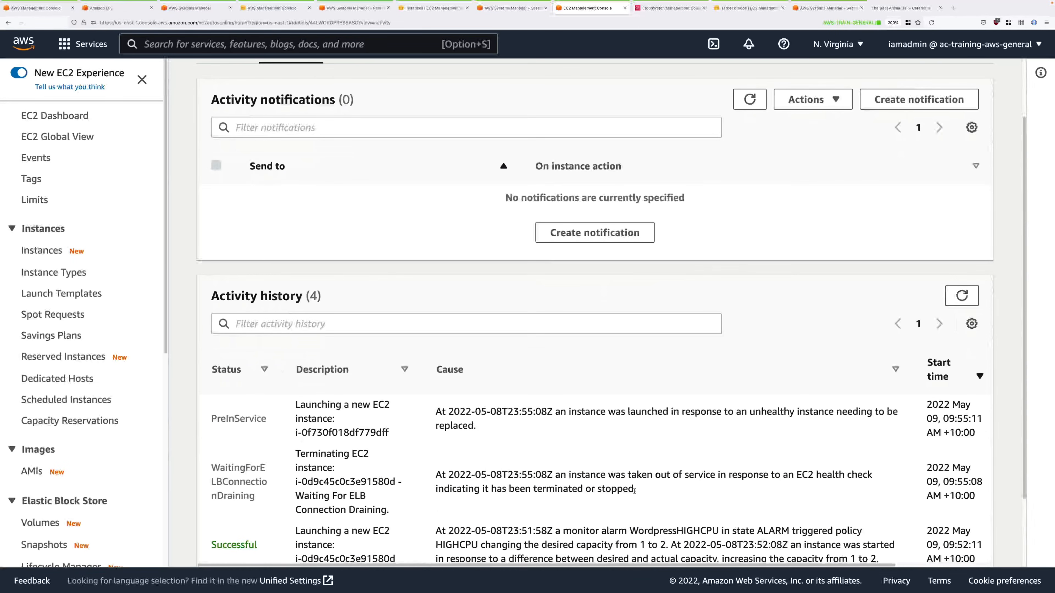
drag(634, 491, 434, 474)
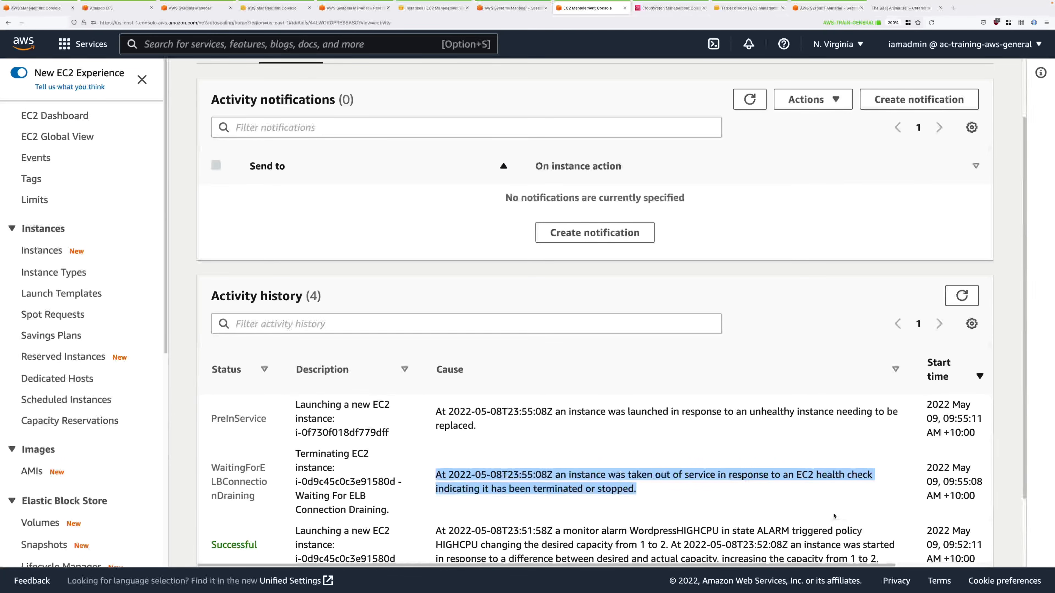
drag(483, 432, 434, 410)
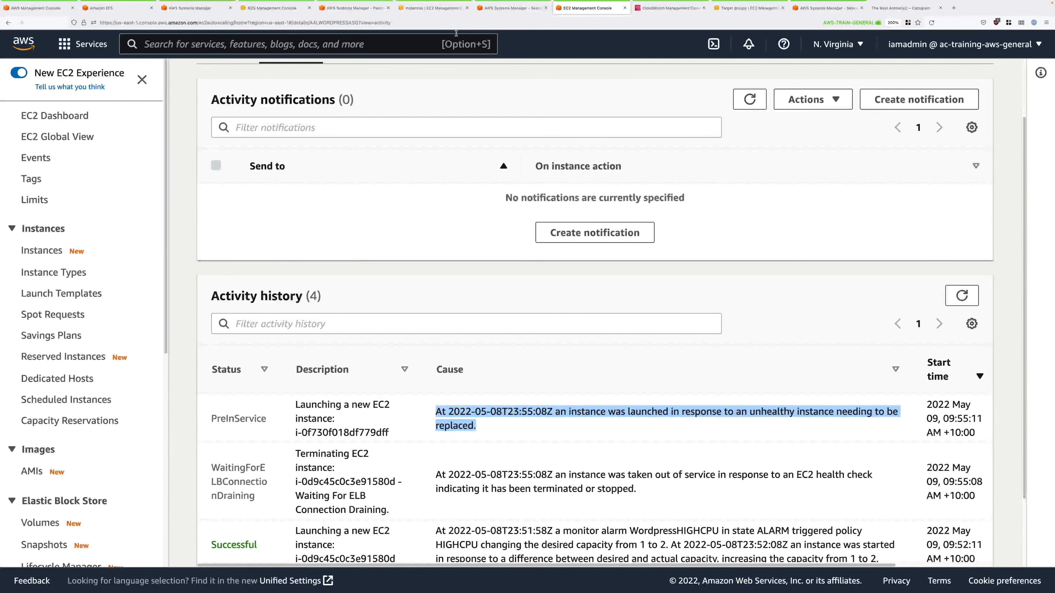
Step: Refresh the EC2 instances list and select the replacement Wordpress-ASG instance to check its state
click(432, 8)
click(586, 111)
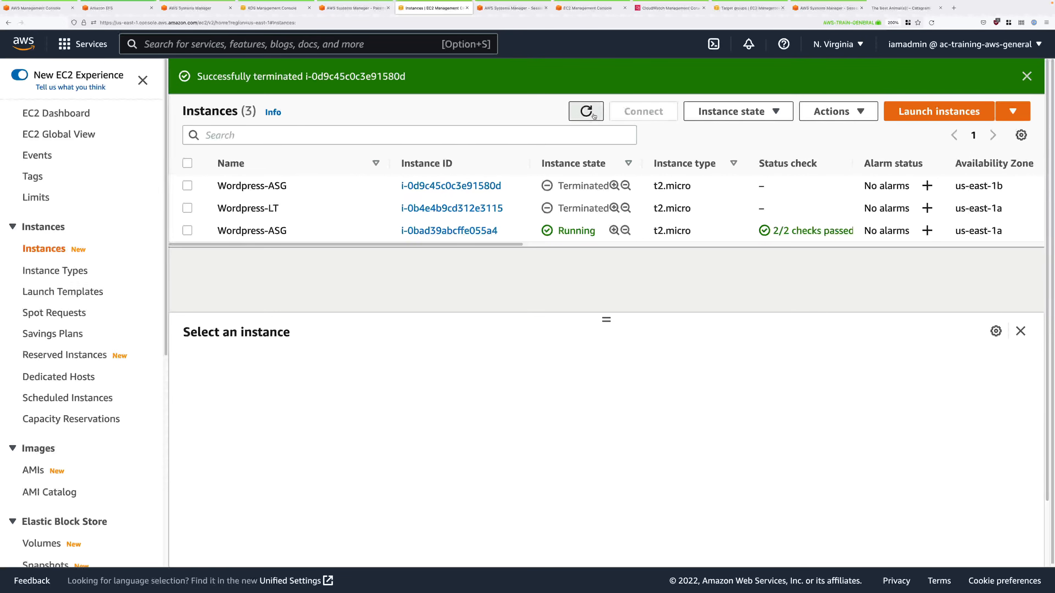
double_click(576, 208)
Step: Open the load balancers list and copy the DNS name of A4LWORDPRESSALB
scroll(105, 504, down, 8)
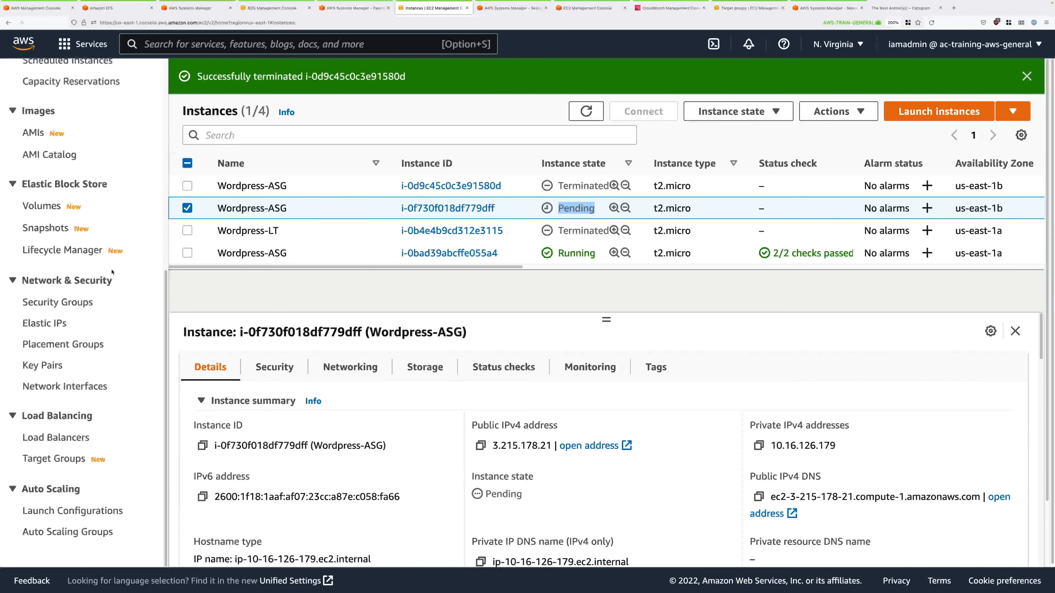
click(57, 437)
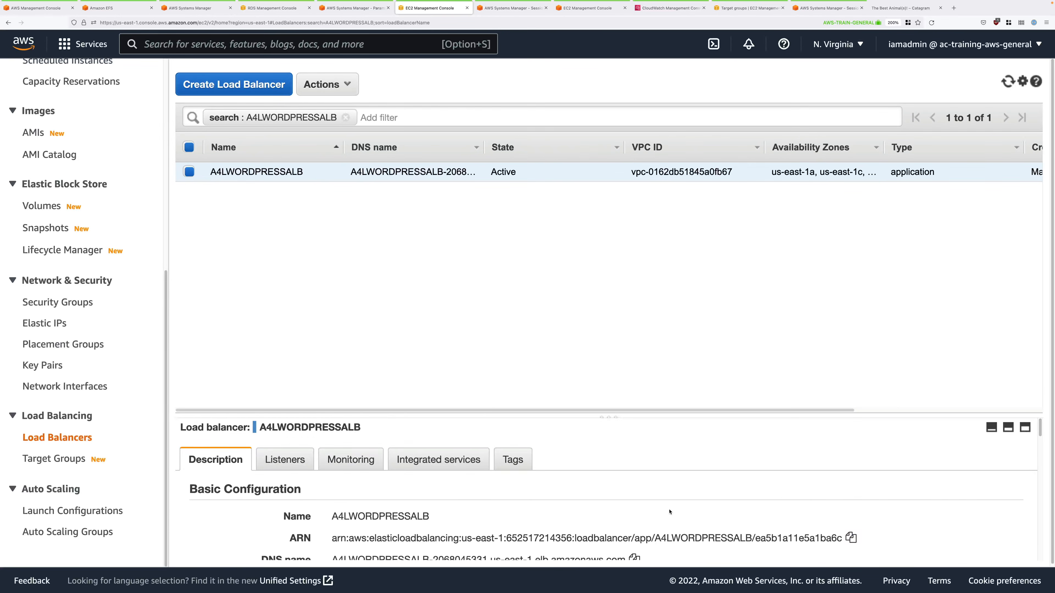
scroll(603, 511, down, 3)
click(635, 514)
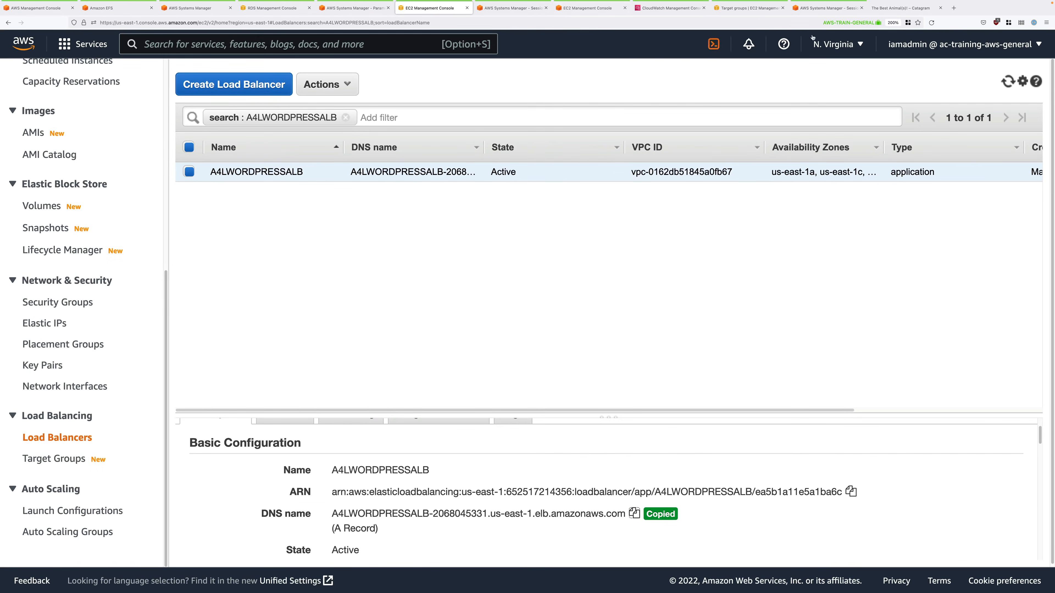
Step: Load the copied load balancer DNS name in the Catagram browser tab and open The Best Animal(s)! post
click(901, 8)
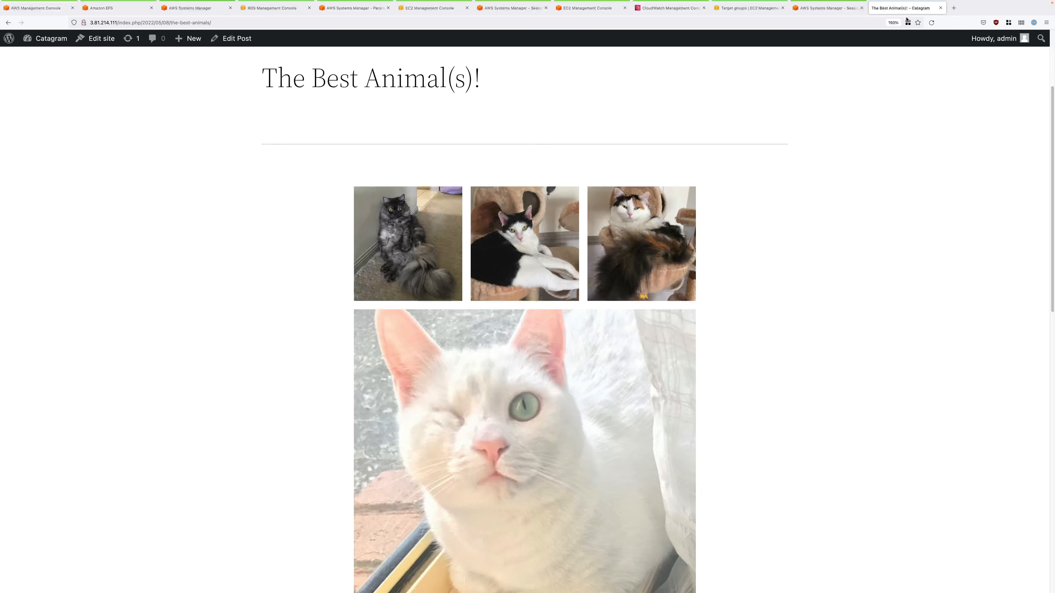
key(super+l)
key(super+v)
key(Return)
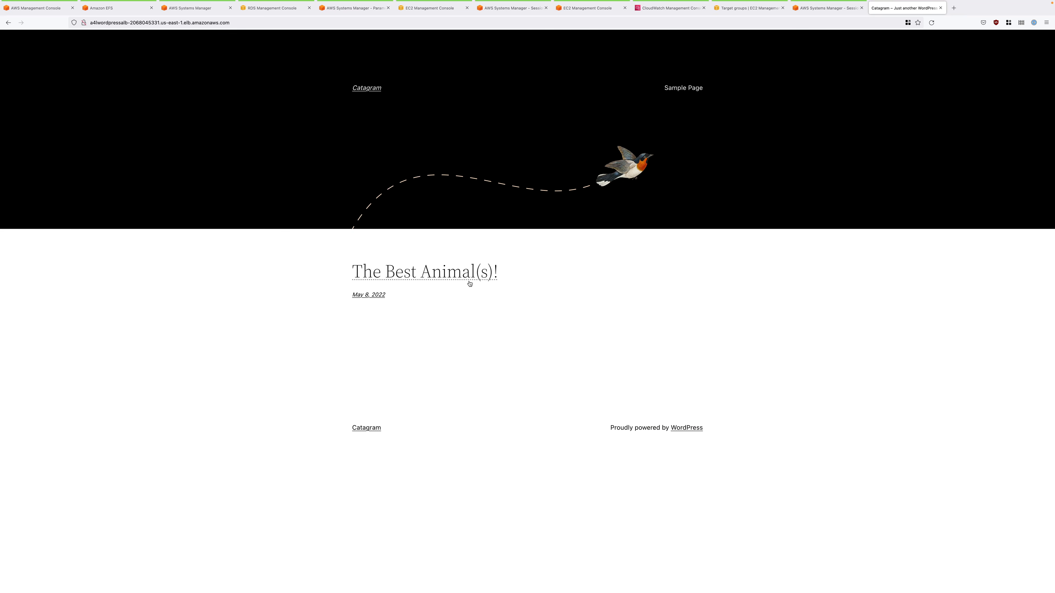
click(470, 280)
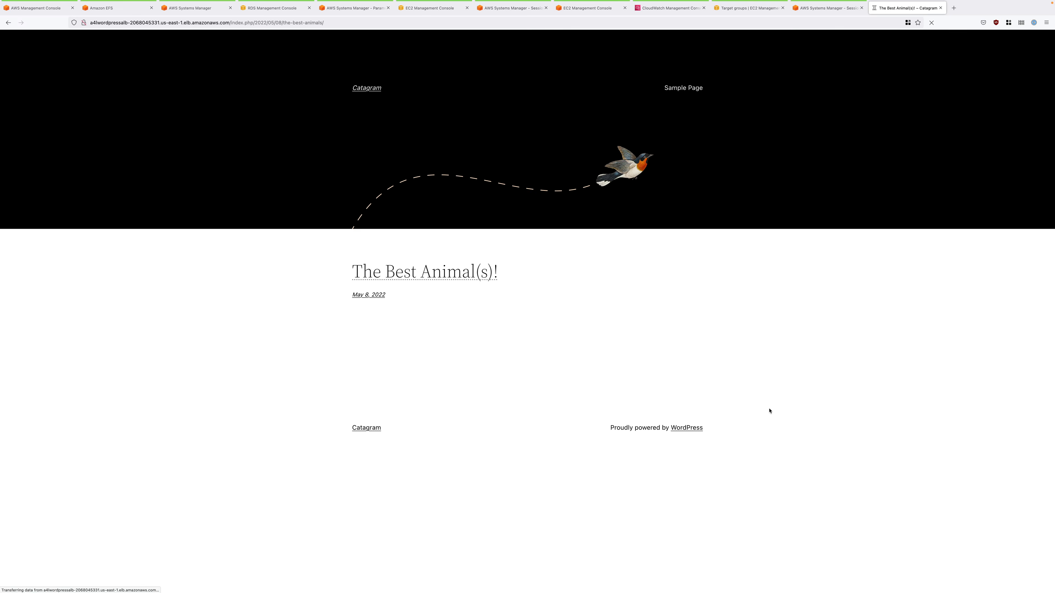